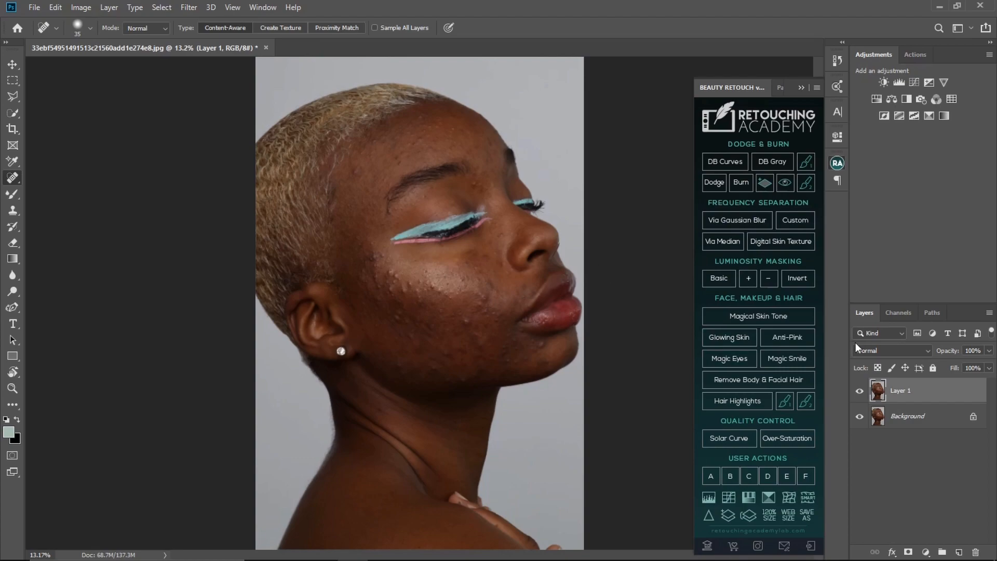
Delete the existing Layer 1 and duplicate the Background onto a fresh layer.
{"action": "key", "text": "Delete"}
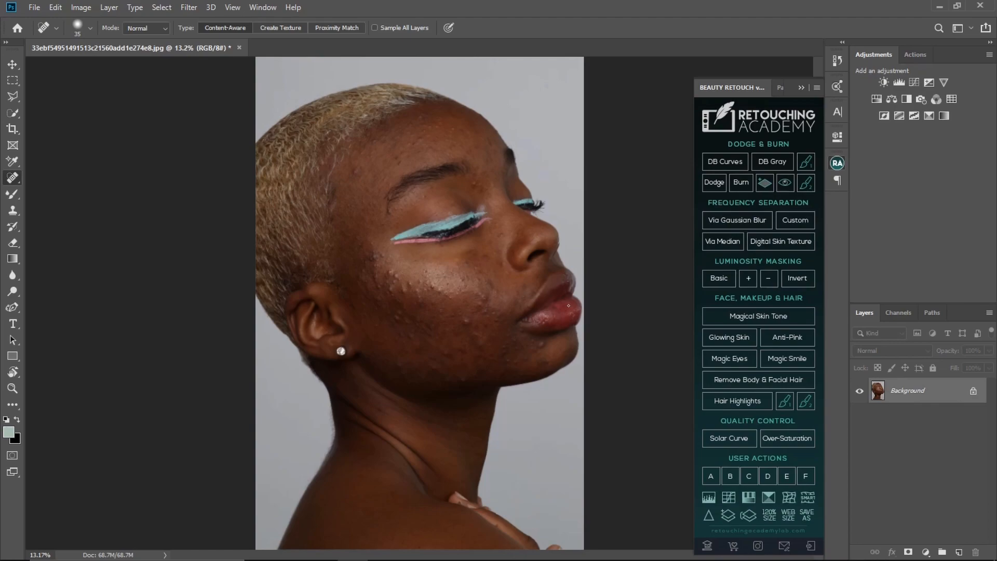
{"action": "key", "text": "ctrl+j"}
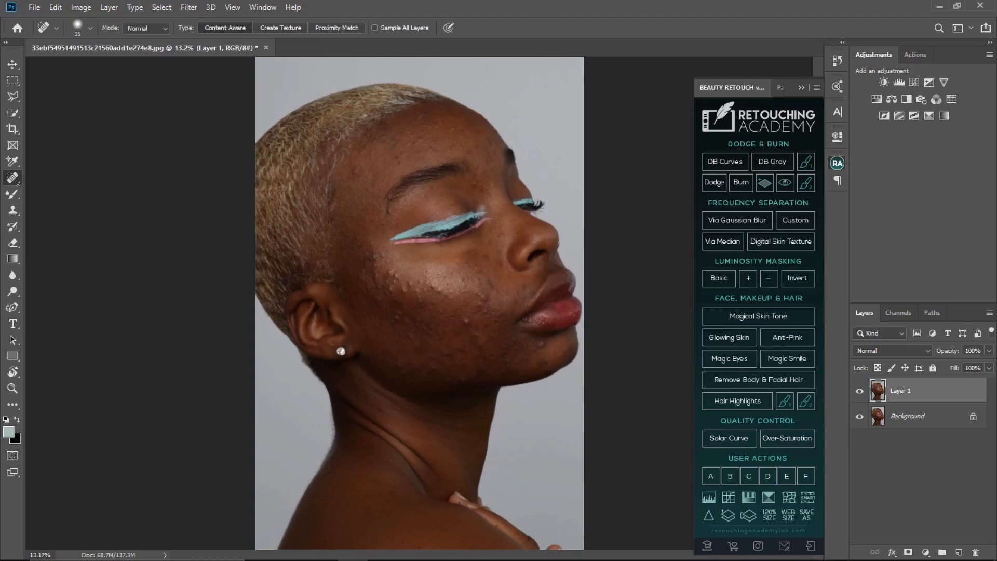
Activate the Spot Healing Brush Tool and review its size, hardness and spacing settings.
{"action": "left_click", "coordinate": [13, 178]}
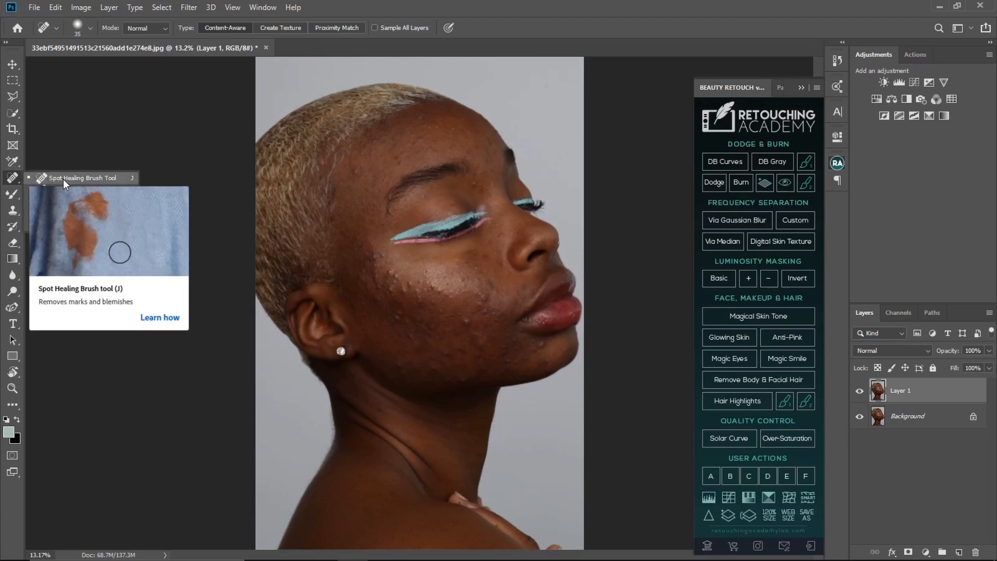
{"action": "left_click", "coordinate": [64, 179]}
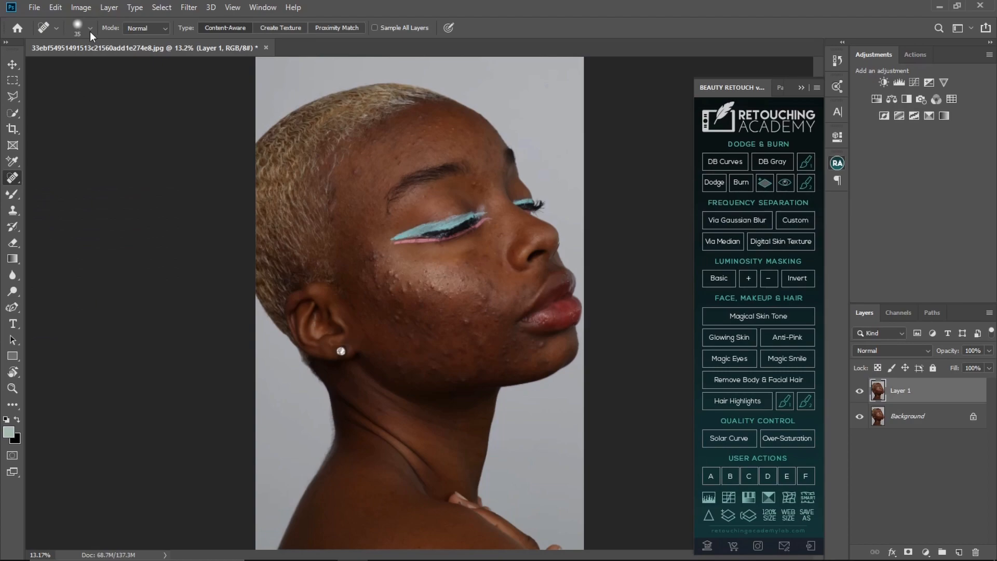
{"action": "left_click", "coordinate": [91, 28]}
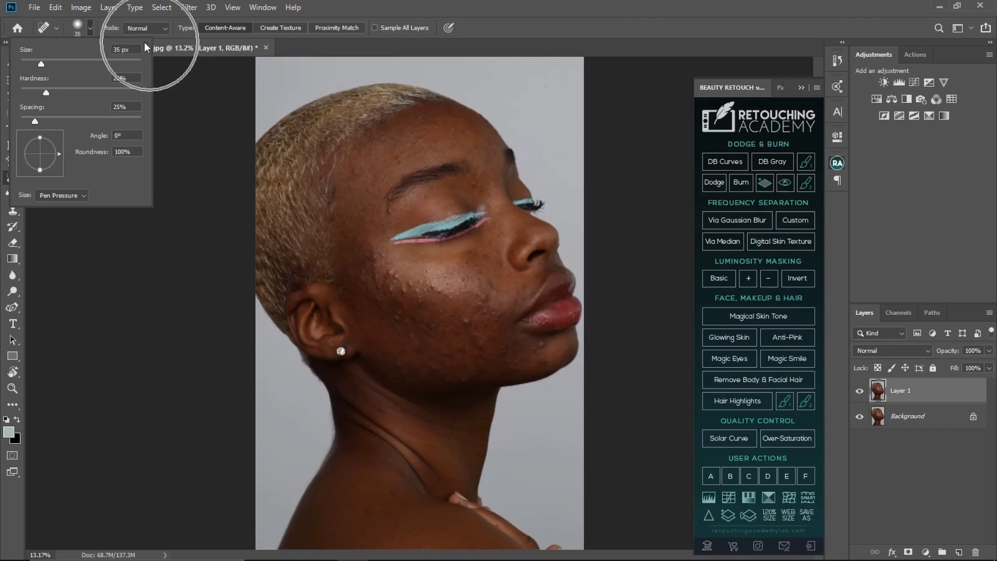
{"action": "key", "text": "ctrl"}
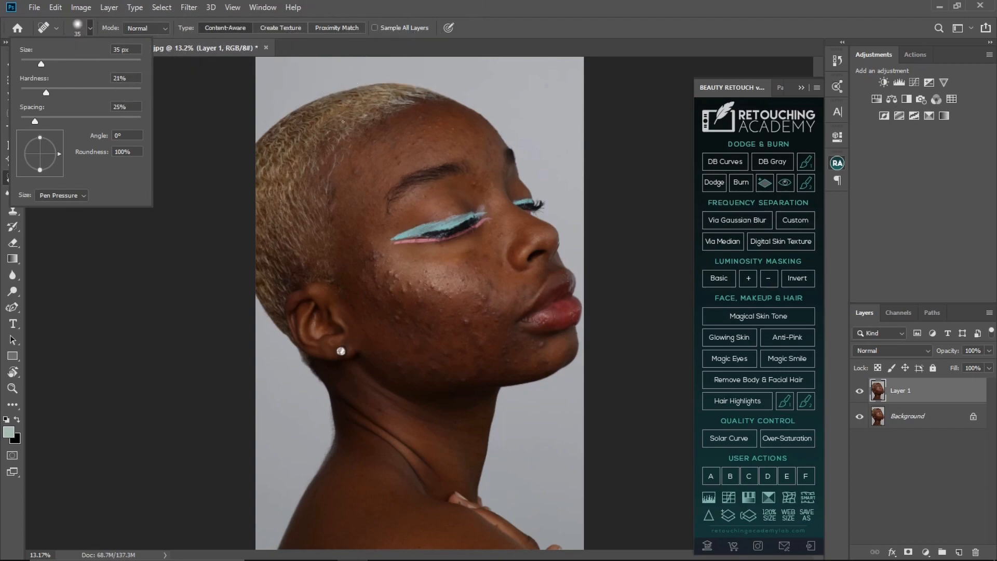
{"action": "left_click", "coordinate": [277, 168]}
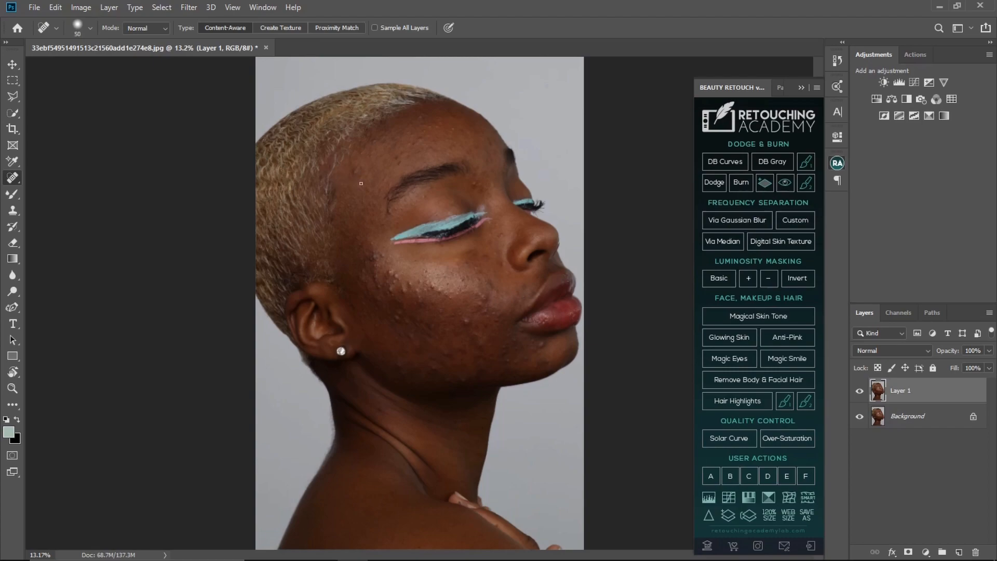
Heal the small dark spots on the temple and outer forehead with a 50 px Spot Healing Brush.
{"action": "key", "text": "z"}
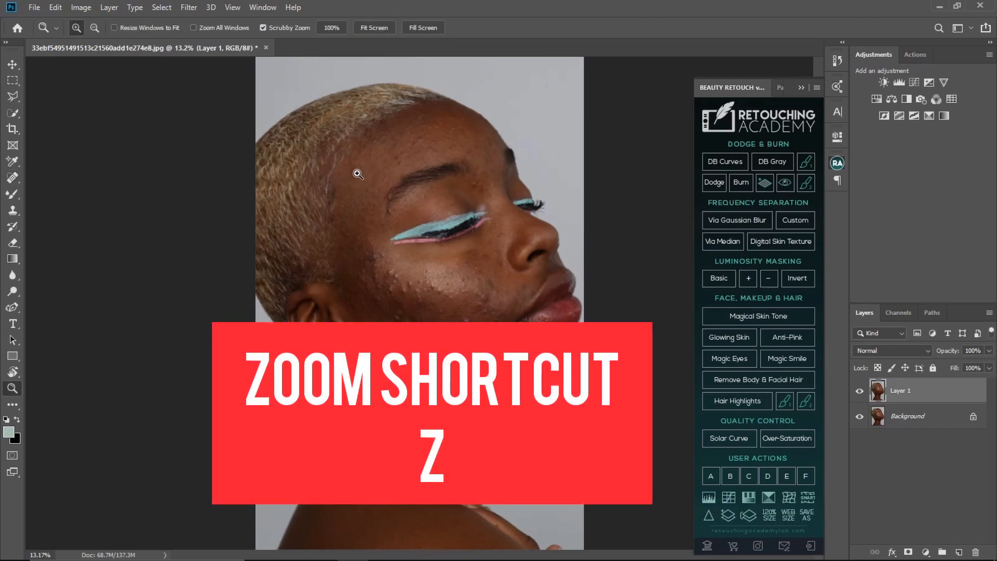
{"action": "mouse_move", "coordinate": [356, 169]}
{"action": "left_mouse_down"}
{"action": "mouse_move", "coordinate": [420, 169]}
{"action": "mouse_move", "coordinate": [358, 164]}
{"action": "mouse_move", "coordinate": [396, 180]}
{"action": "mouse_move", "coordinate": [364, 190]}
{"action": "left_mouse_up"}
{"action": "key", "text": "b"}
{"action": "key", "text": "z"}
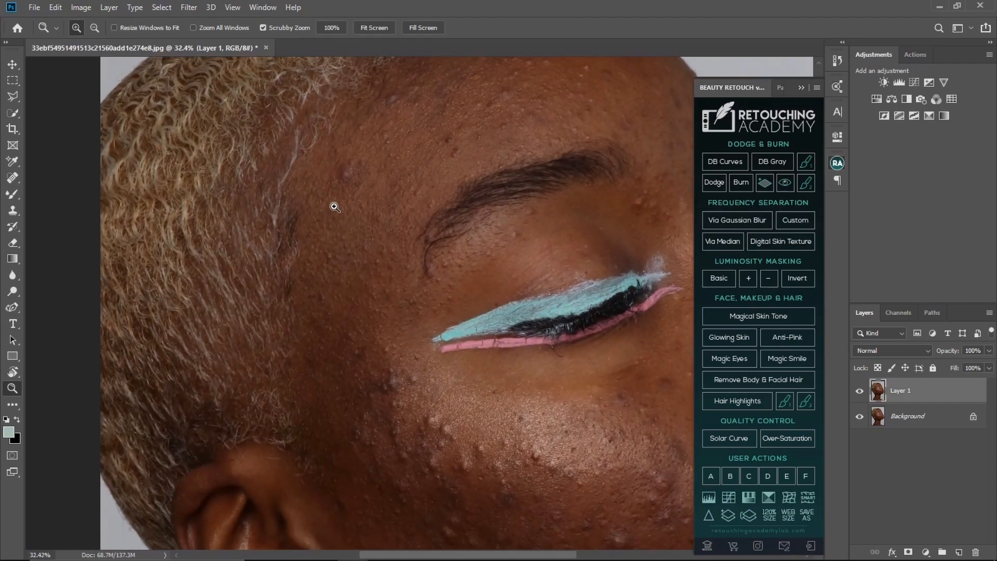
{"action": "key", "text": "b"}
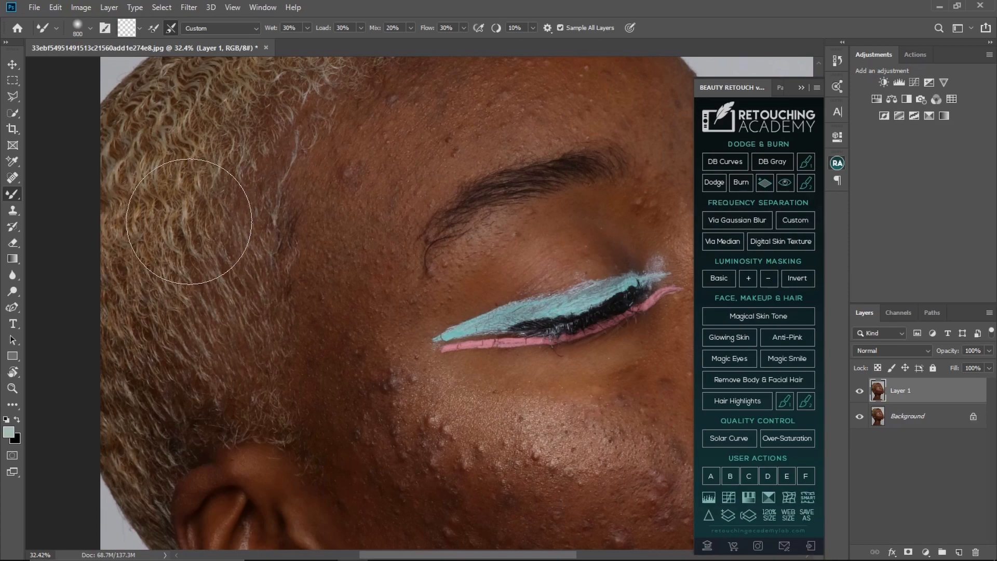
{"action": "key", "text": "j"}
{"action": "key", "text": "z"}
{"action": "left_click_drag", "start_coordinate": [367, 244], "coordinate": [335, 261]}
{"action": "key", "text": "j"}
{"action": "left_click_drag", "start_coordinate": [354, 199], "coordinate": [354, 200]}
{"action": "left_click", "coordinate": [364, 195]}
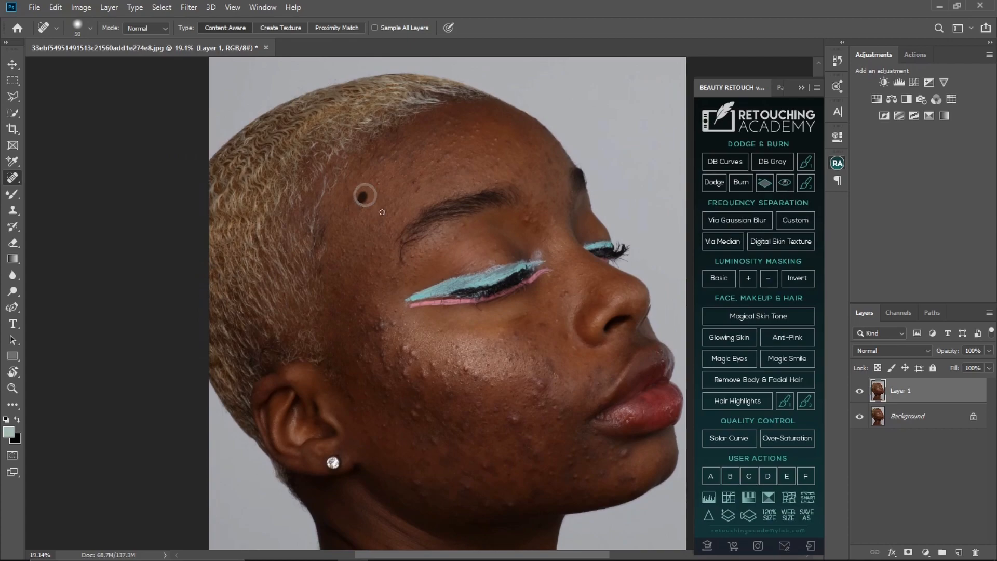
{"action": "left_click", "coordinate": [381, 182]}
{"action": "left_click", "coordinate": [384, 251]}
Enlarge and shrink the healing brush to suit the blemishes, and heal a spot on the forehead above the eyebrow.
{"action": "key", "text": "bracketright"}
{"action": "key", "text": "bracketright"}
{"action": "key", "text": "bracketright"}
{"action": "key", "text": "bracketright"}
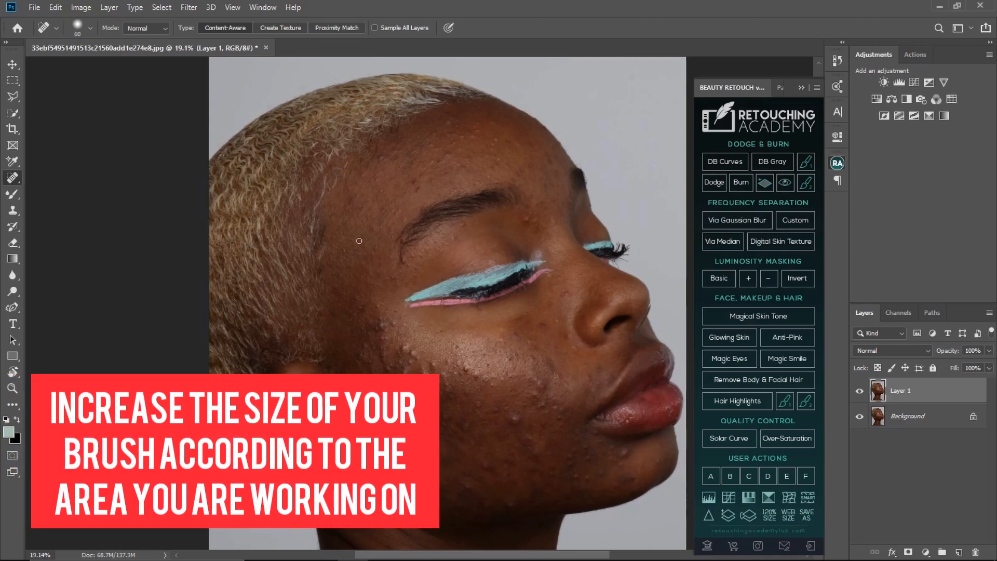
{"action": "key", "text": "bracketright"}
{"action": "key", "text": "bracketright"}
{"action": "key", "text": "bracketright"}
{"action": "key", "text": "bracketright"}
{"action": "key", "text": "bracketright"}
{"action": "key", "text": "bracketright"}
{"action": "key", "text": "bracketright"}
{"action": "key", "text": "bracketright"}
{"action": "key", "text": "bracketright"}
{"action": "key", "text": "bracketright"}
{"action": "key", "text": "bracketright"}
{"action": "key", "text": "bracketright"}
{"action": "key", "text": "bracketleft"}
{"action": "key", "text": "bracketleft"}
{"action": "key", "text": "bracketleft"}
{"action": "key", "text": "bracketleft"}
{"action": "key", "text": "bracketleft"}
{"action": "key", "text": "bracketleft"}
{"action": "key", "text": "bracketleft"}
{"action": "key", "text": "bracketleft"}
{"action": "key", "text": "bracketleft"}
{"action": "key", "text": "bracketleft"}
{"action": "key", "text": "bracketleft"}
{"action": "key", "text": "bracketleft"}
{"action": "key", "text": "bracketright"}
{"action": "left_click", "coordinate": [421, 190]}
{"action": "key", "text": "bracketright"}
{"action": "key", "text": "bracketright"}
{"action": "key", "text": "bracketright"}
{"action": "key", "text": "bracketright"}
{"action": "key", "text": "bracketright"}
{"action": "key", "text": "bracketleft"}
{"action": "key", "text": "bracketleft"}
{"action": "key", "text": "bracketleft"}
{"action": "key", "text": "bracketleft"}
{"action": "key", "text": "bracketleft"}
Try marking a blemish near the hairline with a circle painted by a 45 px Brush tool, and undo it.
{"action": "left_click", "coordinate": [13, 194]}
{"action": "left_click", "coordinate": [13, 194]}
{"action": "left_click", "coordinate": [49, 192]}
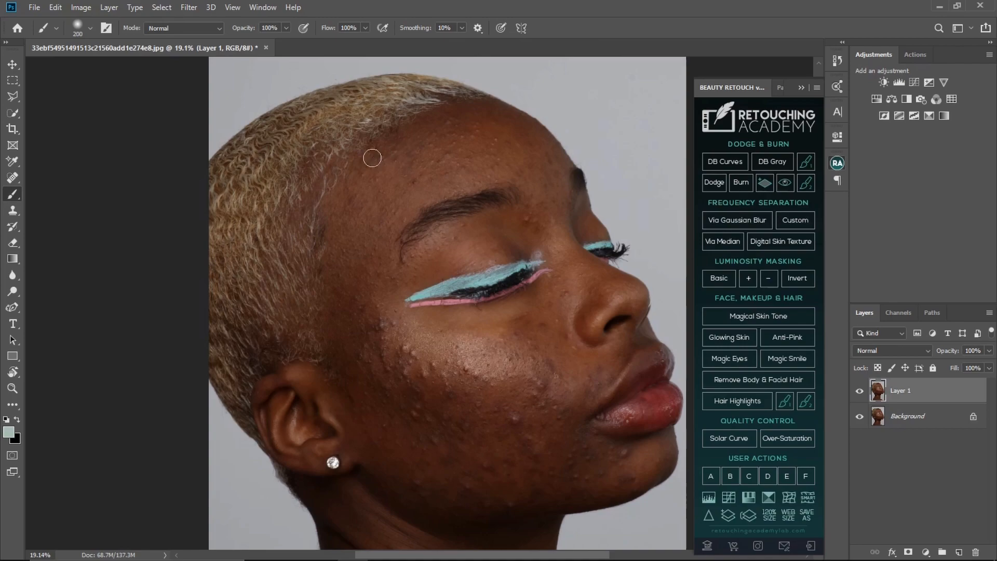
{"action": "key", "text": "bracketleft"}
{"action": "key", "text": "bracketleft"}
{"action": "key", "text": "bracketleft"}
{"action": "key", "text": "bracketleft"}
{"action": "key", "text": "bracketleft"}
{"action": "key", "text": "bracketleft"}
{"action": "key", "text": "bracketleft"}
{"action": "key", "text": "bracketleft"}
{"action": "key", "text": "bracketleft"}
{"action": "left_click_drag", "start_coordinate": [373, 159], "coordinate": [393, 159]}
{"action": "key", "text": "ctrl+space"}
{"action": "mouse_move", "coordinate": [380, 159]}
{"action": "left_mouse_down"}
{"action": "mouse_move", "coordinate": [448, 182]}
{"action": "mouse_move", "coordinate": [407, 176]}
{"action": "mouse_move", "coordinate": [397, 190]}
{"action": "left_mouse_up"}
{"action": "key", "text": "ctrl+space"}
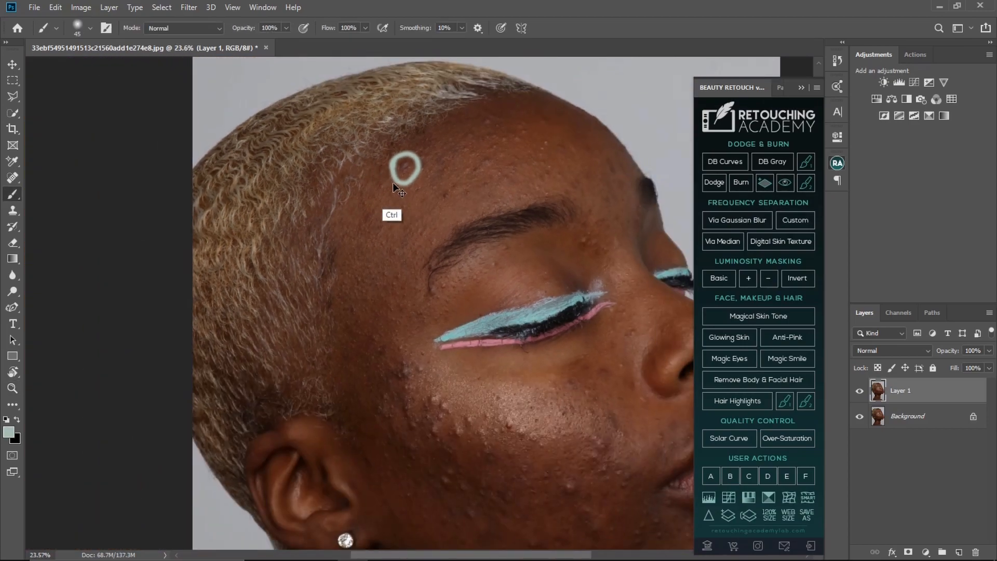
{"action": "key", "text": "ctrl+z"}
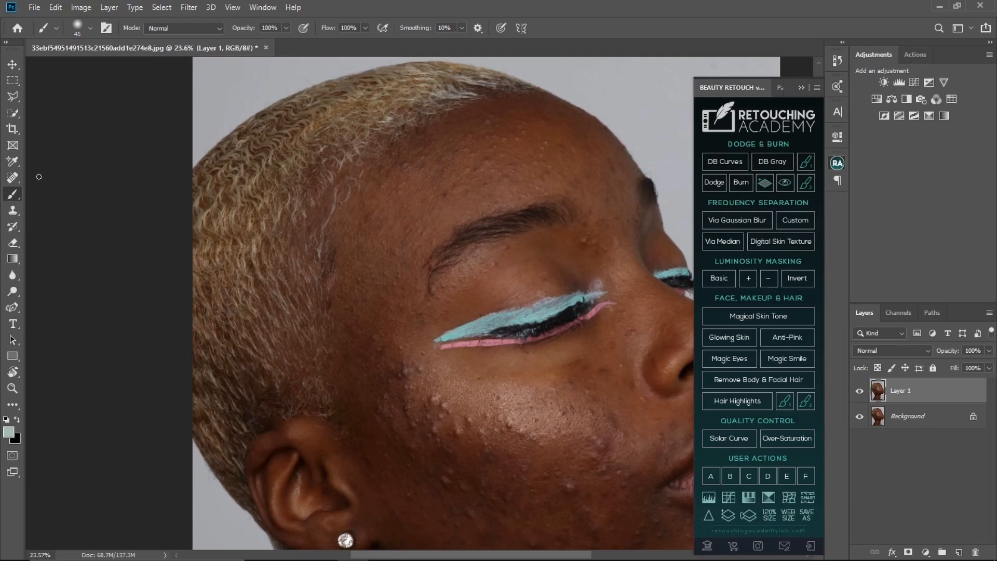
Try healing the forehead area beside the hairline with an oversized 500 px Spot Healing Brush.
{"action": "left_click", "coordinate": [13, 178]}
{"action": "key", "text": "bracketright"}
{"action": "key", "text": "bracketright"}
{"action": "key", "text": "bracketright"}
{"action": "key", "text": "bracketright"}
{"action": "key", "text": "bracketright"}
{"action": "key", "text": "bracketright"}
{"action": "key", "text": "bracketright"}
{"action": "key", "text": "bracketright"}
{"action": "mouse_move", "coordinate": [414, 164]}
{"action": "left_mouse_down"}
{"action": "mouse_move", "coordinate": [405, 162]}
{"action": "mouse_move", "coordinate": [438, 196]}
{"action": "mouse_move", "coordinate": [404, 194]}
{"action": "left_mouse_up"}
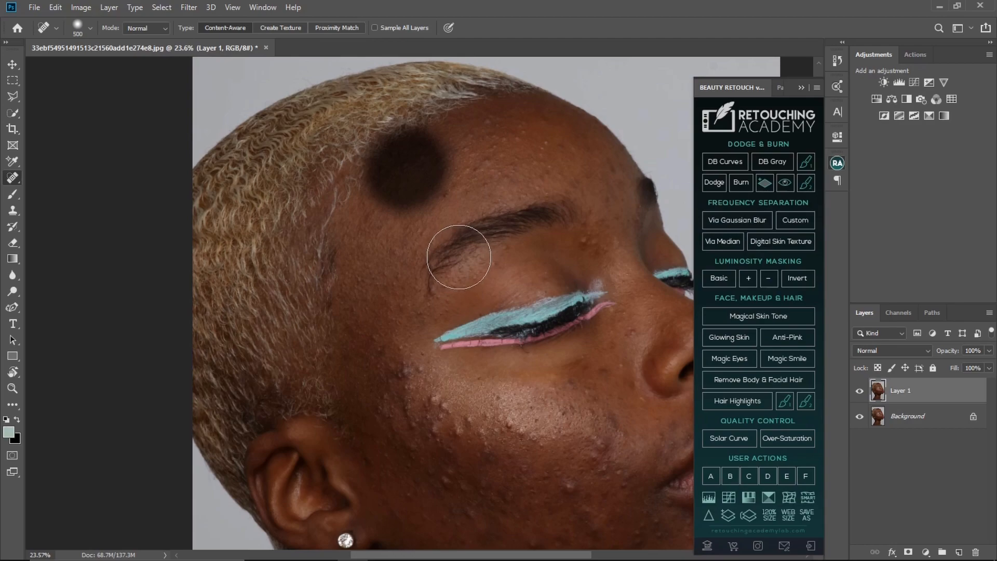
Compare the forehead with Layer 1 hidden and shown, and undo the oversized healing stroke.
{"action": "key", "text": "z"}
{"action": "left_click_drag", "start_coordinate": [478, 241], "coordinate": [422, 250]}
{"action": "key", "text": "z"}
{"action": "left_click_drag", "start_coordinate": [395, 165], "coordinate": [411, 163]}
{"action": "left_click", "coordinate": [860, 391]}
{"action": "left_click", "coordinate": [859, 391]}
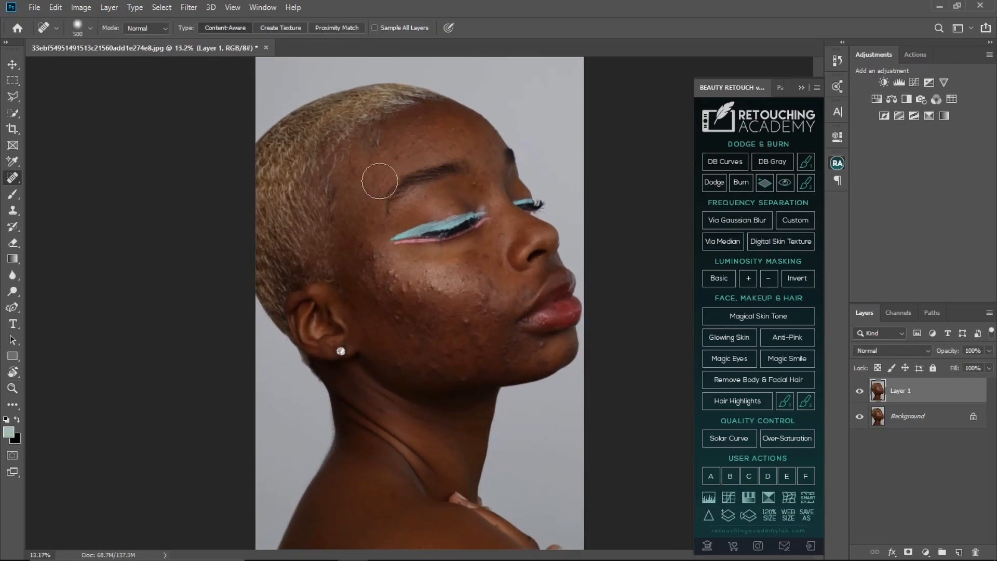
{"action": "key", "text": "z"}
{"action": "mouse_move", "coordinate": [383, 145]}
{"action": "left_mouse_down"}
{"action": "mouse_move", "coordinate": [450, 167]}
{"action": "mouse_move", "coordinate": [396, 149]}
{"action": "left_mouse_up"}
{"action": "key", "text": "ctrl+space"}
{"action": "left_click", "coordinate": [374, 148]}
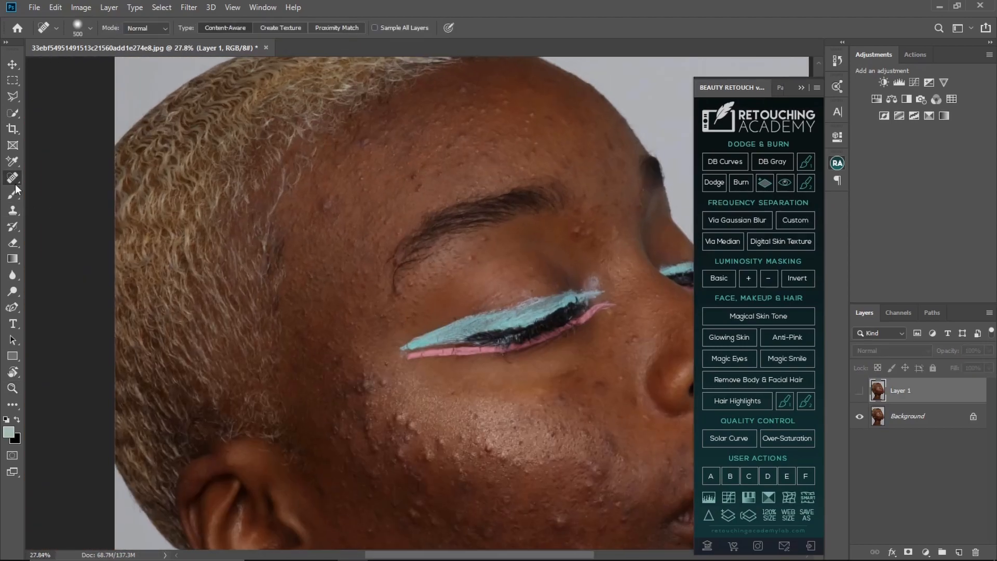
{"action": "right_click", "coordinate": [17, 180]}
{"action": "left_click", "coordinate": [128, 175]}
{"action": "left_click", "coordinate": [859, 391]}
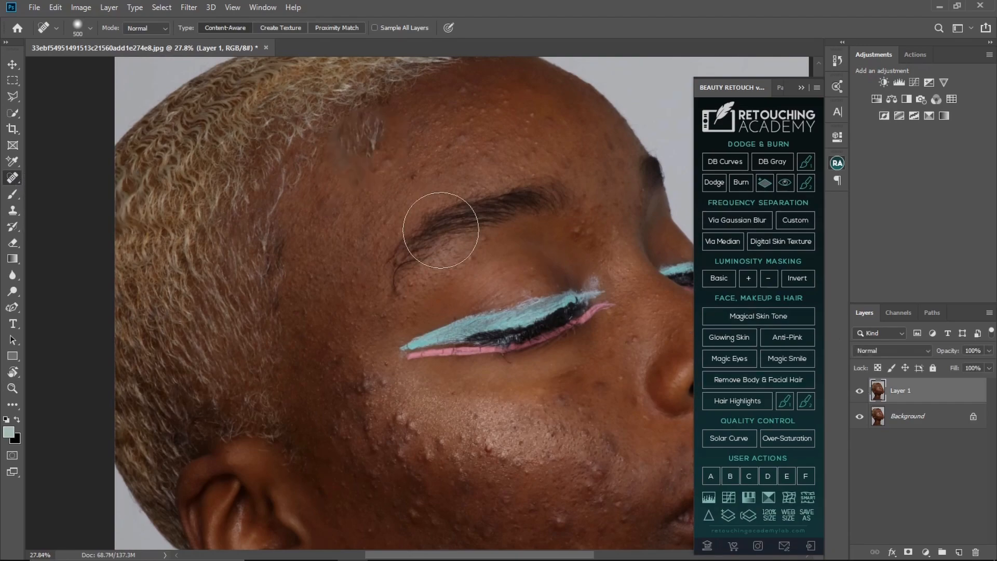
{"action": "key", "text": "ctrl+z"}
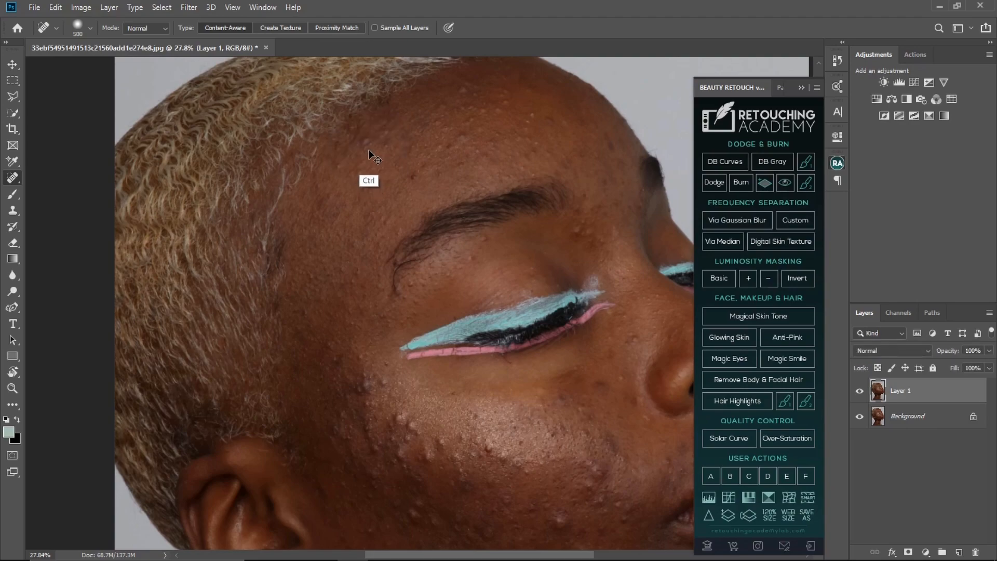
Reduce the healing brush to 45 px, heal the blemish near the hairline, and compare with Layer 1 hidden and shown.
{"action": "key", "text": "bracketleft"}
{"action": "key", "text": "bracketleft"}
{"action": "key", "text": "bracketleft"}
{"action": "key", "text": "bracketleft"}
{"action": "key", "text": "bracketleft"}
{"action": "key", "text": "bracketleft"}
{"action": "key", "text": "bracketleft"}
{"action": "key", "text": "bracketleft"}
{"action": "key", "text": "bracketleft"}
{"action": "key", "text": "bracketleft"}
{"action": "key", "text": "bracketleft"}
{"action": "key", "text": "bracketleft"}
{"action": "key", "text": "bracketleft"}
{"action": "key", "text": "bracketleft"}
{"action": "key", "text": "bracketleft"}
{"action": "key", "text": "bracketleft"}
{"action": "key", "text": "bracketleft"}
{"action": "key", "text": "bracketleft"}
{"action": "key", "text": "bracketleft"}
{"action": "key", "text": "bracketleft"}
{"action": "key", "text": "bracketleft"}
{"action": "left_click", "coordinate": [363, 141]}
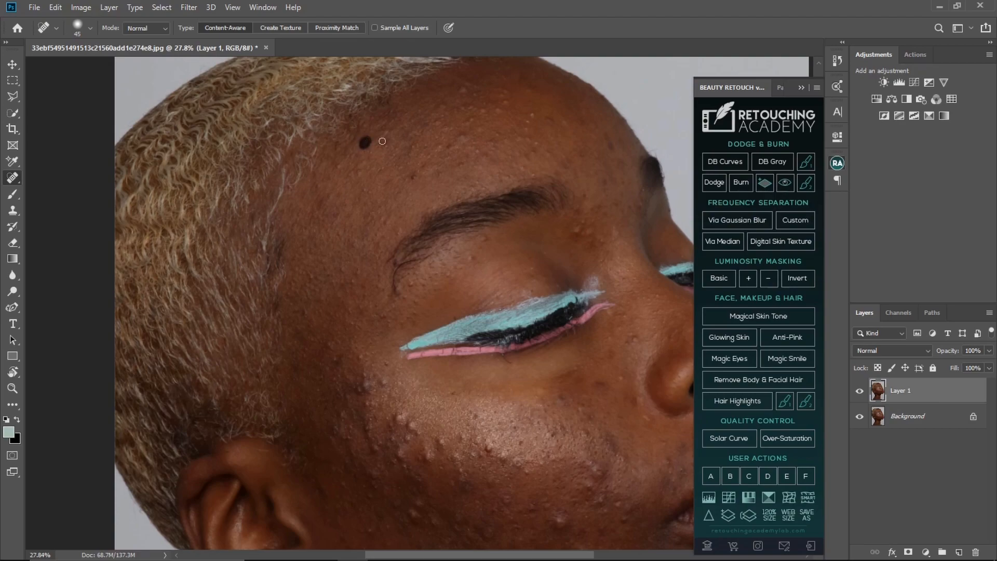
{"action": "left_click", "coordinate": [860, 391]}
{"action": "left_click", "coordinate": [860, 396]}
Heal the blemishes on the upper forehead and along the eyelid below the eyebrow with a 40 px Spot Healing Brush.
{"action": "left_click_drag", "start_coordinate": [578, 88], "coordinate": [584, 99]}
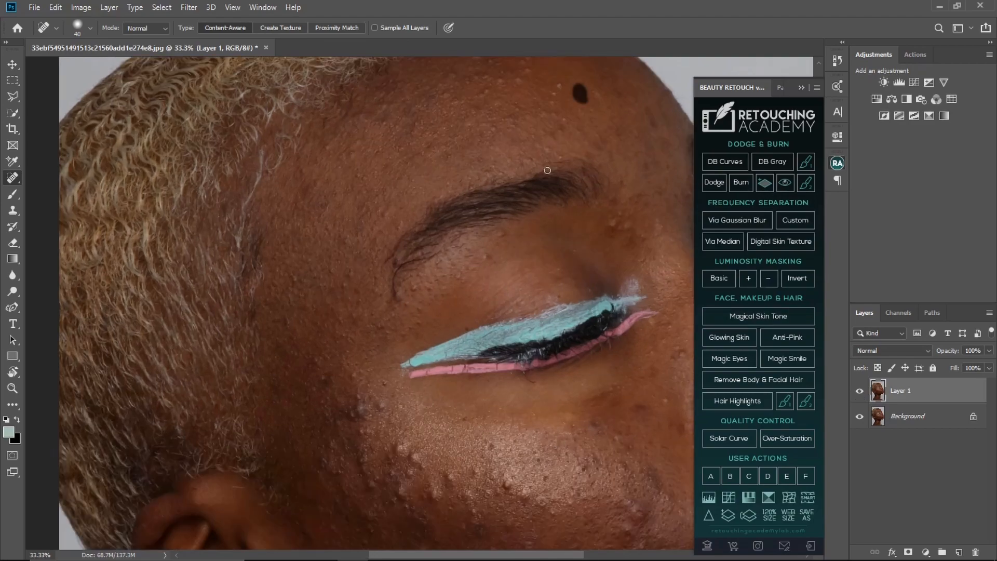
{"action": "key", "text": "ctrl+space"}
{"action": "left_click_drag", "start_coordinate": [546, 172], "coordinate": [516, 182]}
{"action": "key", "text": "ctrl+space"}
{"action": "left_click_drag", "start_coordinate": [506, 223], "coordinate": [529, 230]}
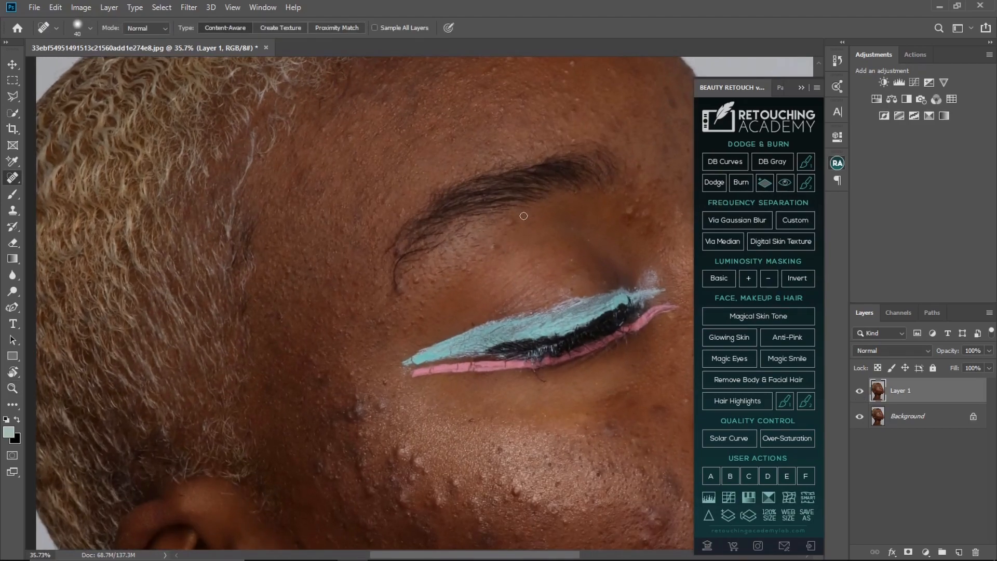
{"action": "left_click", "coordinate": [512, 223]}
{"action": "left_click", "coordinate": [494, 246]}
{"action": "left_click", "coordinate": [465, 270]}
{"action": "left_click", "coordinate": [401, 290]}
Heal the spots on the temple around the outer end of the eyebrow, adjusting the brush size to each one.
{"action": "key", "text": "bracketright"}
{"action": "left_click", "coordinate": [344, 231]}
{"action": "left_click", "coordinate": [402, 216]}
{"action": "key", "text": "bracketleft"}
{"action": "key", "text": "bracketleft"}
{"action": "key", "text": "bracketleft"}
{"action": "left_click", "coordinate": [356, 284]}
{"action": "key", "text": "bracketright"}
{"action": "left_click", "coordinate": [291, 272]}
Heal the dark spots on the outer cheekbone beside the eye, enlarging the Spot Healing Brush to 70 px.
{"action": "left_click_drag", "start_coordinate": [382, 320], "coordinate": [318, 334]}
{"action": "left_click_drag", "start_coordinate": [382, 375], "coordinate": [421, 379]}
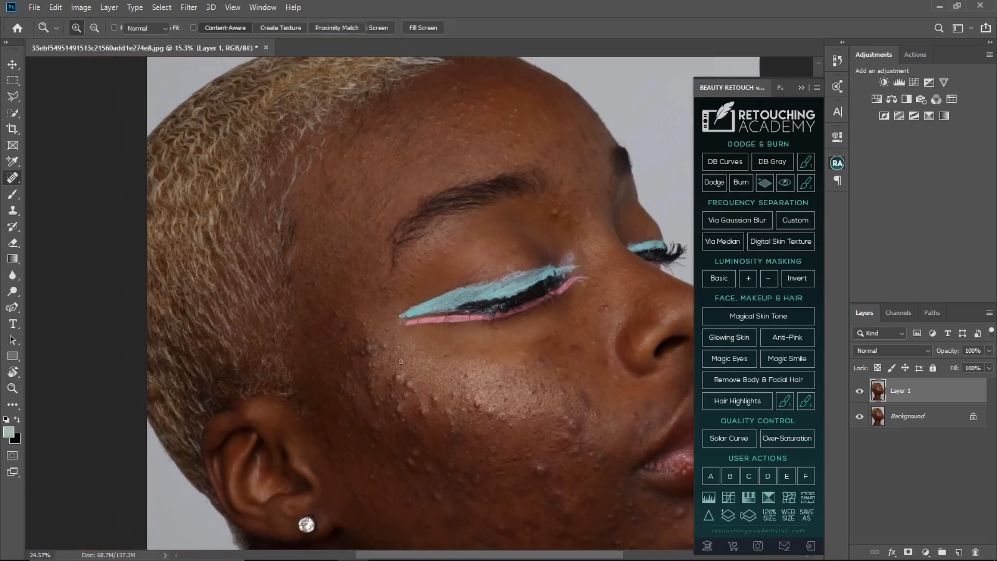
{"action": "left_click", "coordinate": [368, 349]}
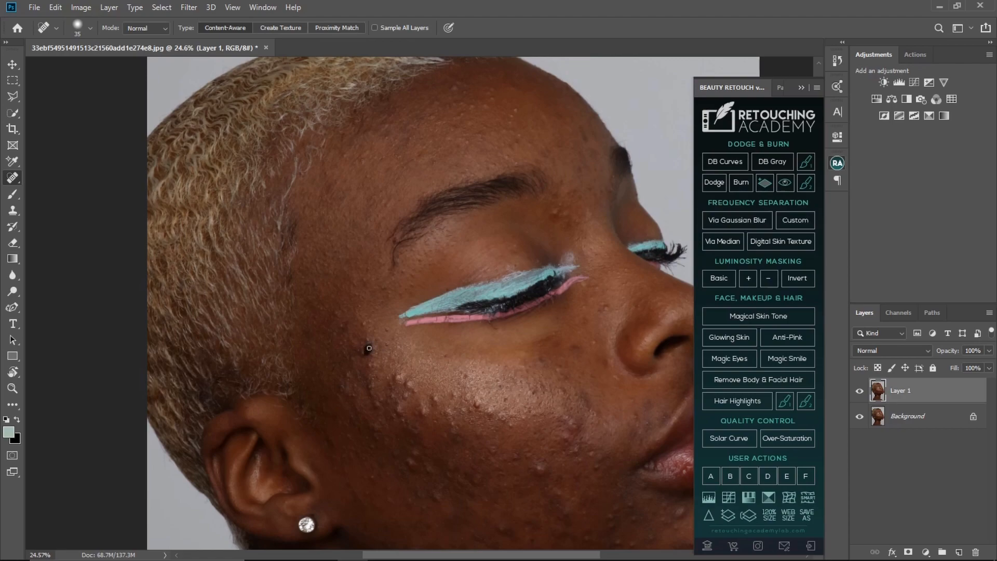
{"action": "key", "text": "bracketright"}
{"action": "key", "text": "bracketright"}
{"action": "key", "text": "bracketright"}
{"action": "left_click", "coordinate": [367, 342]}
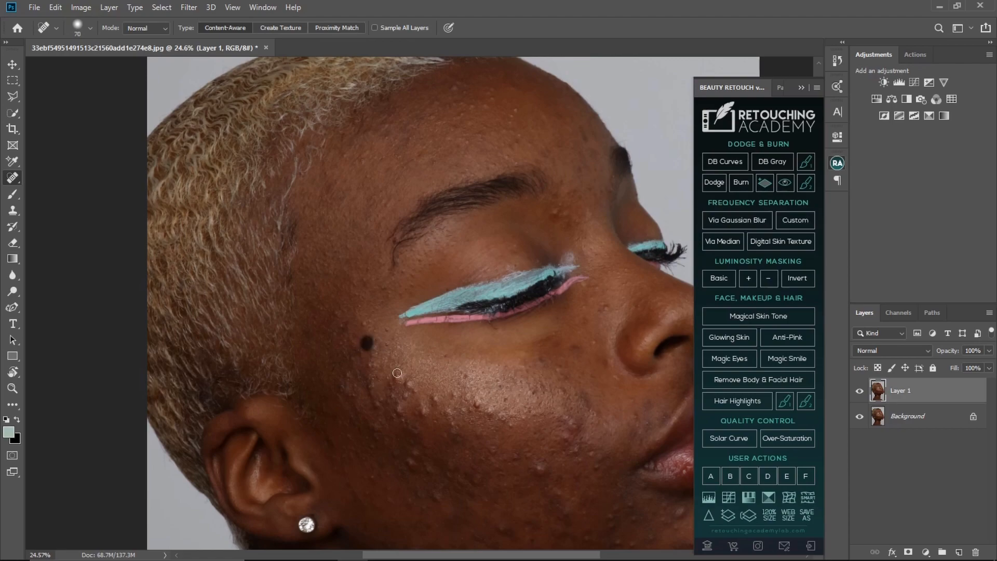
Heal the bumps on the outer cheek below the eye's outer corner with the 70 px brush.
{"action": "left_click", "coordinate": [372, 385]}
{"action": "left_click", "coordinate": [380, 401]}
{"action": "left_click", "coordinate": [399, 378]}
{"action": "left_click", "coordinate": [411, 386]}
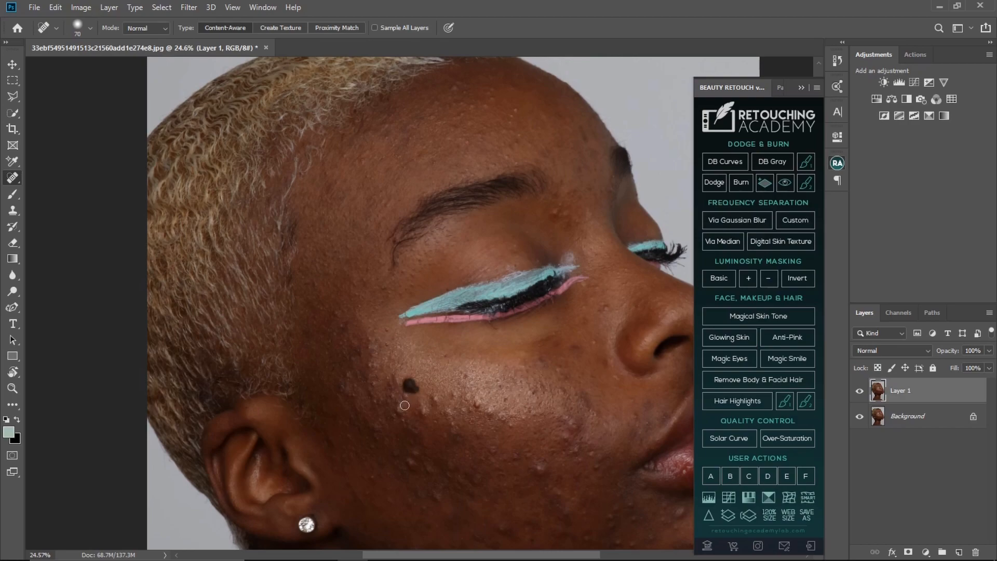
Reduce the brush to 60 px and heal the bumps across the highlighted middle of the cheek.
{"action": "key", "text": "bracketleft"}
{"action": "key", "text": "bracketleft"}
{"action": "key", "text": "bracketleft"}
{"action": "key", "text": "bracketleft"}
{"action": "key", "text": "bracketright"}
{"action": "left_click", "coordinate": [426, 411]}
{"action": "left_click", "coordinate": [436, 399]}
{"action": "left_click_drag", "start_coordinate": [450, 412], "coordinate": [450, 420]}
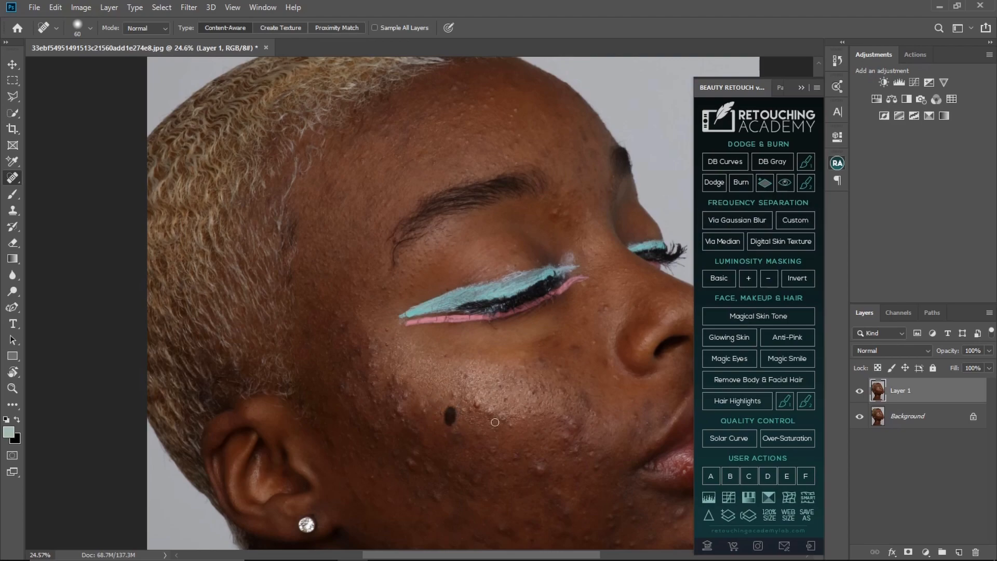
{"action": "left_click", "coordinate": [480, 404]}
{"action": "left_click", "coordinate": [488, 413]}
Enlarge the brush to 100 px and heal the raised blemish on the lower cheek.
{"action": "key", "text": "bracketright"}
{"action": "key", "text": "bracketright"}
{"action": "key", "text": "bracketright"}
{"action": "key", "text": "bracketright"}
{"action": "left_click", "coordinate": [540, 465]}
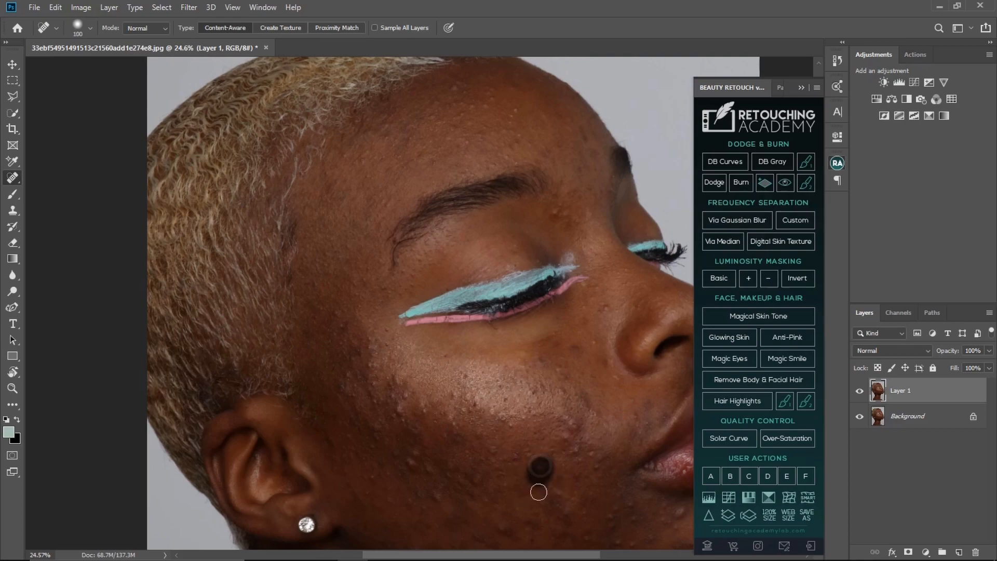
Try a 125 px healing stroke across the lower cheek, and undo it.
{"action": "key", "text": "bracketright"}
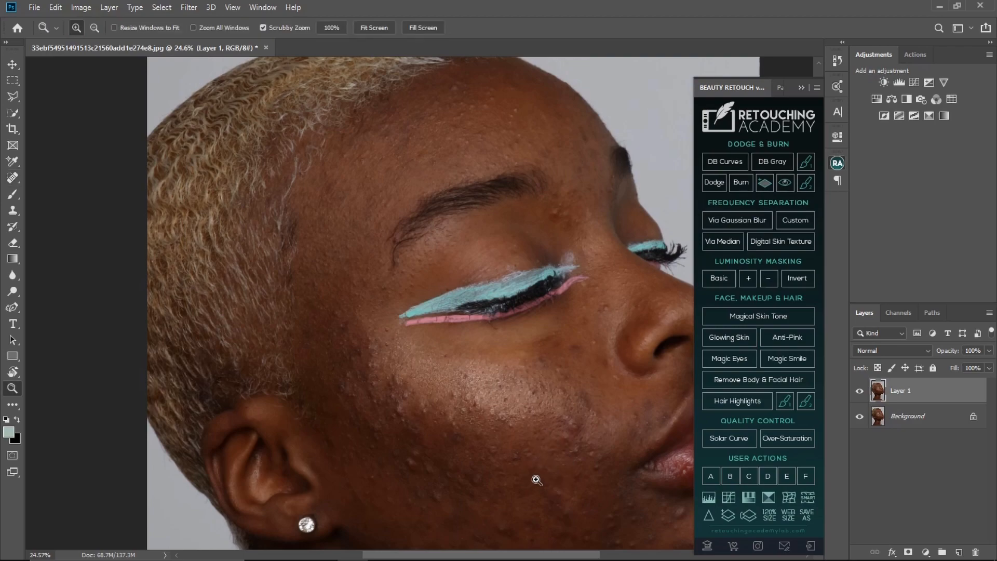
{"action": "scroll", "coordinate": [534, 476], "scroll_direction": "down", "scroll_amount": 3}
{"action": "key", "text": "shift"}
{"action": "left_click_drag", "start_coordinate": [521, 477], "coordinate": [543, 479]}
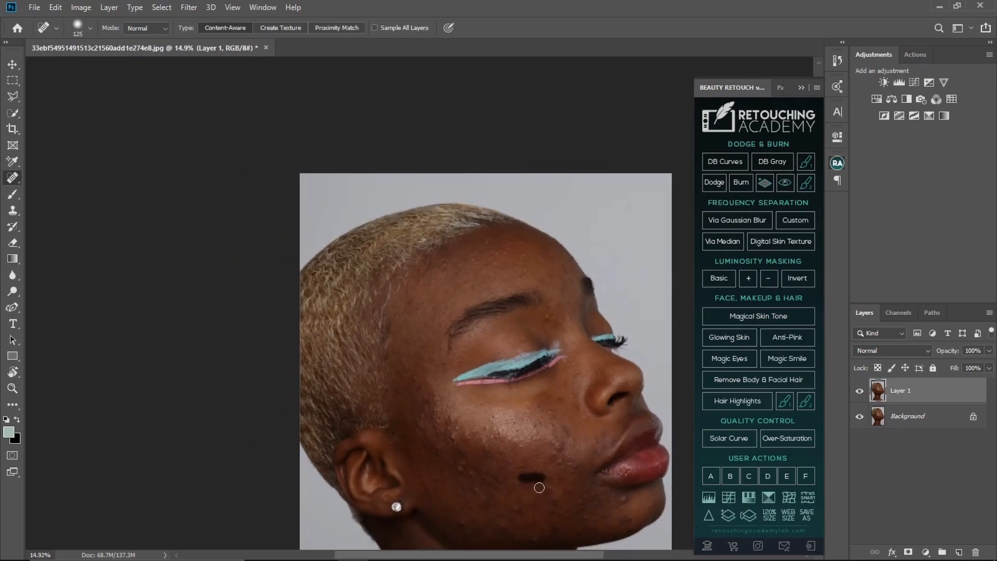
{"action": "key", "text": "ctrl+z"}
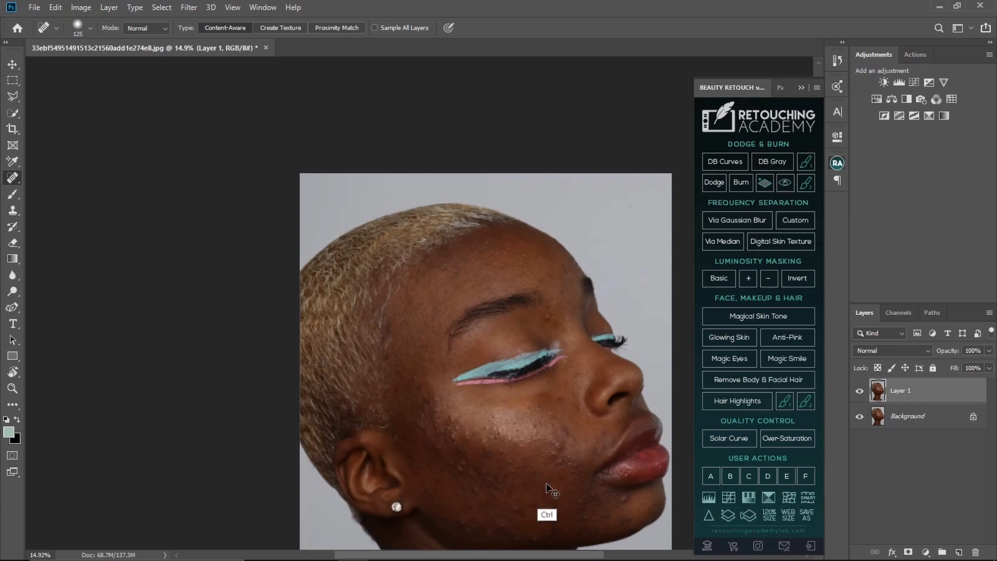
Heal the dark marks on the front of the cheek near the mouth, using the brush at 100 px and 70 px.
{"action": "key", "text": "bracketleft"}
{"action": "left_click", "coordinate": [559, 445]}
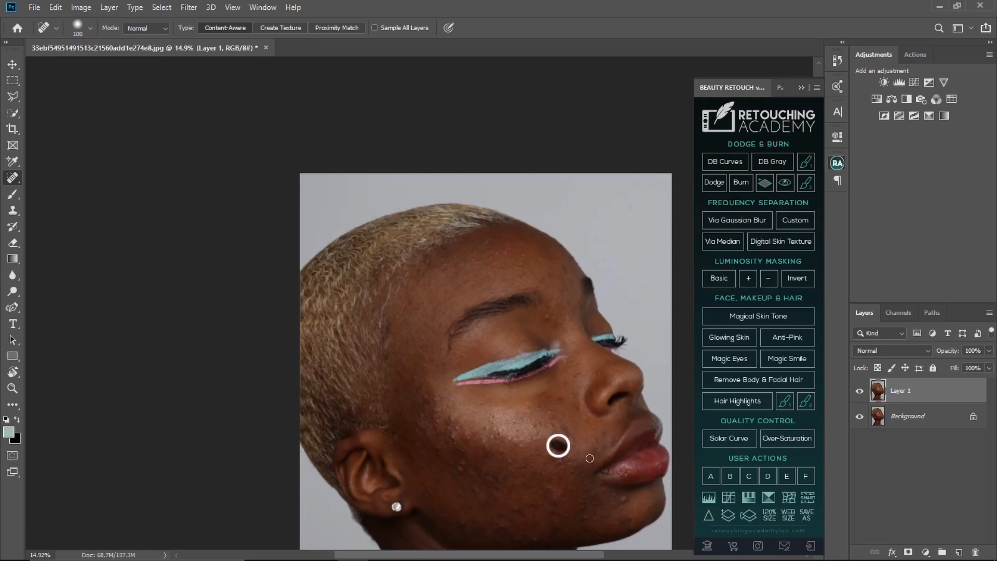
{"action": "key", "text": "z"}
{"action": "left_click", "coordinate": [565, 461]}
{"action": "left_click_drag", "start_coordinate": [544, 463], "coordinate": [483, 374]}
{"action": "left_click", "coordinate": [486, 372]}
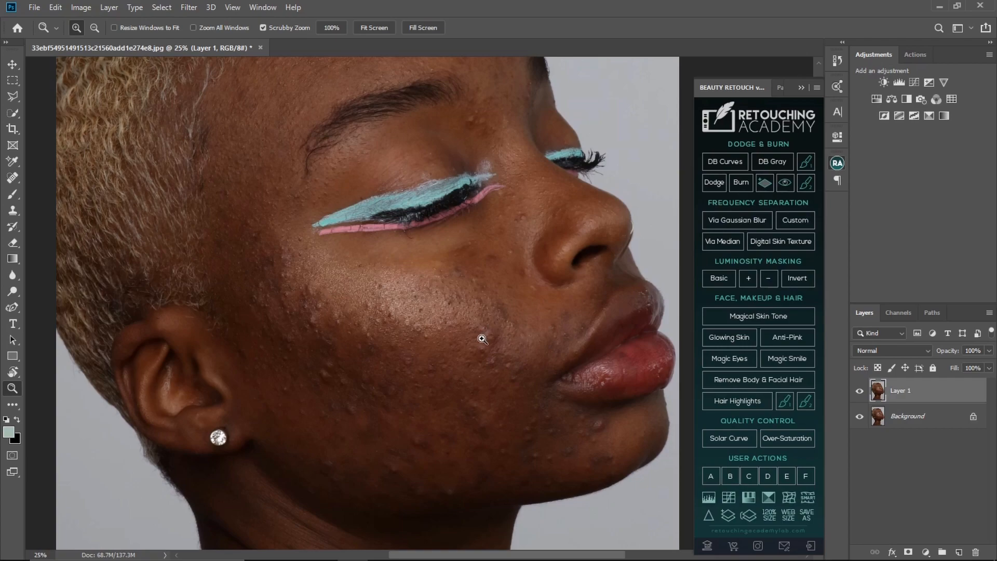
{"action": "key", "text": "j"}
{"action": "key", "text": "bracketleft"}
{"action": "key", "text": "bracketleft"}
{"action": "key", "text": "bracketleft"}
{"action": "left_click_drag", "start_coordinate": [490, 338], "coordinate": [498, 338]}
{"action": "key", "text": "bracketright"}
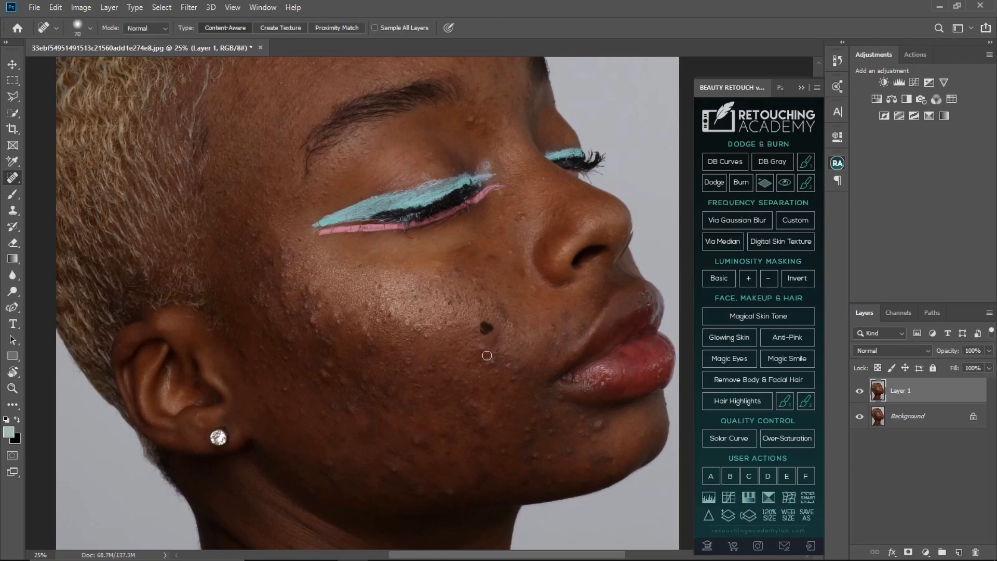
Heal the blemishes on the chin below the lips, adjusting the brush size to each one.
{"action": "key", "text": "bracketleft"}
{"action": "key", "text": "bracketleft"}
{"action": "key", "text": "bracketright"}
{"action": "key", "text": "bracketright"}
{"action": "key", "text": "bracketright"}
{"action": "key", "text": "bracketright"}
{"action": "key", "text": "bracketright"}
{"action": "left_click", "coordinate": [599, 424]}
{"action": "key", "text": "bracketleft"}
{"action": "key", "text": "bracketleft"}
{"action": "key", "text": "bracketleft"}
{"action": "left_click_drag", "start_coordinate": [610, 455], "coordinate": [597, 457]}
{"action": "key", "text": "bracketright"}
Heal the remaining bumps on the outer cheek, along the jawline and on the chin.
{"action": "left_click", "coordinate": [340, 324]}
{"action": "left_click_drag", "start_coordinate": [324, 378], "coordinate": [328, 367]}
{"action": "left_click_drag", "start_coordinate": [352, 404], "coordinate": [351, 412]}
{"action": "left_click_drag", "start_coordinate": [454, 491], "coordinate": [448, 494]}
{"action": "left_click_drag", "start_coordinate": [595, 439], "coordinate": [589, 445]}
{"action": "key", "text": "bracketleft"}
{"action": "left_click", "coordinate": [523, 456]}
{"action": "left_click", "coordinate": [571, 450]}
{"action": "left_click", "coordinate": [415, 441]}
{"action": "left_click", "coordinate": [394, 391]}
Reduce the brush to 45 px and heal the small bumps on the forehead above the eyebrow.
{"action": "left_click_drag", "start_coordinate": [415, 198], "coordinate": [375, 424]}
{"action": "key", "text": "bracketleft"}
{"action": "key", "text": "bracketleft"}
{"action": "left_click", "coordinate": [391, 241]}
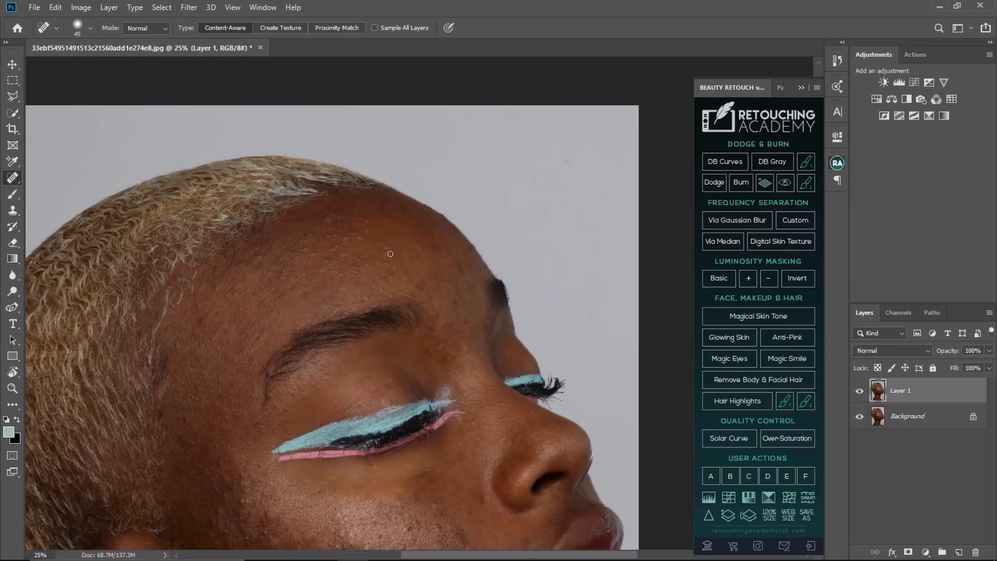
{"action": "left_click", "coordinate": [387, 259]}
{"action": "mouse_move", "coordinate": [360, 277]}
{"action": "left_mouse_down"}
{"action": "mouse_move", "coordinate": [398, 290]}
{"action": "mouse_move", "coordinate": [416, 211]}
{"action": "mouse_move", "coordinate": [460, 255]}
{"action": "left_mouse_up"}
{"action": "left_click", "coordinate": [411, 181]}
Compare the whole face with Layer 1 hidden and shown.
{"action": "left_click_drag", "start_coordinate": [452, 331], "coordinate": [427, 243]}
{"action": "key", "text": "z"}
{"action": "left_click_drag", "start_coordinate": [483, 336], "coordinate": [455, 339]}
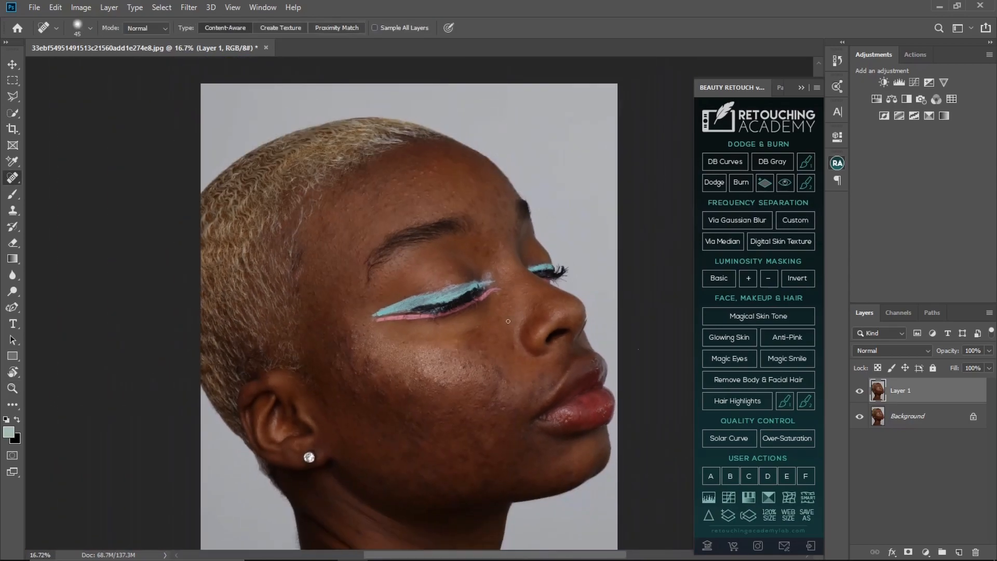
{"action": "left_click", "coordinate": [860, 391]}
{"action": "left_click", "coordinate": [860, 391]}
{"action": "left_click", "coordinate": [863, 396]}
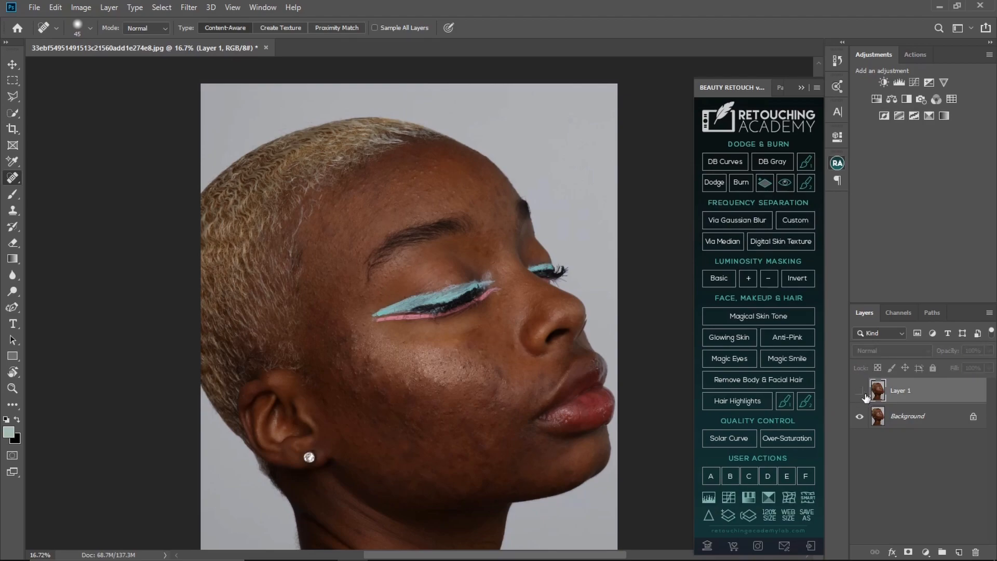
{"action": "left_click", "coordinate": [861, 398]}
{"action": "left_click", "coordinate": [861, 399]}
{"action": "left_click", "coordinate": [861, 397]}
{"action": "left_click", "coordinate": [861, 397]}
{"action": "left_click", "coordinate": [862, 398]}
Heal the leftover bumps on the upper forehead and the mark below the inner eyebrow with the 45 px brush.
{"action": "left_click_drag", "start_coordinate": [430, 274], "coordinate": [461, 356]}
{"action": "key", "text": "z"}
{"action": "left_click_drag", "start_coordinate": [468, 300], "coordinate": [504, 312]}
{"action": "mouse_move", "coordinate": [476, 273]}
{"action": "left_mouse_down"}
{"action": "mouse_move", "coordinate": [445, 256]}
{"action": "mouse_move", "coordinate": [456, 234]}
{"action": "mouse_move", "coordinate": [447, 240]}
{"action": "left_mouse_up"}
{"action": "key", "text": "j"}
{"action": "left_click", "coordinate": [452, 268]}
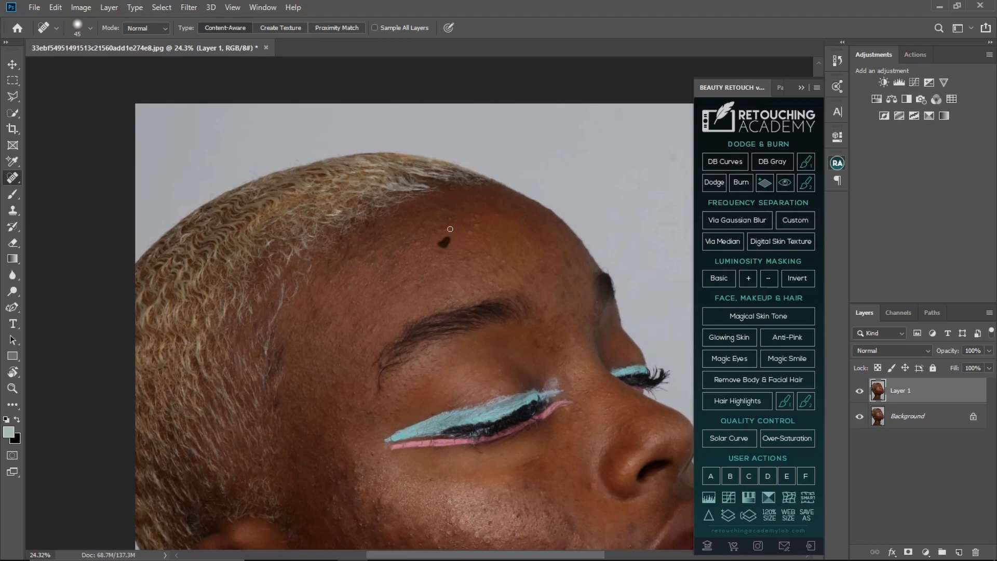
{"action": "left_click", "coordinate": [448, 216]}
{"action": "left_click", "coordinate": [475, 216]}
{"action": "left_click", "coordinate": [538, 344]}
Heal the remaining small spots on the temple, across the cheek and in front of the ear at 45 px.
{"action": "left_click_drag", "start_coordinate": [348, 289], "coordinate": [433, 230]}
{"action": "left_click", "coordinate": [433, 230]}
{"action": "left_click", "coordinate": [439, 336]}
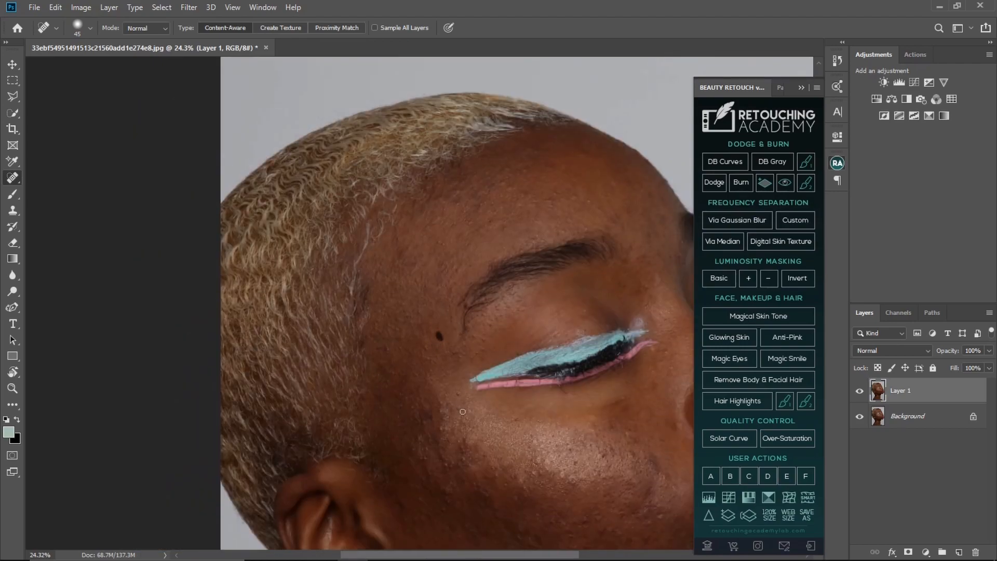
{"action": "left_click_drag", "start_coordinate": [439, 346], "coordinate": [344, 215]}
{"action": "left_click", "coordinate": [347, 299]}
{"action": "left_click", "coordinate": [352, 358]}
{"action": "left_click", "coordinate": [502, 392]}
{"action": "left_click", "coordinate": [539, 314]}
{"action": "left_click", "coordinate": [624, 356]}
{"action": "left_click_drag", "start_coordinate": [327, 365], "coordinate": [264, 256]}
{"action": "left_click", "coordinate": [258, 214]}
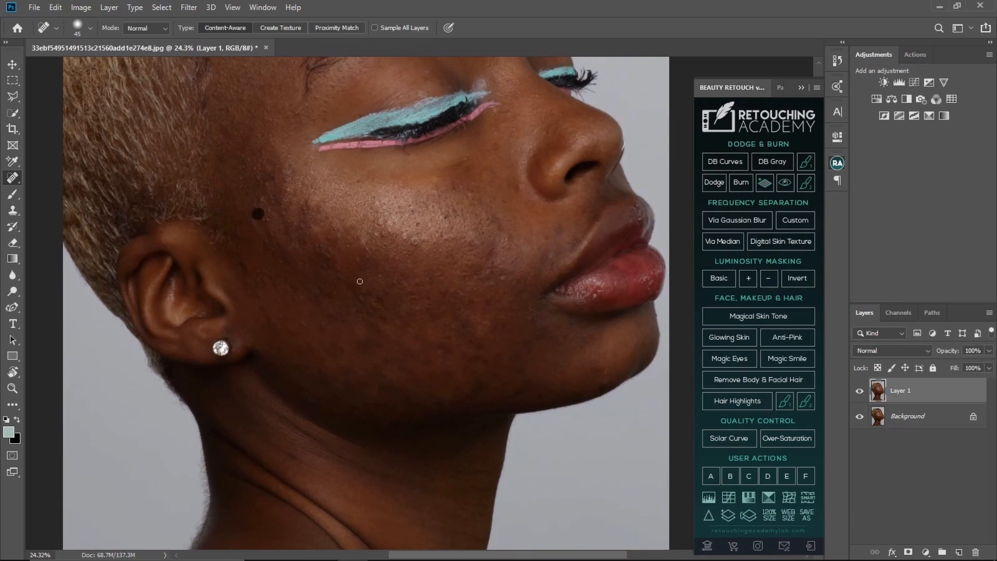
Compare the healed portrait with the original by hiding and showing Layer 1, both in full and close up.
{"action": "key", "text": "z"}
{"action": "left_click_drag", "start_coordinate": [492, 356], "coordinate": [455, 362]}
{"action": "left_click", "coordinate": [859, 392]}
{"action": "left_click", "coordinate": [860, 392]}
{"action": "left_click", "coordinate": [859, 393]}
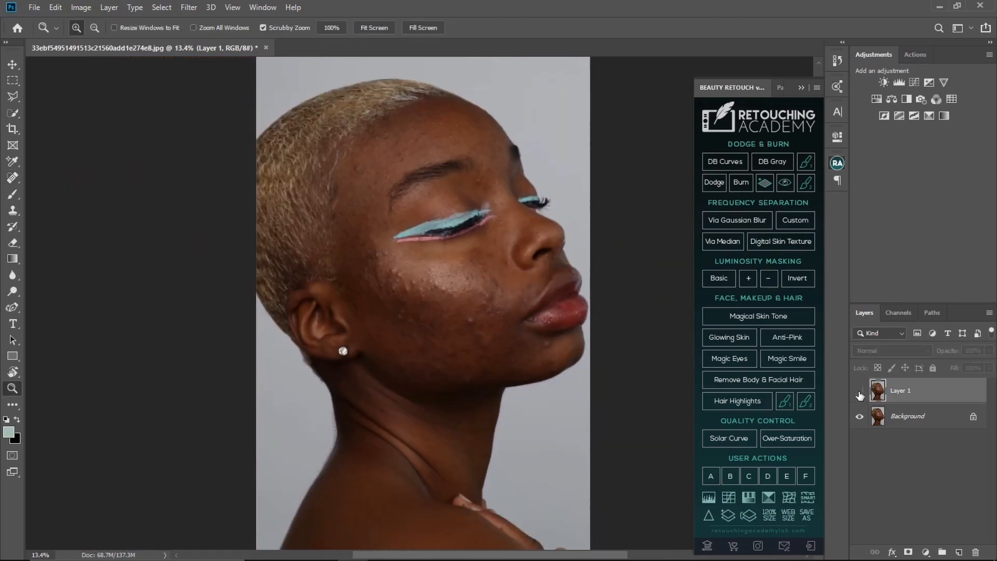
{"action": "left_click", "coordinate": [859, 394]}
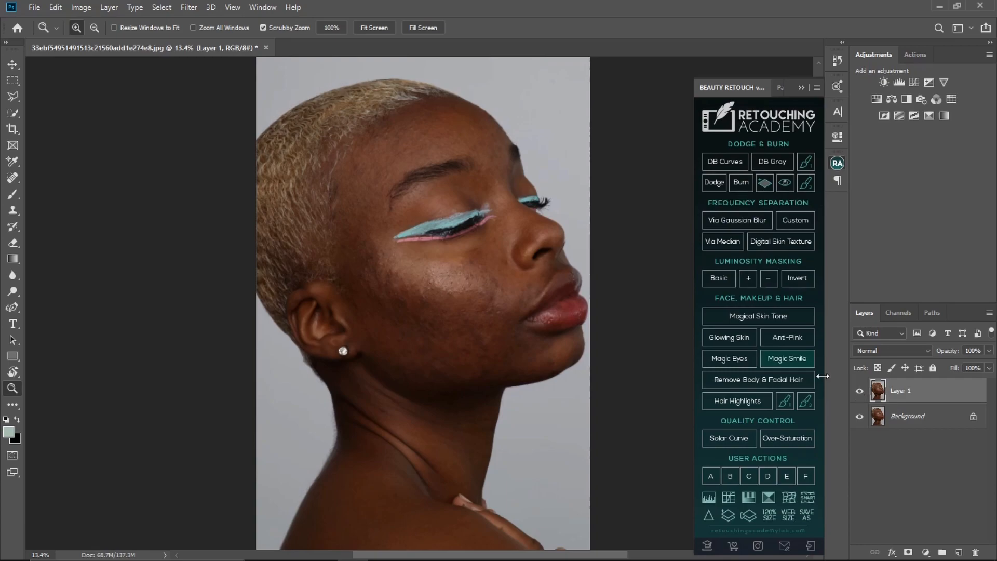
{"action": "left_click_drag", "start_coordinate": [554, 338], "coordinate": [574, 345]}
{"action": "left_click_drag", "start_coordinate": [538, 393], "coordinate": [570, 475]}
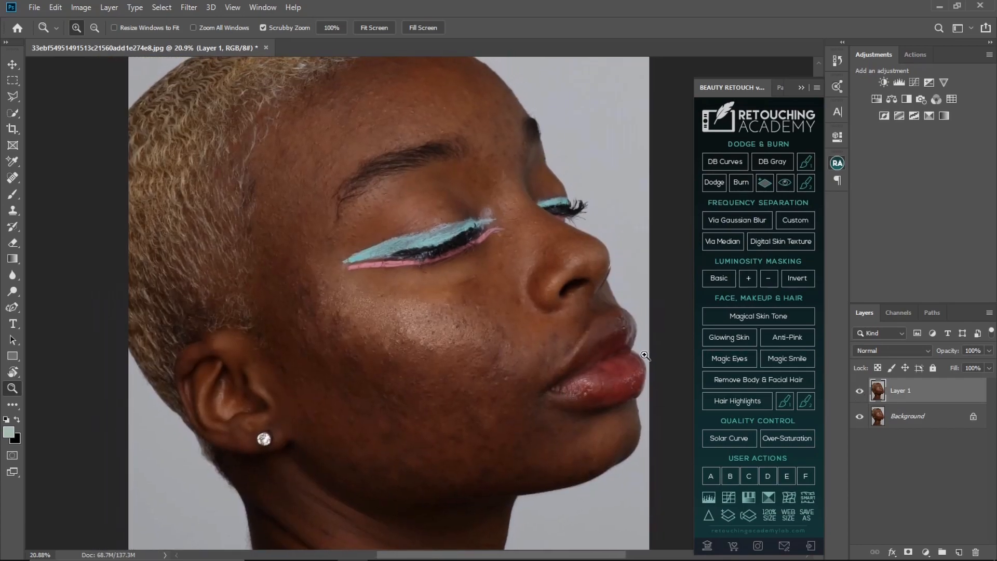
{"action": "left_click", "coordinate": [860, 393]}
{"action": "left_click", "coordinate": [860, 391]}
{"action": "left_click_drag", "start_coordinate": [485, 334], "coordinate": [529, 371]}
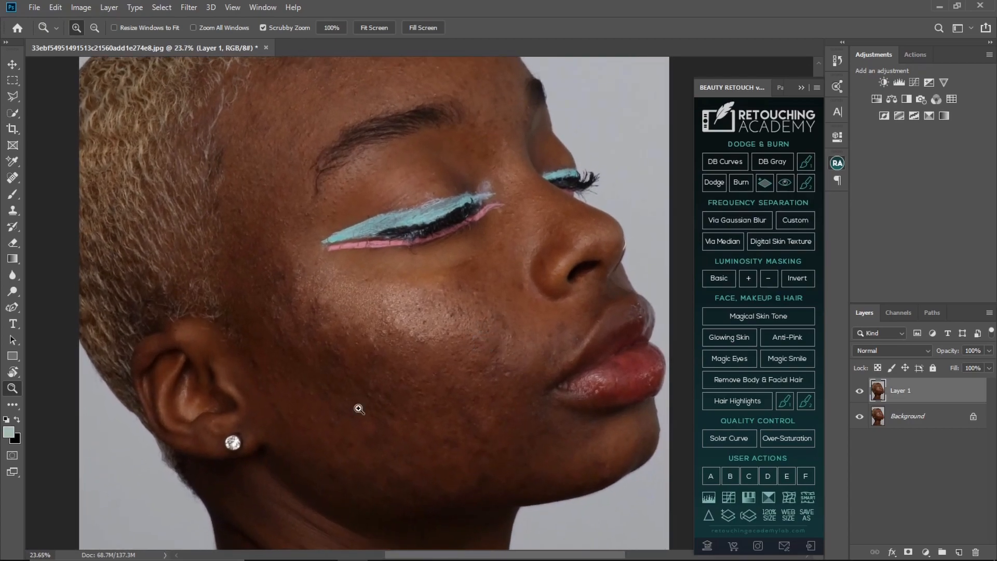
Set up the Clone Stamp tool with the Soft Round brush, sampling Current & Below.
{"action": "left_click", "coordinate": [14, 209]}
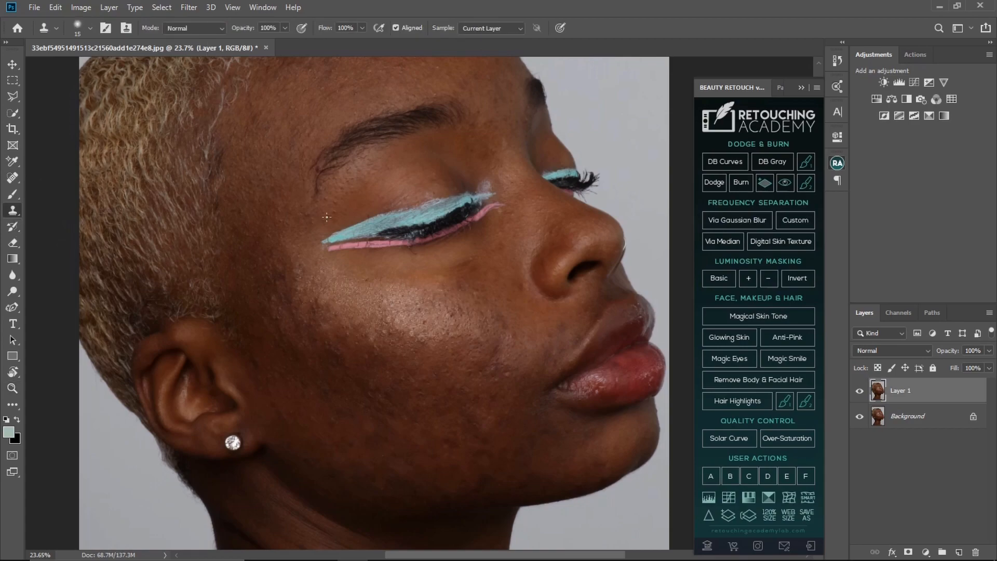
{"action": "left_click", "coordinate": [88, 29]}
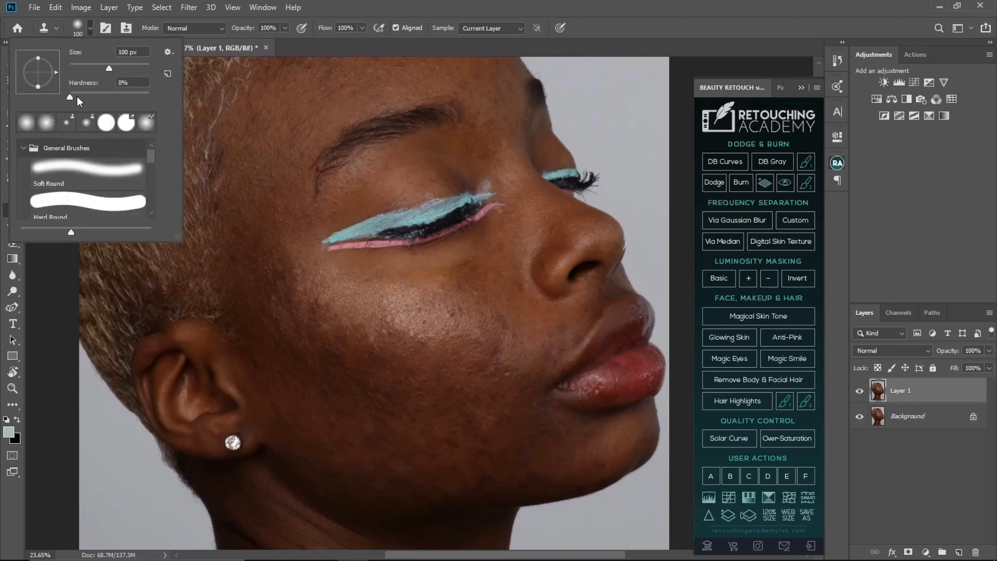
{"action": "left_click", "coordinate": [101, 166]}
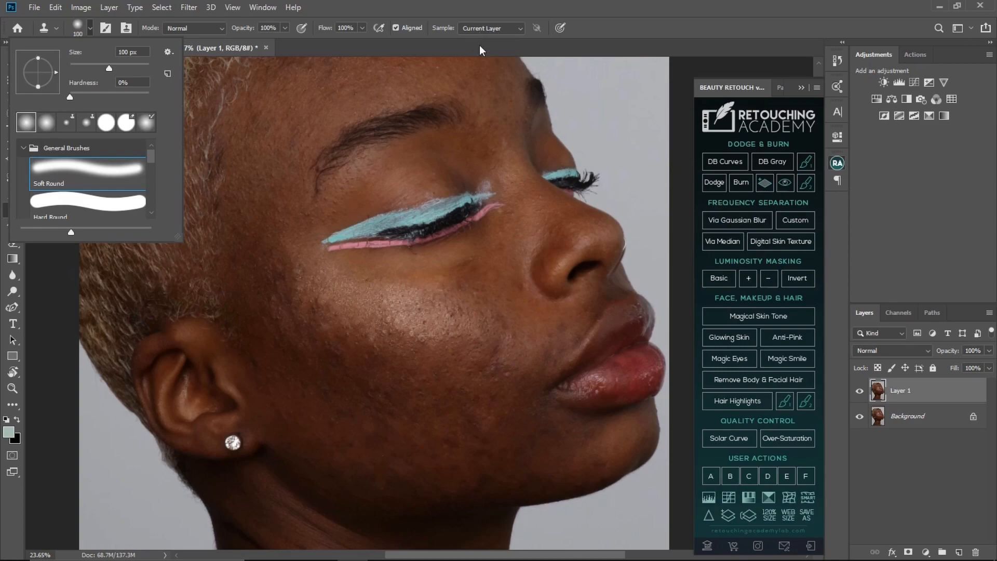
{"action": "left_click", "coordinate": [522, 25]}
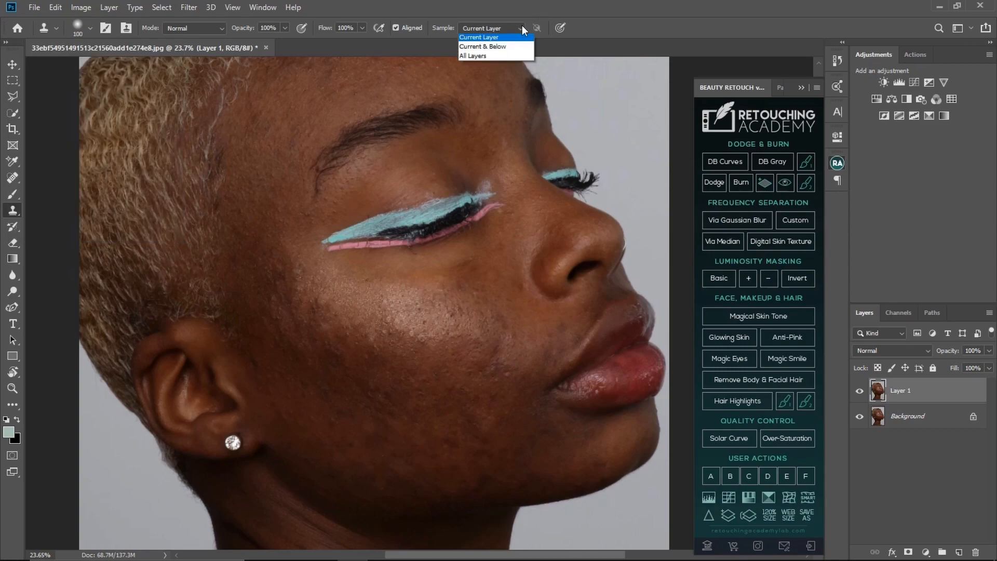
{"action": "left_click", "coordinate": [504, 48]}
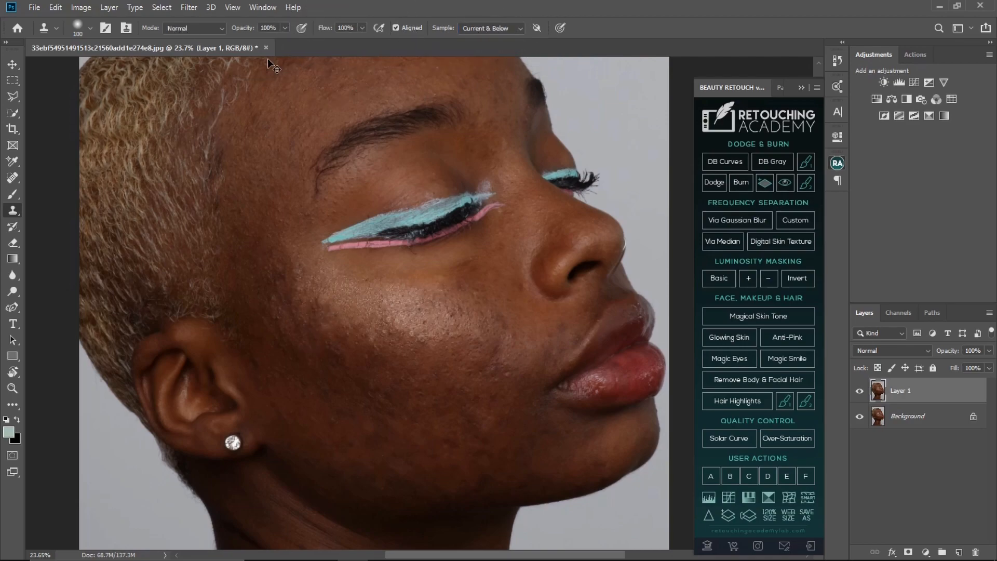
Reduce the Clone Stamp brush to 70 px or less and sample clean skin on the upper cheek below the eye.
{"action": "key", "text": "bracketleft"}
{"action": "key", "text": "bracketleft"}
{"action": "key", "text": "bracketleft"}
{"action": "key", "text": "ctrl+space"}
{"action": "mouse_move", "coordinate": [371, 282]}
{"action": "left_mouse_down"}
{"action": "mouse_move", "coordinate": [353, 295]}
{"action": "mouse_move", "coordinate": [375, 292]}
{"action": "left_mouse_up"}
{"action": "key", "text": "bracketleft"}
{"action": "key", "text": "bracketleft"}
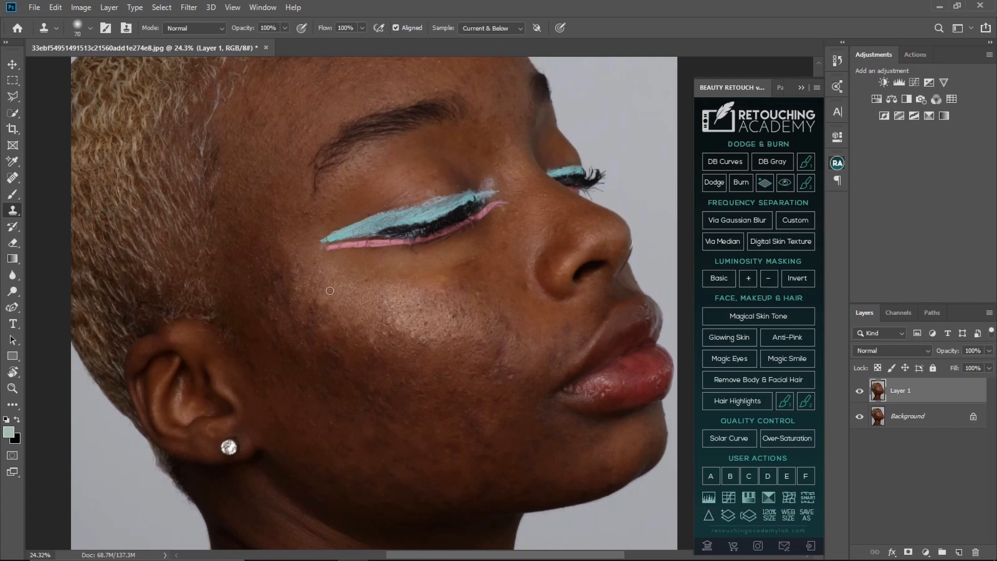
{"action": "left_click", "coordinate": [326, 299], "text": "alt"}
Clone nearby clean skin over the marks on the cheek between the nose and mouth with a 35 px brush.
{"action": "left_click_drag", "start_coordinate": [427, 370], "coordinate": [353, 314]}
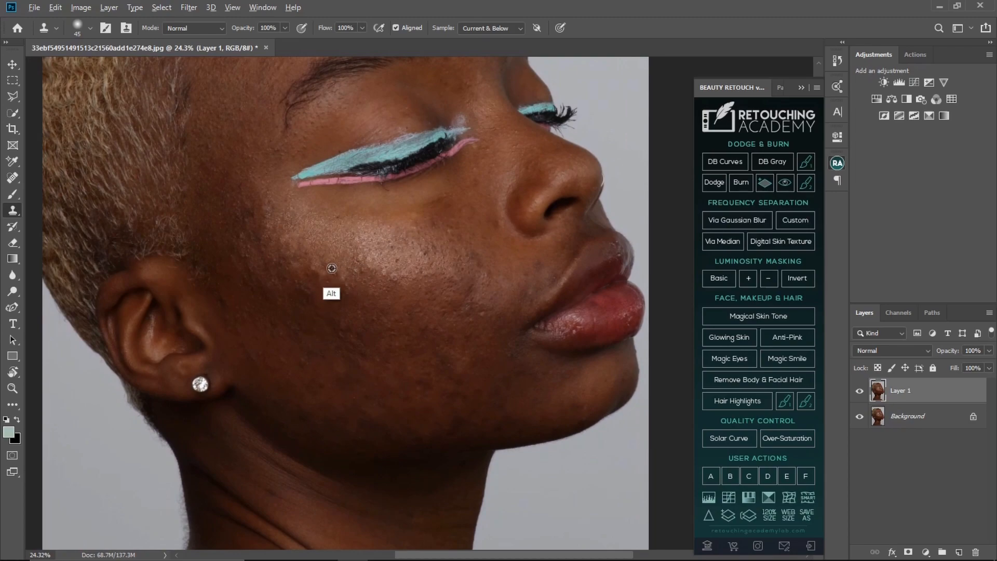
{"action": "left_click_drag", "start_coordinate": [440, 279], "coordinate": [462, 337]}
{"action": "left_click", "coordinate": [454, 309], "text": "alt"}
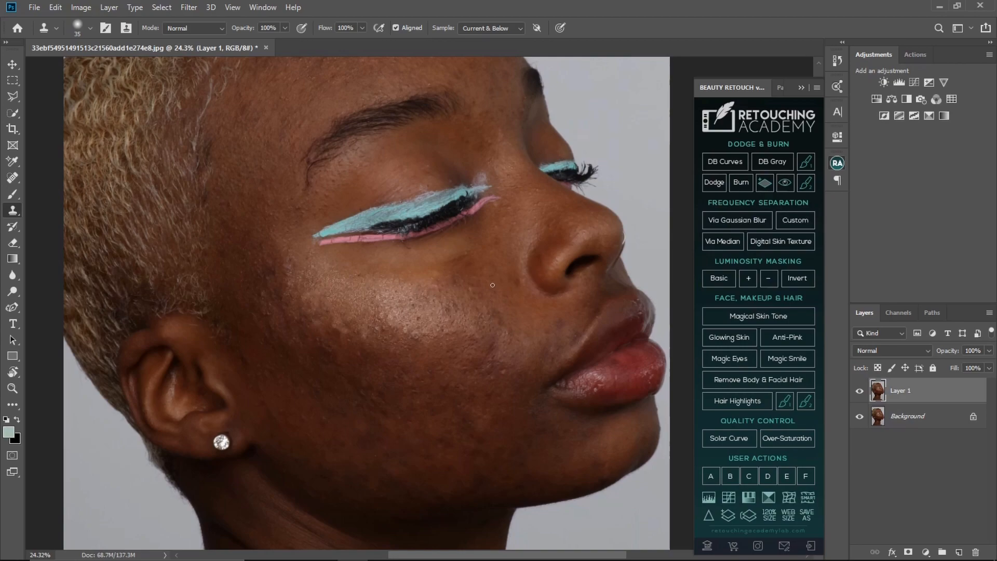
{"action": "left_click", "coordinate": [491, 293], "text": "alt"}
{"action": "left_click_drag", "start_coordinate": [511, 323], "coordinate": [474, 204]}
{"action": "left_click", "coordinate": [445, 257], "text": "alt"}
{"action": "mouse_move", "coordinate": [439, 241]}
{"action": "left_mouse_down"}
{"action": "mouse_move", "coordinate": [443, 248]}
{"action": "mouse_move", "coordinate": [453, 230]}
{"action": "left_mouse_up"}
{"action": "left_click", "coordinate": [441, 233], "text": "alt"}
{"action": "left_click", "coordinate": [453, 224]}
{"action": "left_click", "coordinate": [445, 233], "text": "alt"}
{"action": "left_click", "coordinate": [462, 242], "text": "alt"}
{"action": "left_click", "coordinate": [458, 241]}
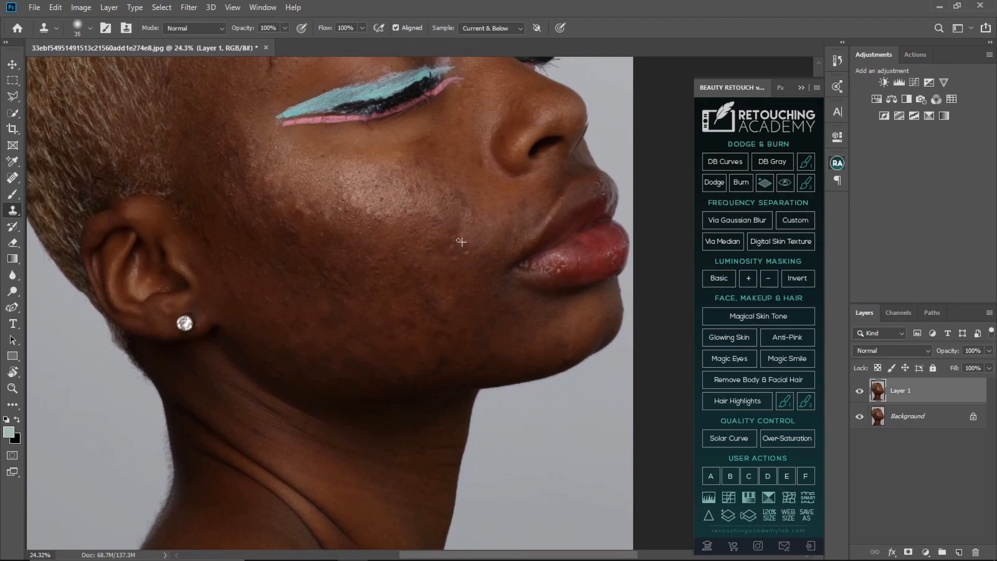
Clone nearby clean skin over the marks on the cheek beside the mouth and along the lower edge of the cheekbone highlight.
{"action": "left_click", "coordinate": [471, 237], "text": "alt"}
{"action": "left_click", "coordinate": [462, 245]}
{"action": "left_click", "coordinate": [477, 250], "text": "alt"}
{"action": "left_click_drag", "start_coordinate": [340, 264], "coordinate": [394, 337]}
{"action": "left_click", "coordinate": [355, 288], "text": "alt"}
{"action": "left_click", "coordinate": [352, 286]}
{"action": "left_click", "coordinate": [376, 309], "text": "alt"}
{"action": "left_click_drag", "start_coordinate": [372, 296], "coordinate": [384, 289]}
{"action": "mouse_move", "coordinate": [314, 246]}
{"action": "left_mouse_down"}
{"action": "mouse_move", "coordinate": [423, 338]}
{"action": "mouse_move", "coordinate": [383, 289]}
{"action": "left_mouse_up"}
{"action": "left_click", "coordinate": [472, 379], "text": "alt"}
{"action": "left_click", "coordinate": [459, 360], "text": "alt"}
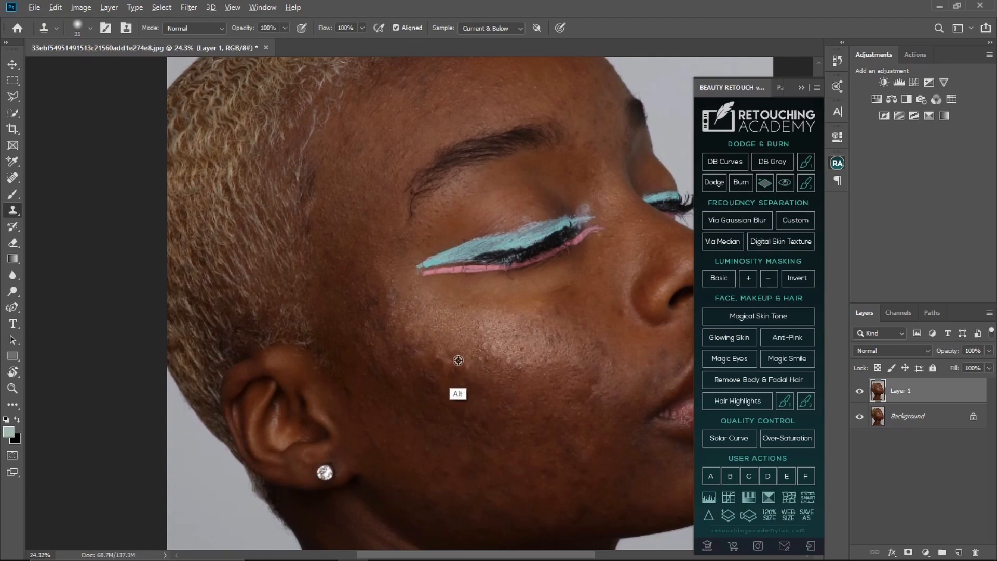
Clone clean skin over a small mark on the forehead above the eyebrow.
{"action": "left_click_drag", "start_coordinate": [388, 326], "coordinate": [457, 431]}
{"action": "left_click_drag", "start_coordinate": [507, 288], "coordinate": [443, 423]}
{"action": "left_click", "coordinate": [460, 316], "text": "alt"}
{"action": "left_click", "coordinate": [464, 312]}
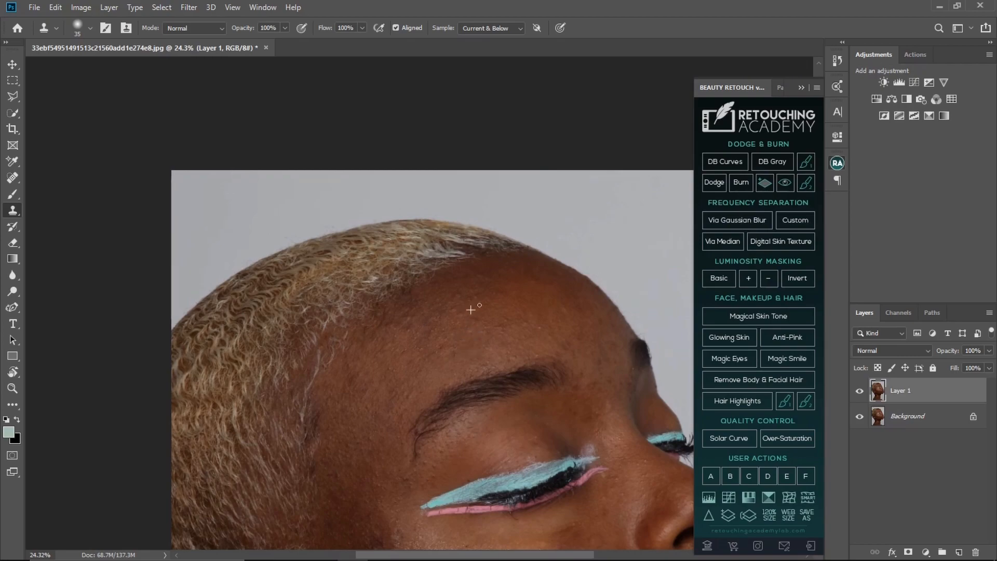
{"action": "left_click_drag", "start_coordinate": [520, 300], "coordinate": [389, 310]}
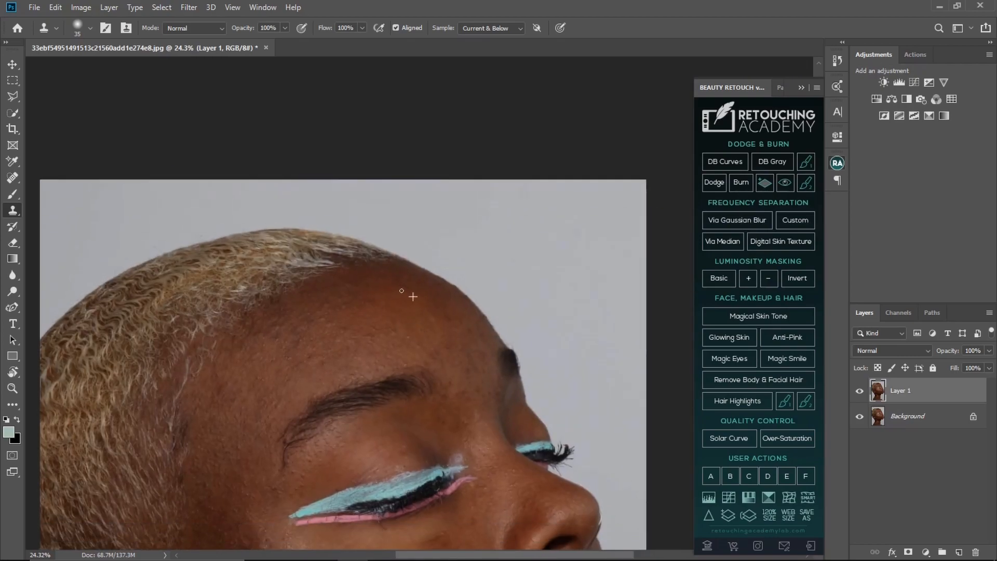
Clone nearby skin over the spot between the inner eye corner and the side of the nose.
{"action": "mouse_move", "coordinate": [469, 480]}
{"action": "left_mouse_down"}
{"action": "mouse_move", "coordinate": [474, 336]}
{"action": "mouse_move", "coordinate": [423, 247]}
{"action": "left_mouse_up"}
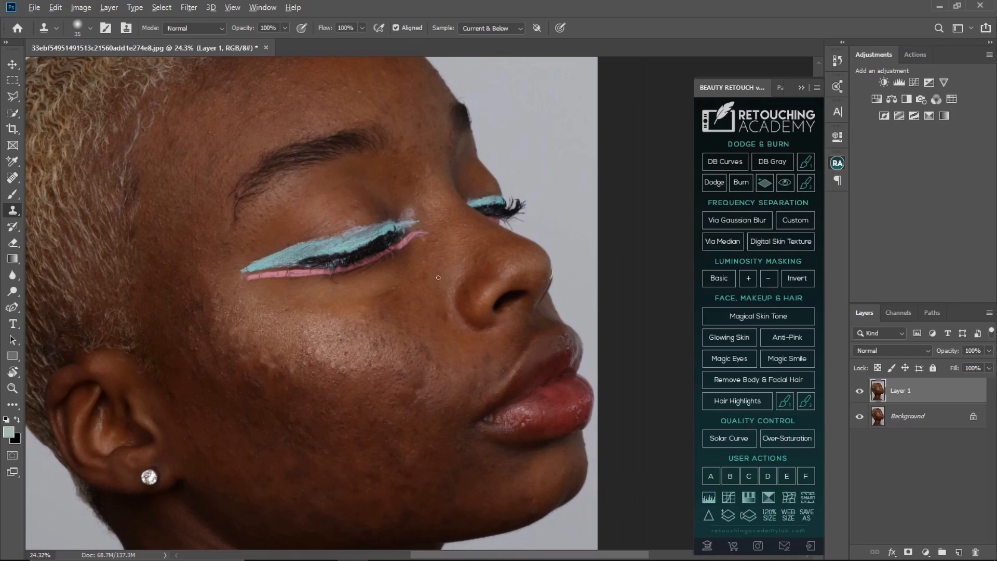
{"action": "left_click", "coordinate": [428, 265], "text": "alt"}
{"action": "left_click", "coordinate": [431, 269]}
{"action": "left_click", "coordinate": [436, 256], "text": "alt"}
Clone adjacent clean skin over the marks on the outer cheek in front of the ear.
{"action": "mouse_move", "coordinate": [339, 355]}
{"action": "left_mouse_down"}
{"action": "mouse_move", "coordinate": [437, 253]}
{"action": "mouse_move", "coordinate": [370, 198]}
{"action": "mouse_move", "coordinate": [416, 197]}
{"action": "mouse_move", "coordinate": [455, 167]}
{"action": "left_mouse_up"}
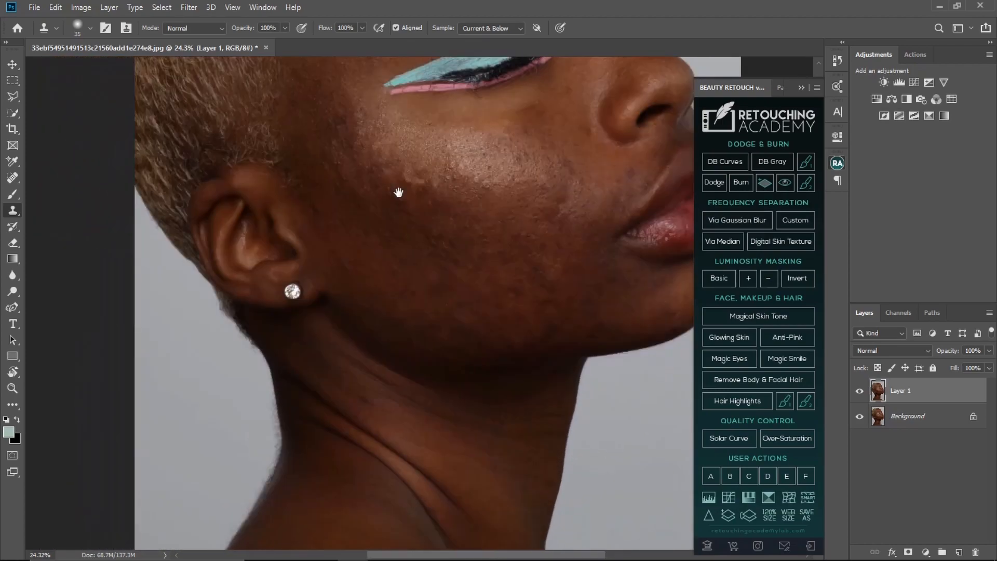
{"action": "left_click", "coordinate": [342, 169], "text": "alt"}
{"action": "left_click", "coordinate": [346, 172], "text": "alt"}
{"action": "left_click", "coordinate": [352, 178]}
{"action": "left_click", "coordinate": [333, 184], "text": "alt"}
{"action": "left_click", "coordinate": [343, 192], "text": "alt"}
{"action": "left_click", "coordinate": [341, 185]}
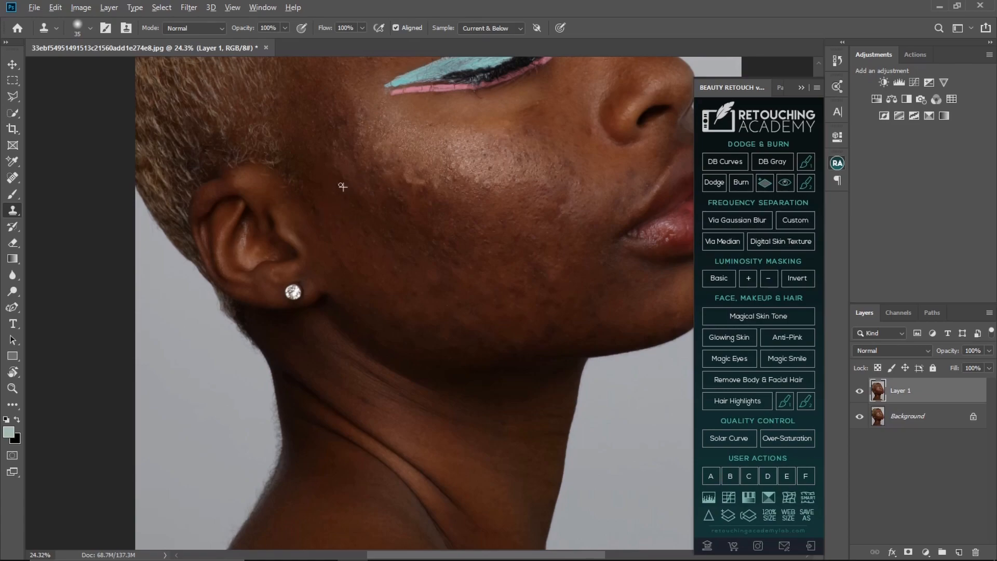
{"action": "left_click", "coordinate": [356, 209], "text": "alt"}
{"action": "left_click", "coordinate": [353, 203]}
Inspect the cheek and neck, and compare the whole portrait with the original by hiding and showing Layer 1.
{"action": "left_click_drag", "start_coordinate": [402, 241], "coordinate": [381, 151]}
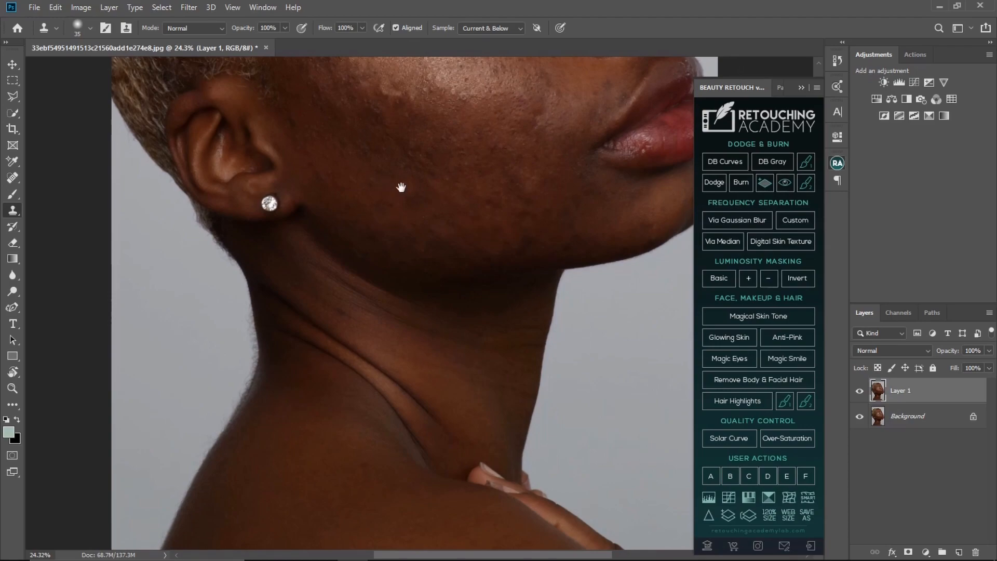
{"action": "left_click_drag", "start_coordinate": [400, 188], "coordinate": [386, 258]}
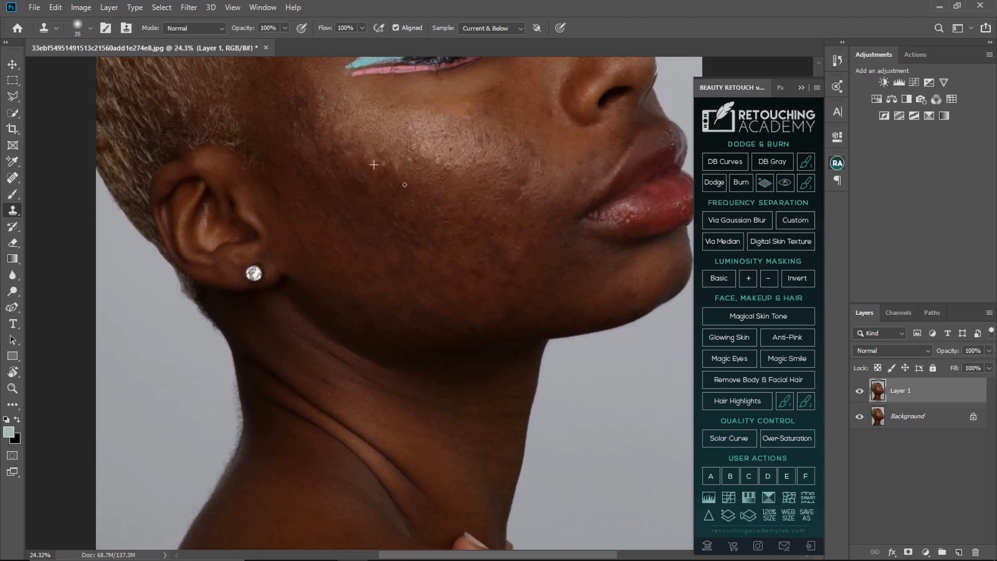
{"action": "mouse_move", "coordinate": [493, 218]}
{"action": "left_mouse_down"}
{"action": "mouse_move", "coordinate": [452, 232]}
{"action": "mouse_move", "coordinate": [417, 319]}
{"action": "mouse_move", "coordinate": [497, 289]}
{"action": "left_mouse_up"}
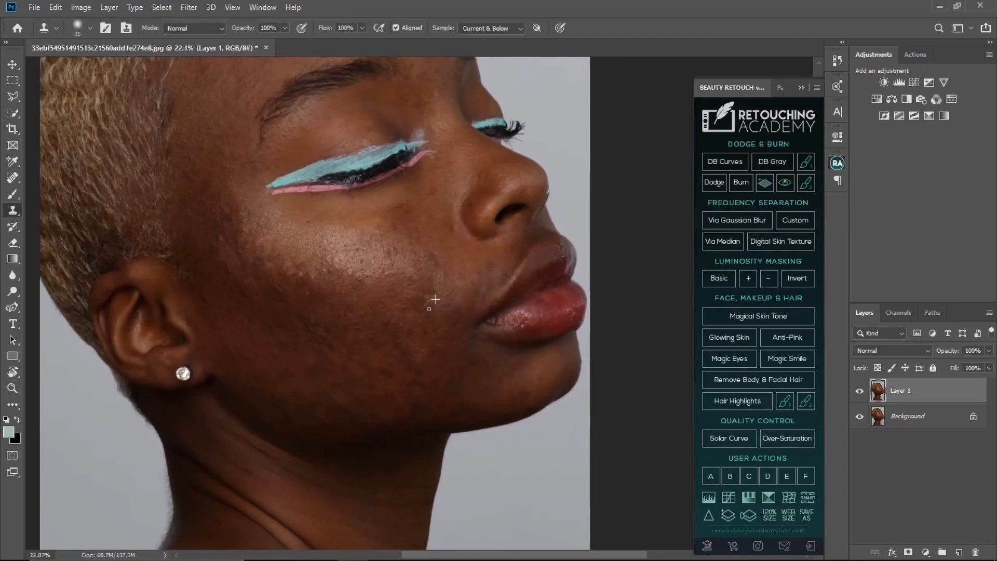
{"action": "key", "text": "ctrl+space"}
{"action": "left_click_drag", "start_coordinate": [443, 313], "coordinate": [371, 343]}
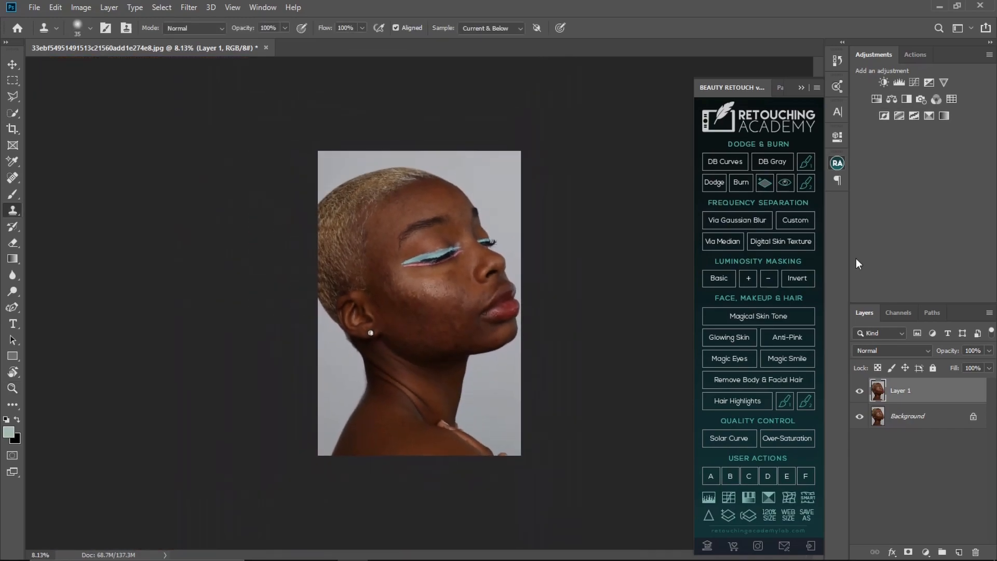
{"action": "left_click", "coordinate": [860, 392]}
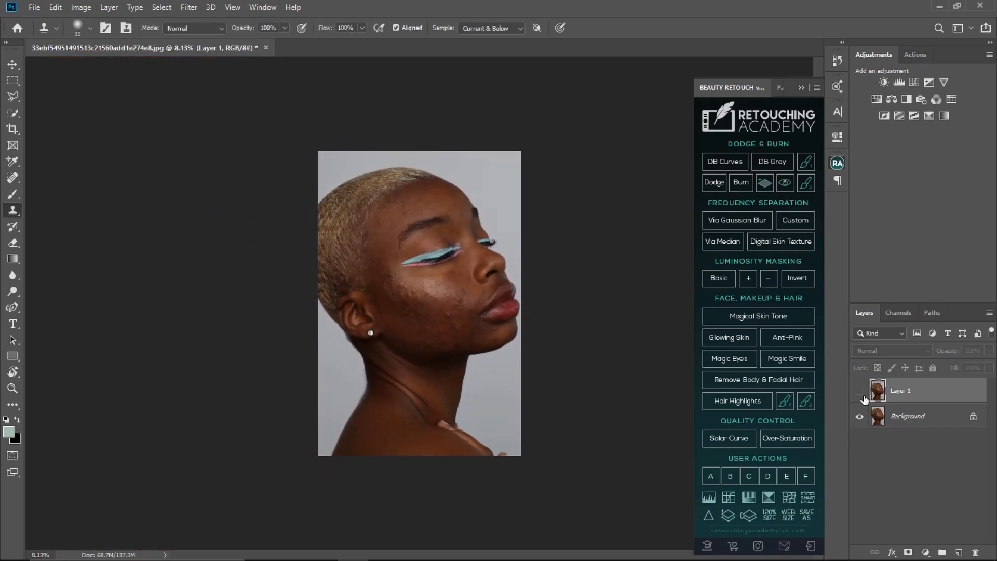
{"action": "left_click", "coordinate": [860, 392]}
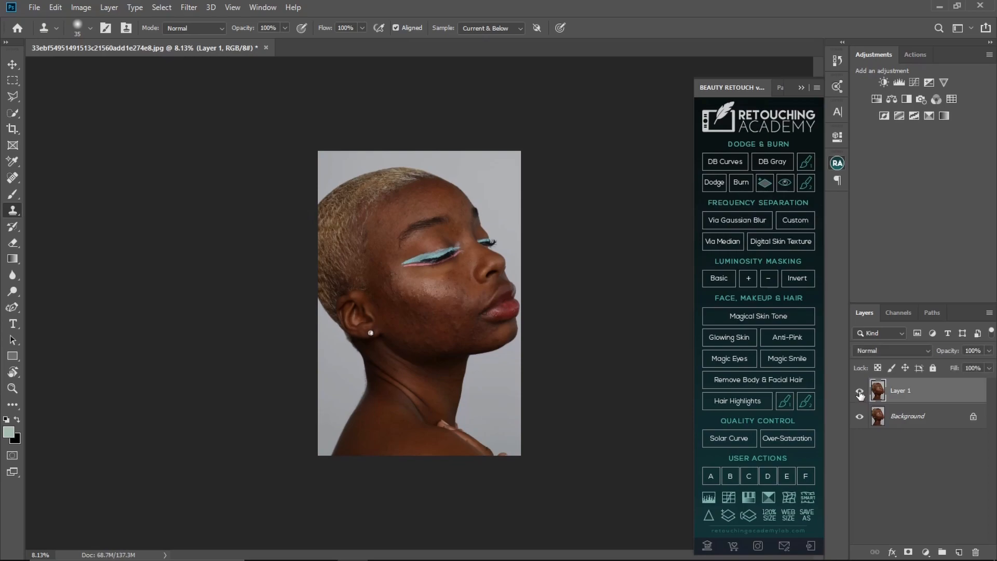
{"action": "left_click", "coordinate": [859, 392]}
{"action": "left_click", "coordinate": [863, 393]}
{"action": "scroll", "coordinate": [495, 364], "scroll_direction": "up", "scroll_amount": 3}
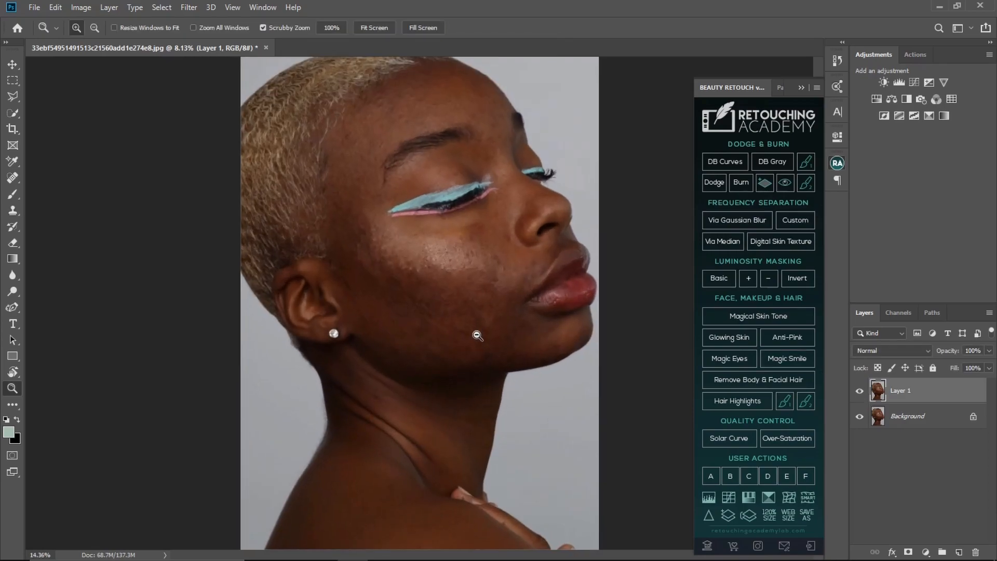
{"action": "key", "text": "ctrl+space"}
{"action": "mouse_move", "coordinate": [439, 354]}
{"action": "left_mouse_down"}
{"action": "mouse_move", "coordinate": [457, 347]}
{"action": "mouse_move", "coordinate": [437, 351]}
{"action": "left_mouse_up"}
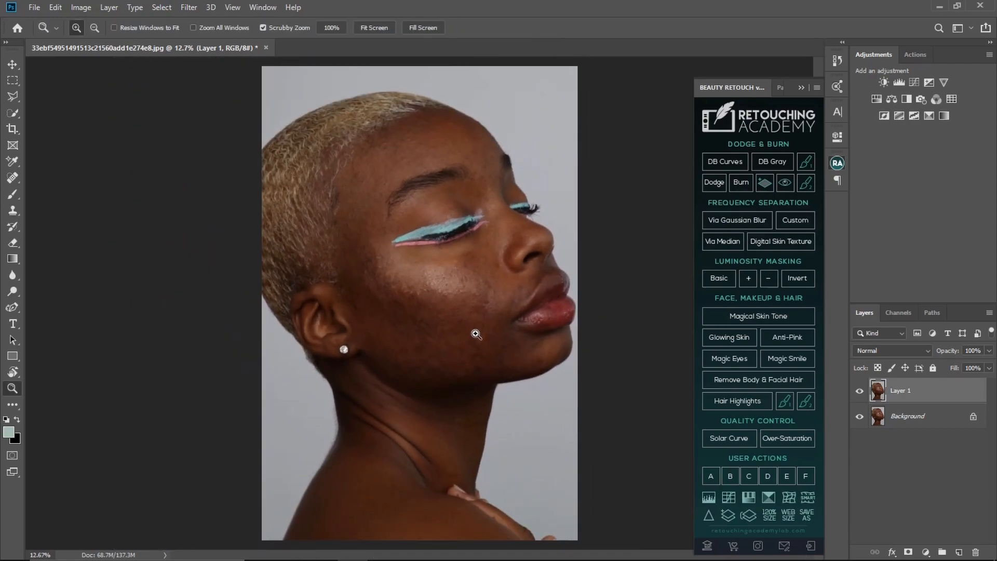
Create a frequency separation group via Gaussian Blur with a radius of 2.9 pixels.
{"action": "left_click", "coordinate": [699, 207]}
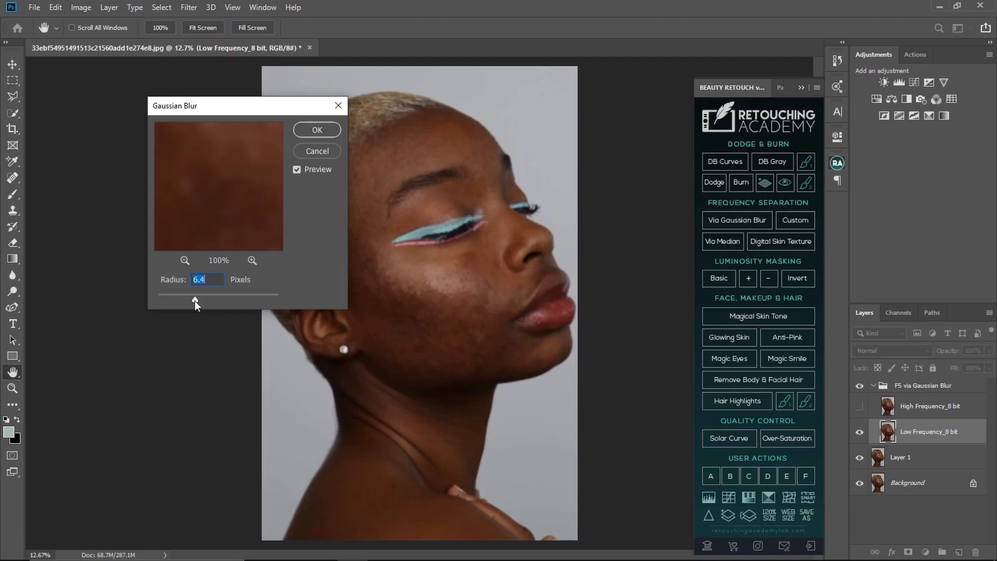
{"action": "left_click_drag", "start_coordinate": [199, 301], "coordinate": [203, 300]}
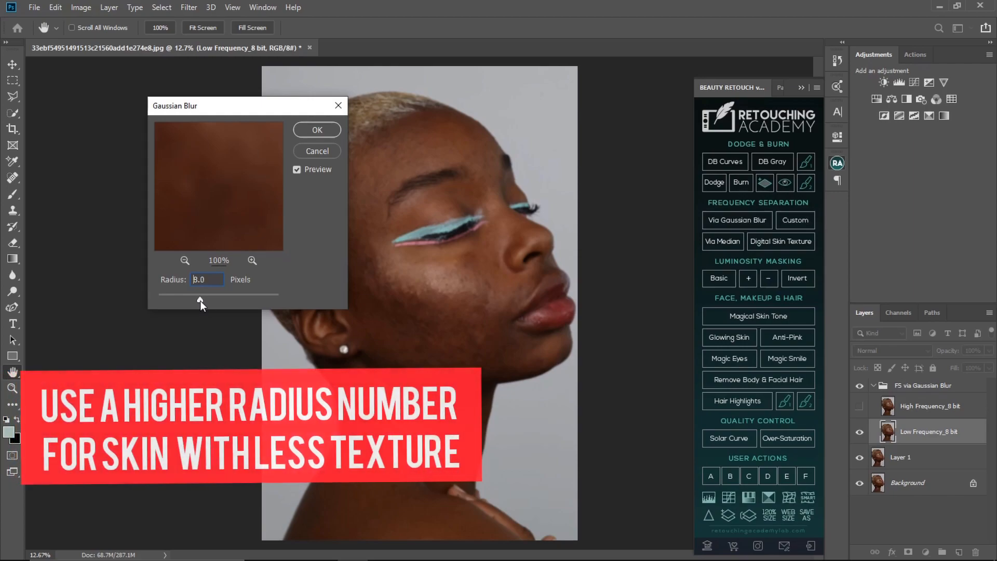
{"action": "left_click_drag", "start_coordinate": [201, 300], "coordinate": [200, 300]}
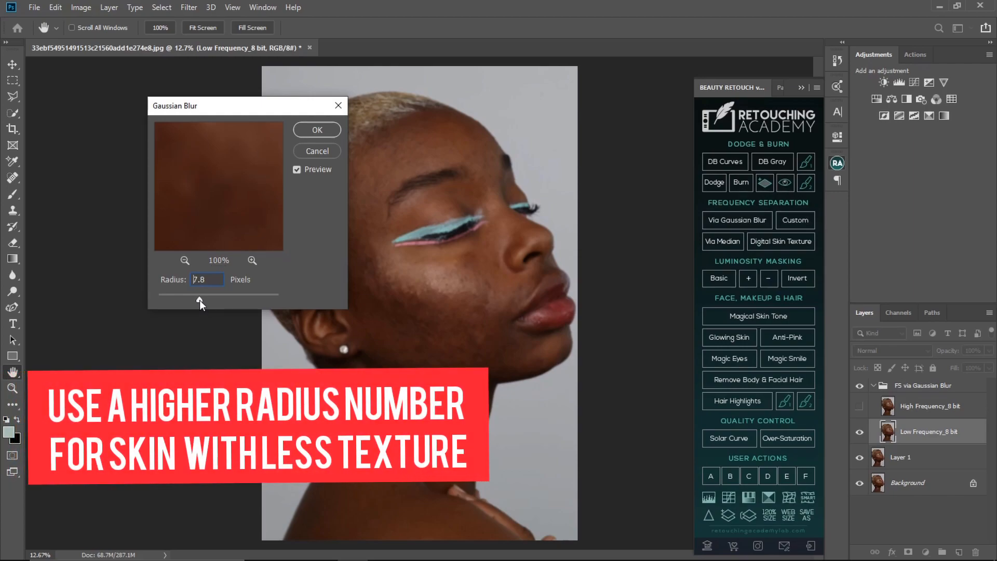
{"action": "left_click_drag", "start_coordinate": [198, 301], "coordinate": [198, 300]}
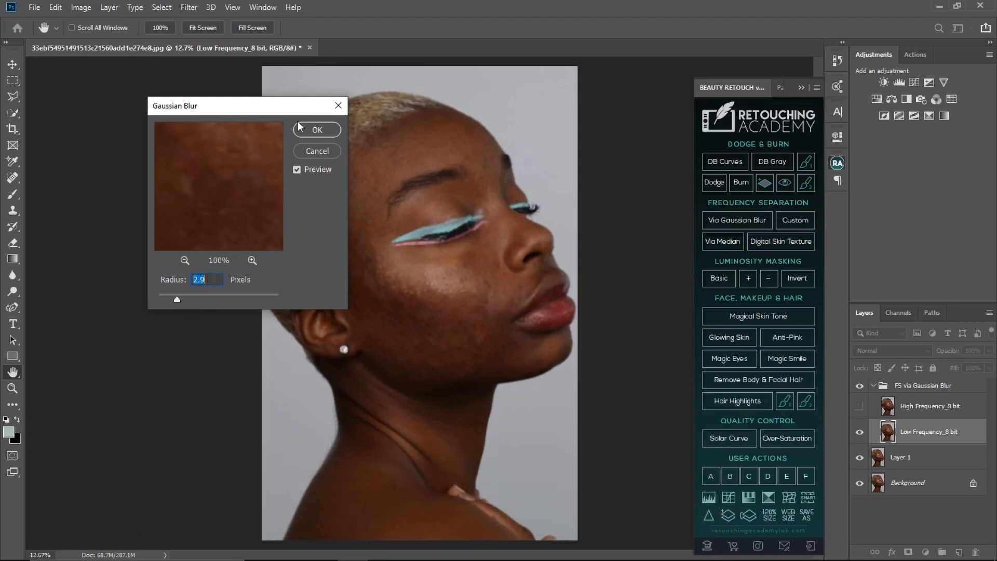
{"action": "left_click", "coordinate": [310, 130]}
{"action": "key", "text": "z"}
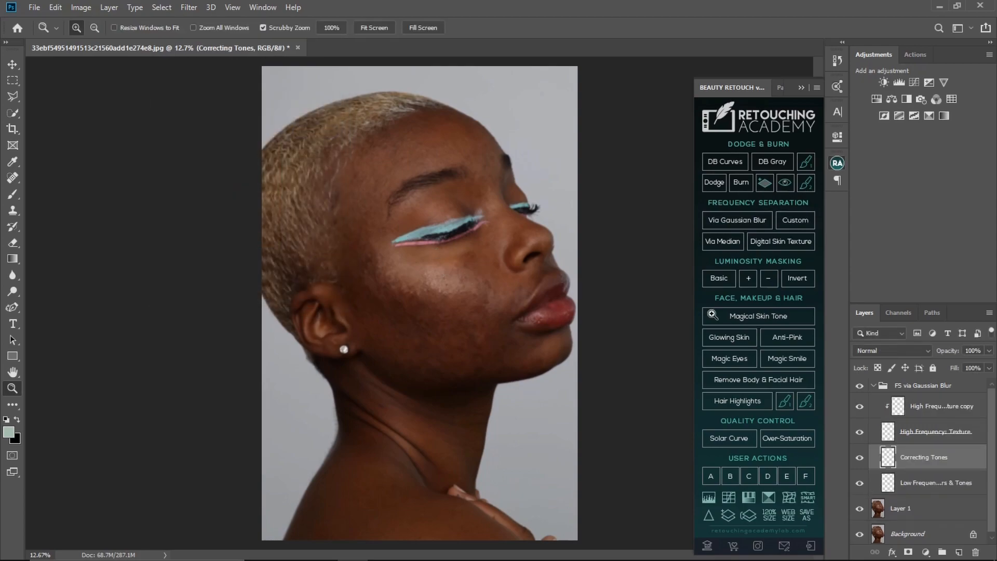
Hide the High Frequency: Texture layer and set up the Mixer Brush at 900 px for the Correcting Tones layer.
{"action": "left_click", "coordinate": [860, 432]}
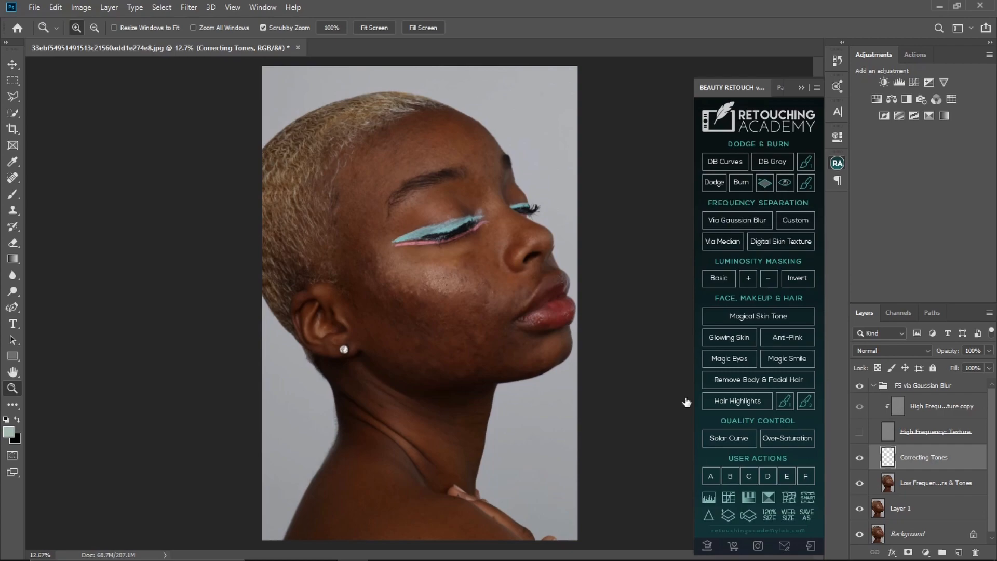
{"action": "key", "text": "b"}
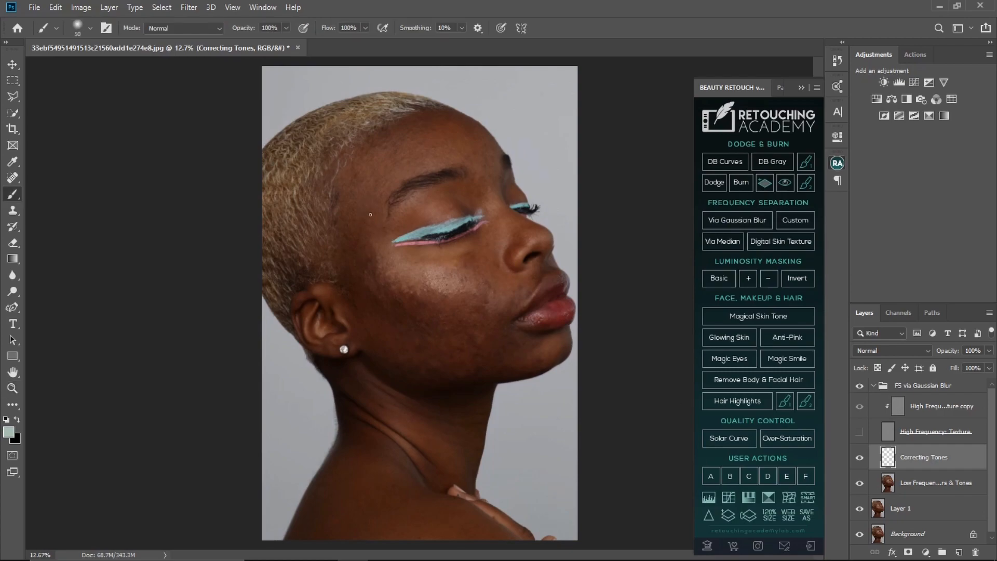
{"action": "key", "text": "bracketright"}
{"action": "key", "text": "bracketright"}
{"action": "key", "text": "bracketright"}
{"action": "key", "text": "bracketright"}
{"action": "key", "text": "bracketright"}
{"action": "right_click", "coordinate": [18, 198]}
{"action": "left_click", "coordinate": [68, 217]}
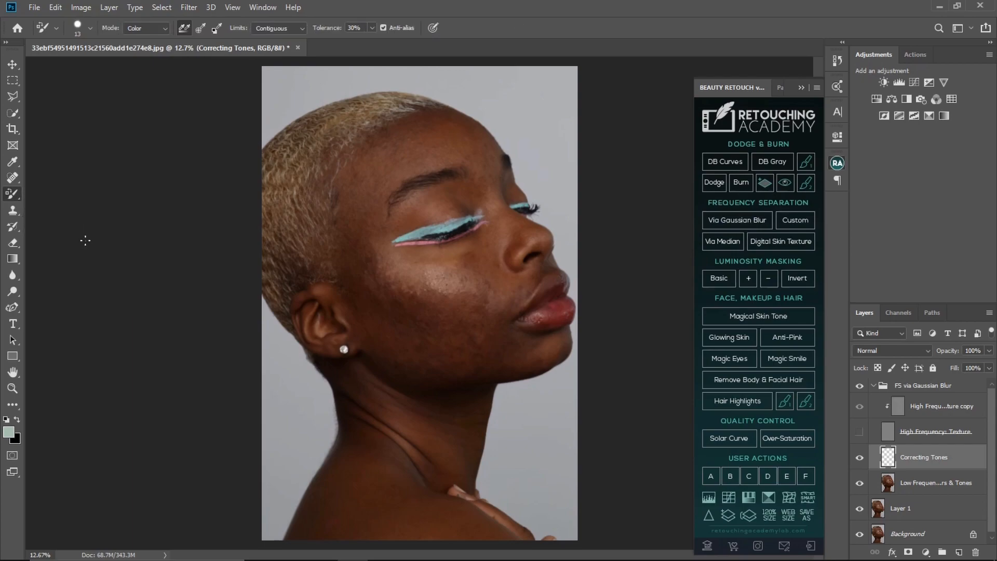
{"action": "right_click", "coordinate": [15, 195]}
{"action": "left_click", "coordinate": [64, 195]}
{"action": "right_click", "coordinate": [16, 195]}
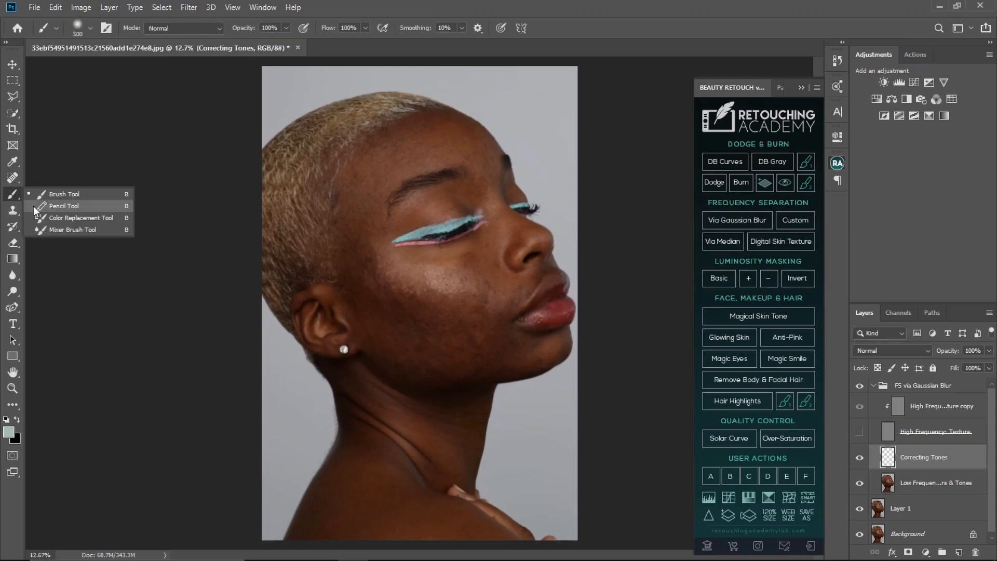
{"action": "left_click", "coordinate": [60, 226]}
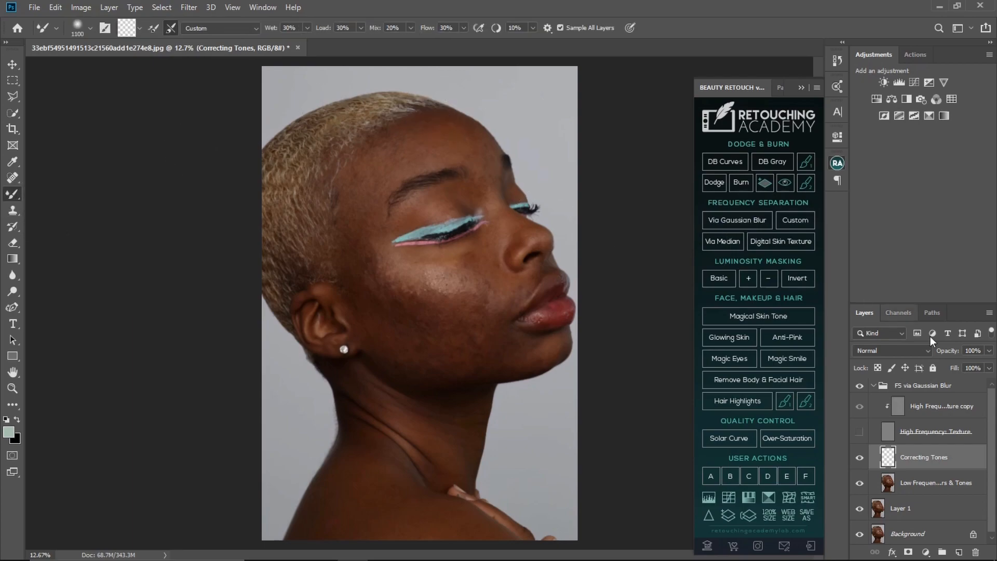
{"action": "key", "text": "bracketleft"}
{"action": "key", "text": "bracketleft"}
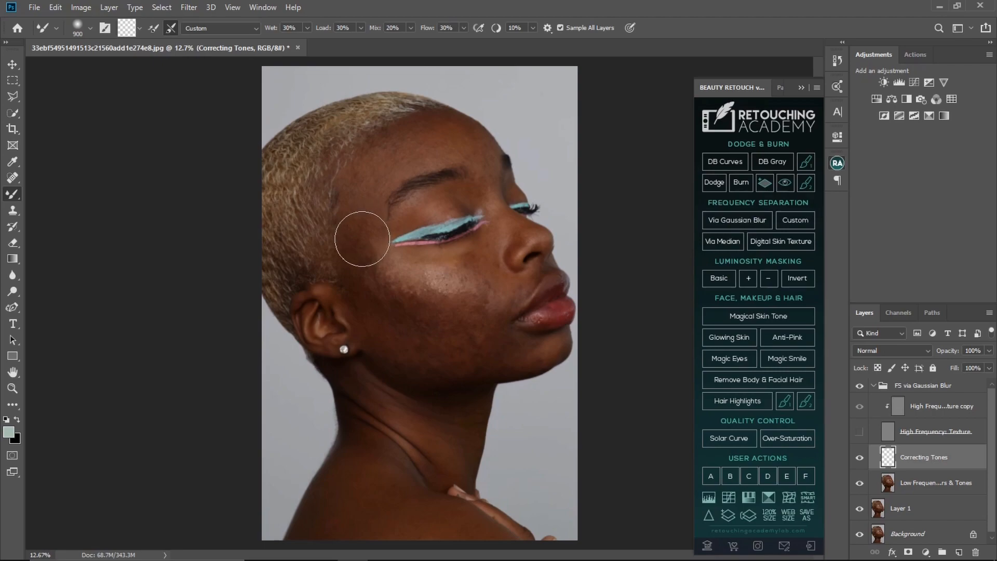
Blend the uneven tones across the cheek and jaw on the Correcting Tones layer, reducing the Mixer Brush to 700 px.
{"action": "key", "text": "bracketleft"}
{"action": "left_click_drag", "start_coordinate": [425, 337], "coordinate": [452, 333]}
{"action": "mouse_move", "coordinate": [483, 559]}
{"action": "mouse_move", "coordinate": [471, 364]}
{"action": "left_mouse_down"}
{"action": "mouse_move", "coordinate": [457, 361]}
{"action": "mouse_move", "coordinate": [472, 346]}
{"action": "mouse_move", "coordinate": [471, 324]}
{"action": "left_mouse_up"}
{"action": "key", "text": "bracketleft"}
{"action": "key", "text": "bracketleft"}
{"action": "key", "text": "bracketleft"}
{"action": "key", "text": "bracketright"}
{"action": "key", "text": "bracketright"}
{"action": "key", "text": "bracketright"}
{"action": "key", "text": "bracketleft"}
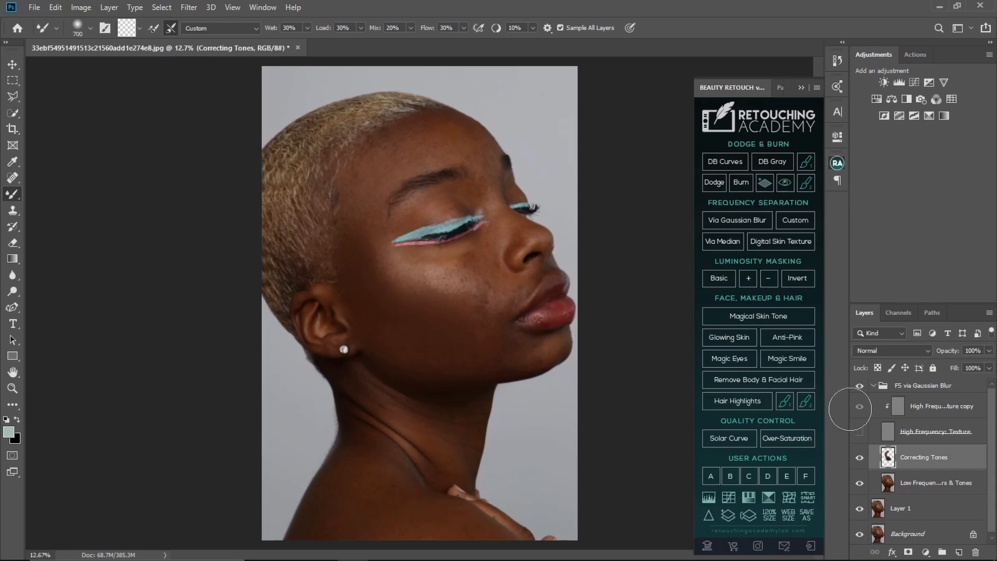
Show the High Frequency: Texture layer and smooth the cheek tones close up with the Mixer Brush.
{"action": "left_click", "coordinate": [861, 432]}
{"action": "key", "text": "z"}
{"action": "left_click_drag", "start_coordinate": [419, 353], "coordinate": [487, 334]}
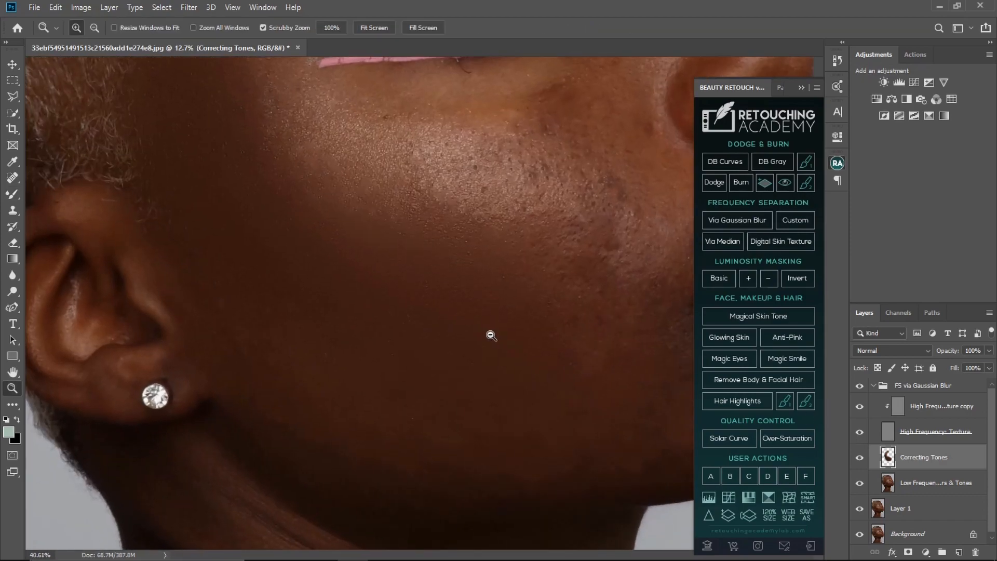
{"action": "key", "text": "b"}
{"action": "mouse_move", "coordinate": [466, 235]}
{"action": "left_mouse_down"}
{"action": "mouse_move", "coordinate": [463, 226]}
{"action": "mouse_move", "coordinate": [498, 238]}
{"action": "mouse_move", "coordinate": [448, 238]}
{"action": "mouse_move", "coordinate": [516, 240]}
{"action": "mouse_move", "coordinate": [453, 242]}
{"action": "mouse_move", "coordinate": [447, 258]}
{"action": "mouse_move", "coordinate": [447, 215]}
{"action": "mouse_move", "coordinate": [468, 251]}
{"action": "mouse_move", "coordinate": [487, 241]}
{"action": "left_mouse_up"}
{"action": "key", "text": "z"}
{"action": "key", "text": "b"}
{"action": "key", "text": "z"}
{"action": "key", "text": "b"}
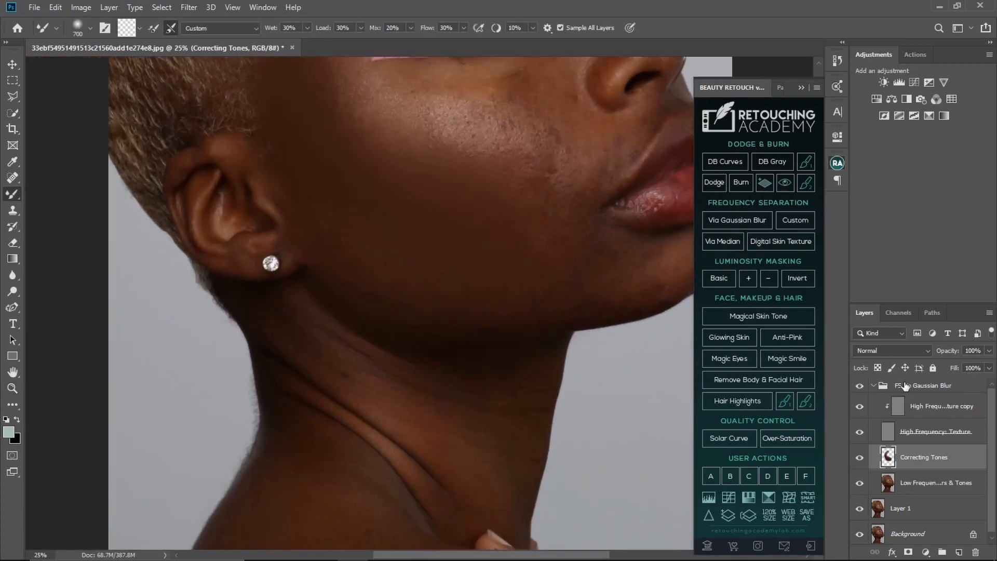
Delete the FS via Gaussian Blur group with all its layers.
{"action": "left_click", "coordinate": [922, 387]}
{"action": "key", "text": "Delete"}
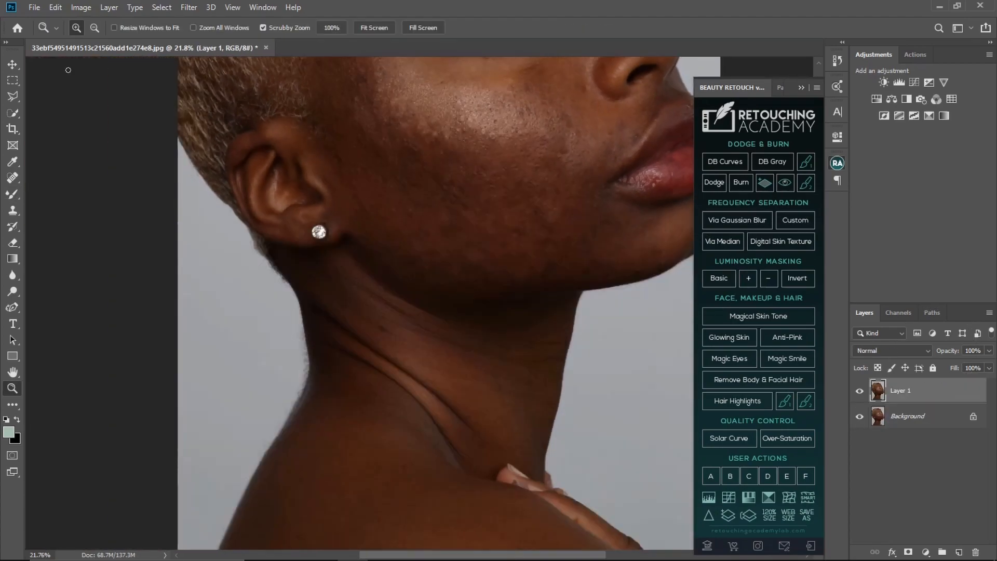
Inspect the skin texture on Layer 1 and create a frequency separation group via Gaussian Blur with an 8.4 pixel radius.
{"action": "left_click_drag", "start_coordinate": [492, 202], "coordinate": [507, 327]}
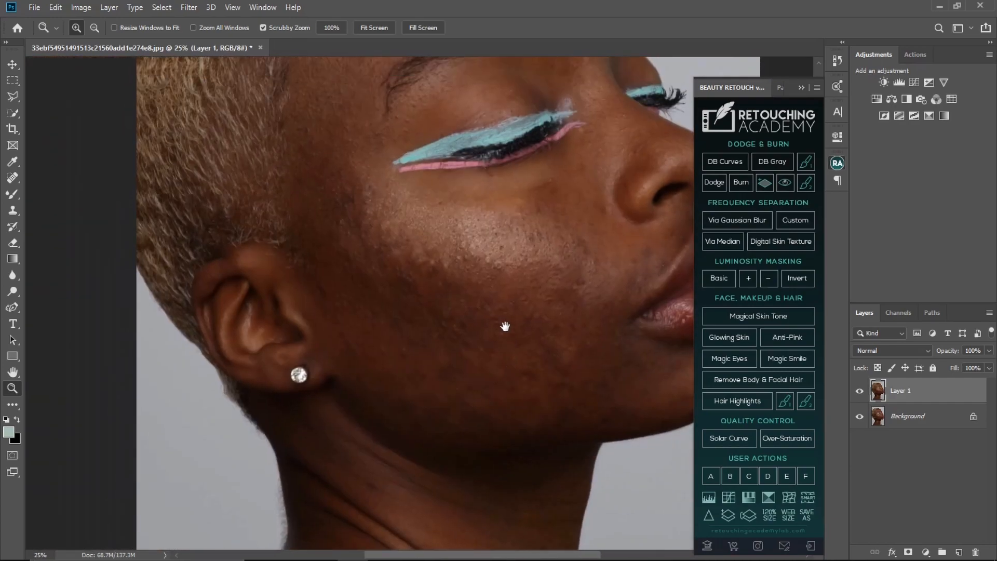
{"action": "left_click_drag", "start_coordinate": [534, 269], "coordinate": [521, 322]}
{"action": "left_click_drag", "start_coordinate": [429, 249], "coordinate": [470, 258]}
{"action": "left_click_drag", "start_coordinate": [630, 334], "coordinate": [450, 364]}
{"action": "left_click_drag", "start_coordinate": [536, 399], "coordinate": [532, 314]}
{"action": "left_click_drag", "start_coordinate": [521, 371], "coordinate": [432, 340]}
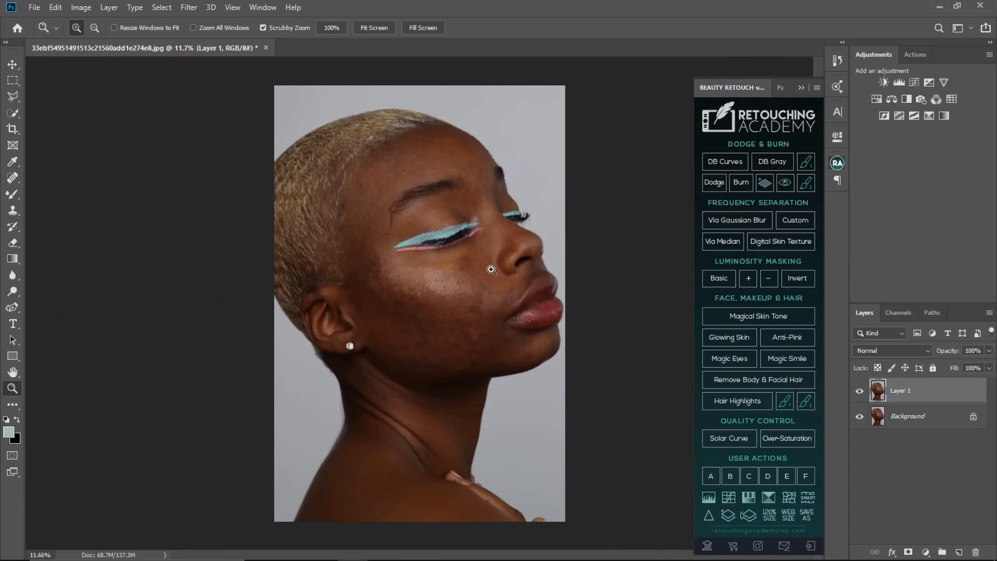
{"action": "left_click", "coordinate": [737, 219]}
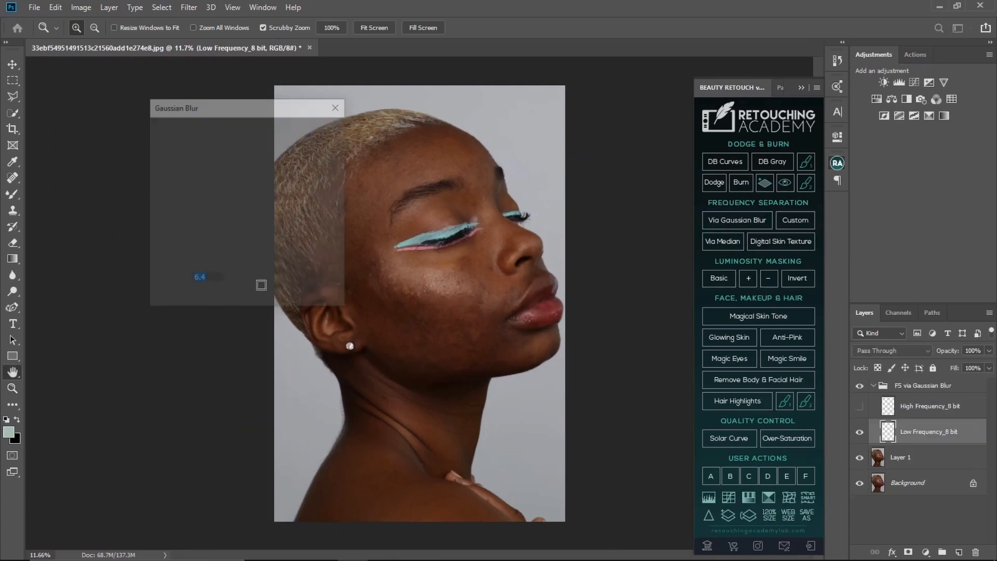
{"action": "left_click_drag", "start_coordinate": [197, 299], "coordinate": [197, 300]}
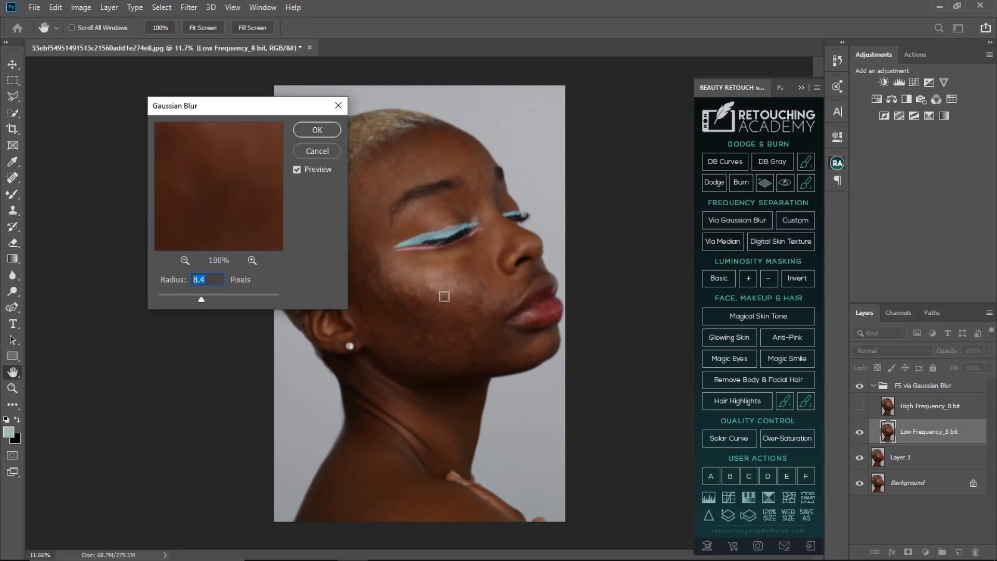
{"action": "left_click", "coordinate": [318, 135]}
{"action": "key", "text": "z"}
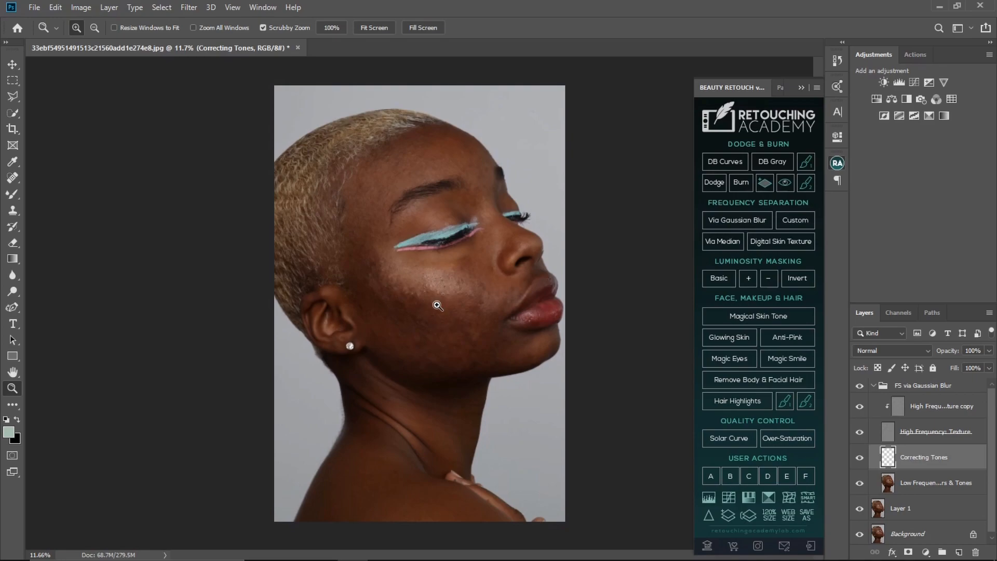
{"action": "left_click_drag", "start_coordinate": [440, 296], "coordinate": [464, 281]}
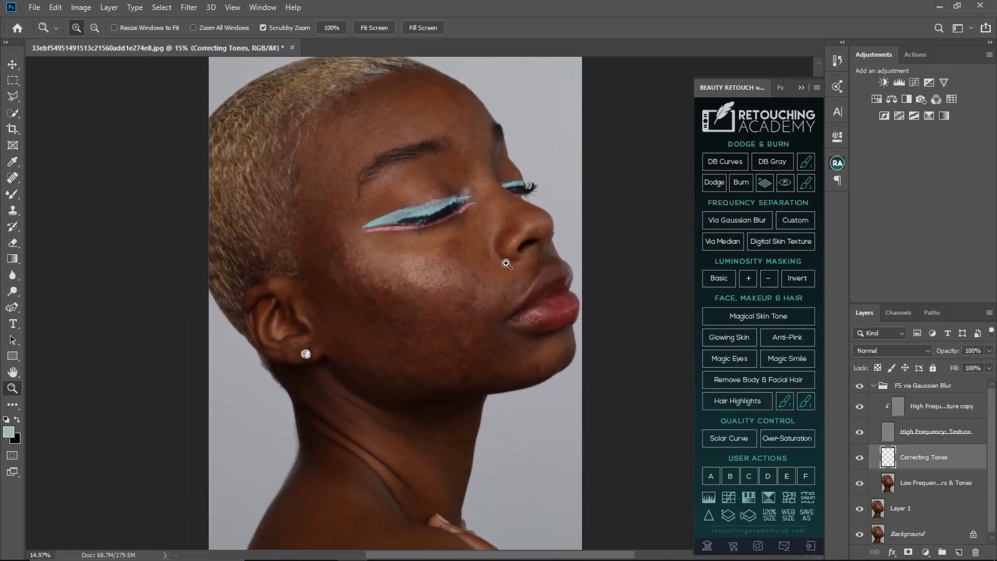
Hide the High Frequency: Texture layer and activate the Mixer Brush on the Correcting Tones layer.
{"action": "left_click_drag", "start_coordinate": [446, 322], "coordinate": [469, 320]}
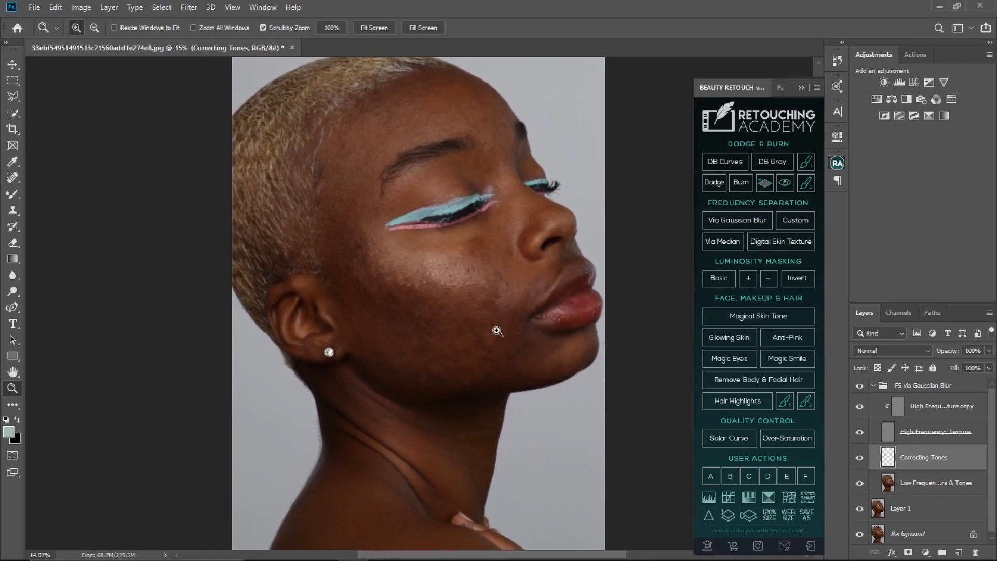
{"action": "left_click", "coordinate": [859, 432]}
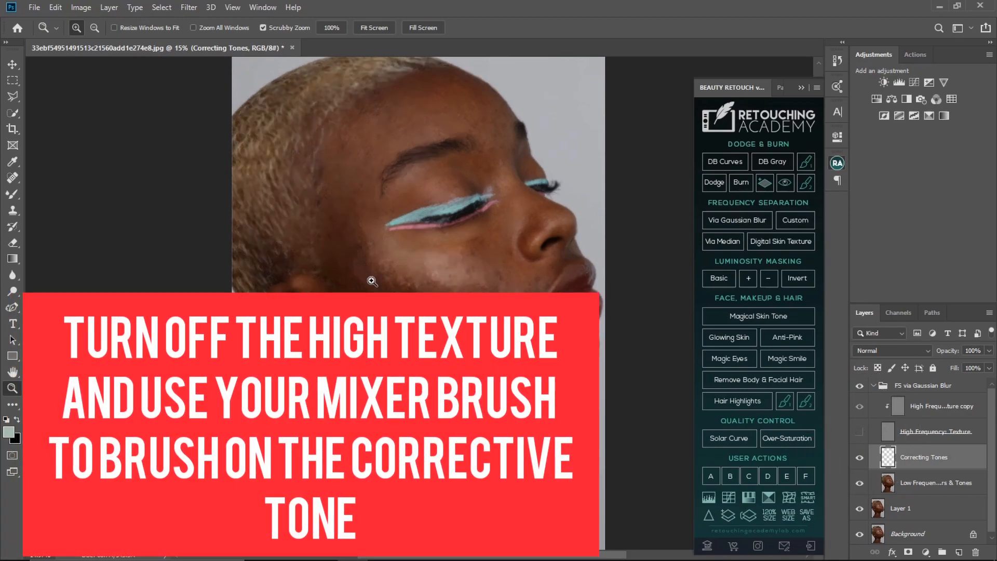
{"action": "left_click_drag", "start_coordinate": [422, 272], "coordinate": [406, 272]}
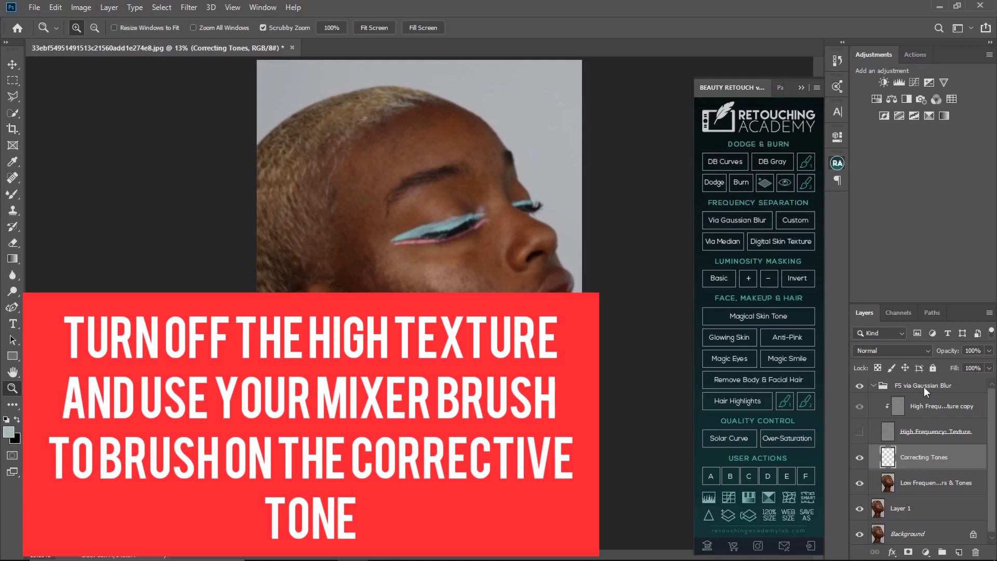
{"action": "left_click", "coordinate": [873, 389]}
{"action": "left_click", "coordinate": [874, 388]}
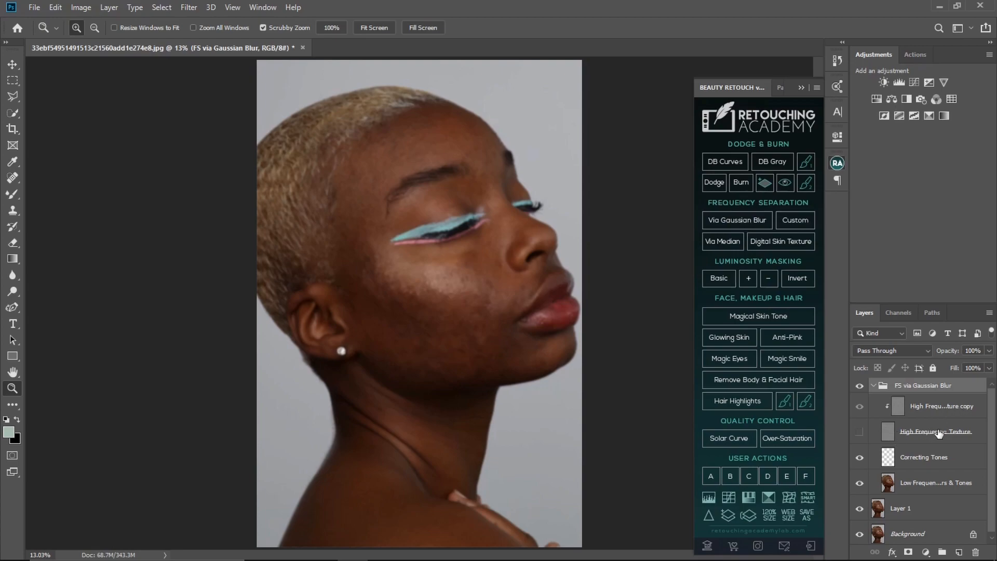
{"action": "left_click", "coordinate": [894, 462]}
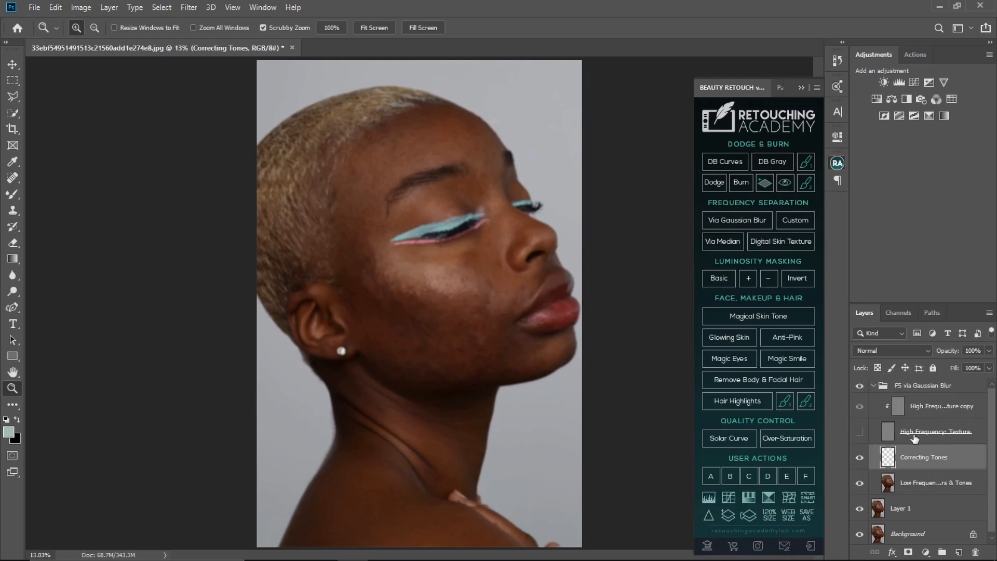
{"action": "left_click", "coordinate": [859, 432]}
{"action": "left_click", "coordinate": [13, 194]}
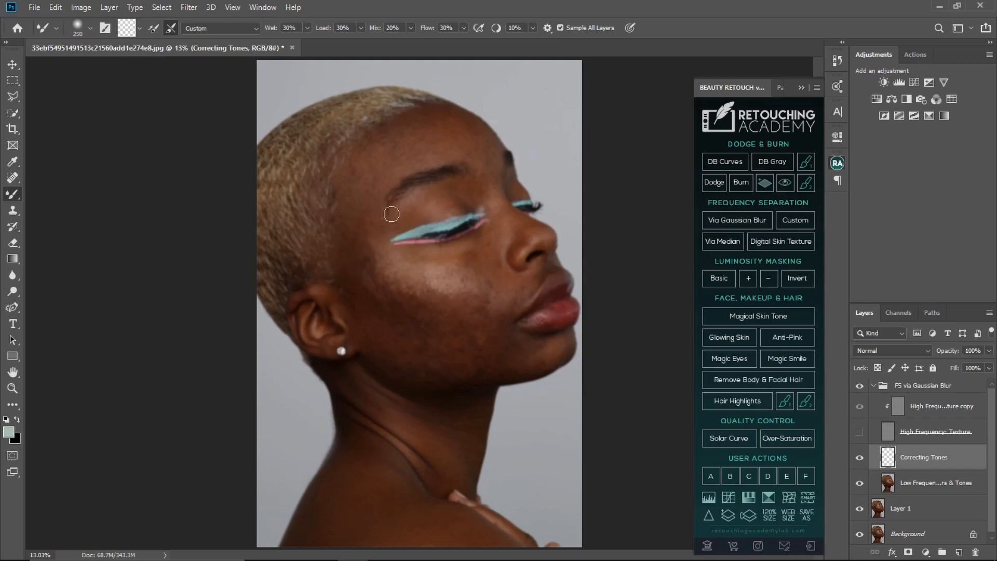
{"action": "key", "text": "ctrl+space"}
{"action": "mouse_move", "coordinate": [390, 189]}
{"action": "left_mouse_down"}
{"action": "mouse_move", "coordinate": [409, 194]}
{"action": "mouse_move", "coordinate": [394, 193]}
{"action": "left_mouse_up"}
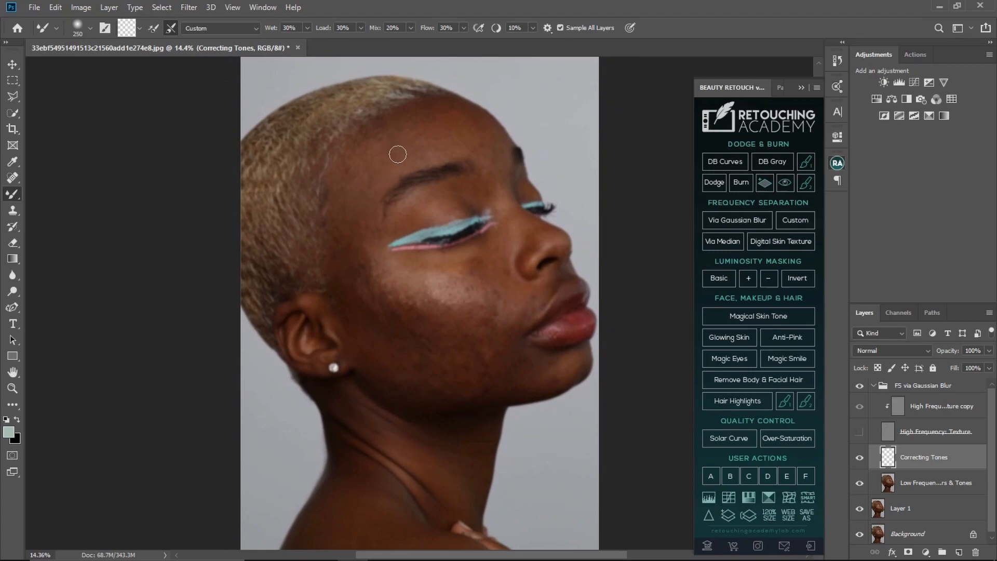
Blend the skin tones from the temple across the cheek with a progressively larger Mixer Brush.
{"action": "key", "text": "bracketright"}
{"action": "key", "text": "bracketright"}
{"action": "key", "text": "bracketright"}
{"action": "key", "text": "bracketright"}
{"action": "key", "text": "bracketleft"}
{"action": "left_click_drag", "start_coordinate": [371, 292], "coordinate": [389, 325]}
{"action": "key", "text": "bracketright"}
{"action": "key", "text": "bracketright"}
{"action": "key", "text": "bracketright"}
{"action": "mouse_move", "coordinate": [404, 302]}
{"action": "left_mouse_down"}
{"action": "mouse_move", "coordinate": [418, 286]}
{"action": "mouse_move", "coordinate": [446, 284]}
{"action": "mouse_move", "coordinate": [446, 302]}
{"action": "mouse_move", "coordinate": [456, 297]}
{"action": "mouse_move", "coordinate": [383, 301]}
{"action": "mouse_move", "coordinate": [452, 270]}
{"action": "mouse_move", "coordinate": [429, 264]}
{"action": "mouse_move", "coordinate": [449, 267]}
{"action": "left_mouse_up"}
Enlarge the Mixer Brush to 900 px and smooth the highlight beneath the eye.
{"action": "key", "text": "bracketright"}
{"action": "key", "text": "bracketright"}
{"action": "key", "text": "bracketright"}
{"action": "key", "text": "bracketright"}
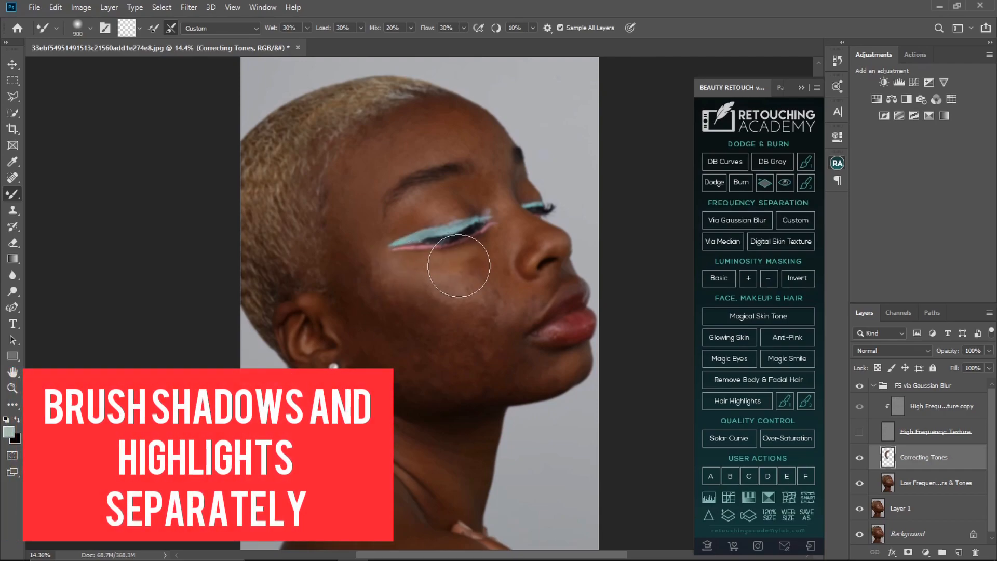
{"action": "mouse_move", "coordinate": [455, 259]}
{"action": "left_mouse_down"}
{"action": "mouse_move", "coordinate": [422, 245]}
{"action": "mouse_move", "coordinate": [414, 271]}
{"action": "left_mouse_up"}
{"action": "key", "text": "bracketleft"}
{"action": "key", "text": "bracketleft"}
{"action": "key", "text": "bracketleft"}
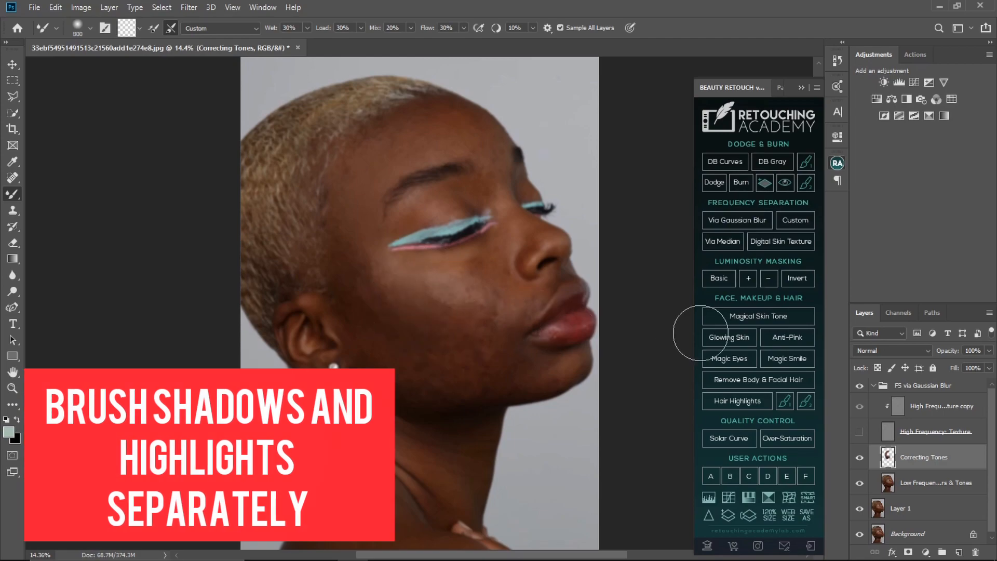
{"action": "key", "text": "bracketright"}
{"action": "key", "text": "bracketright"}
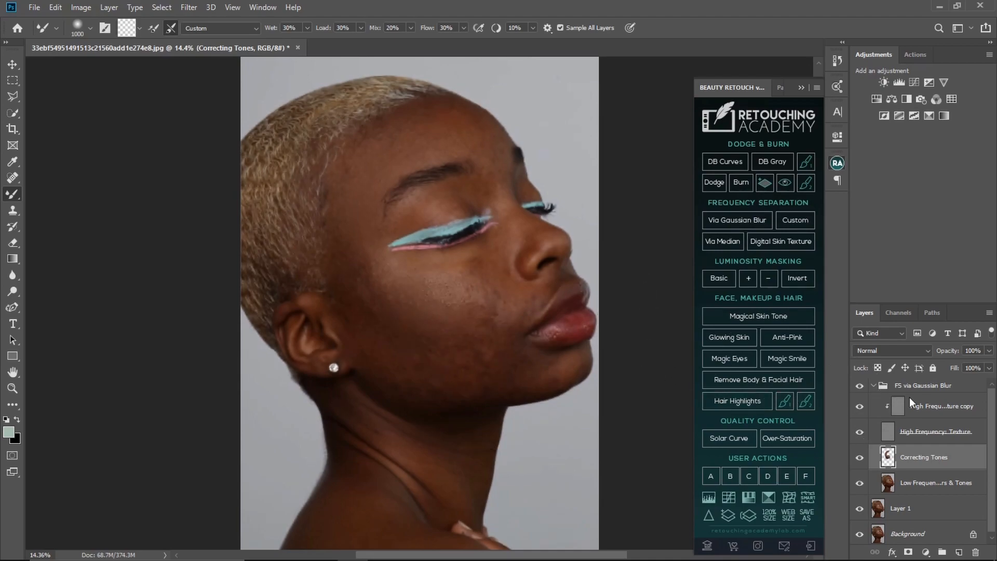
Compare the cheek close up with and without the FS via Gaussian Blur group.
{"action": "left_click", "coordinate": [860, 386]}
{"action": "left_click", "coordinate": [861, 387]}
{"action": "key", "text": "ctrl+space"}
{"action": "left_click_drag", "start_coordinate": [432, 312], "coordinate": [474, 327]}
{"action": "left_click", "coordinate": [860, 387]}
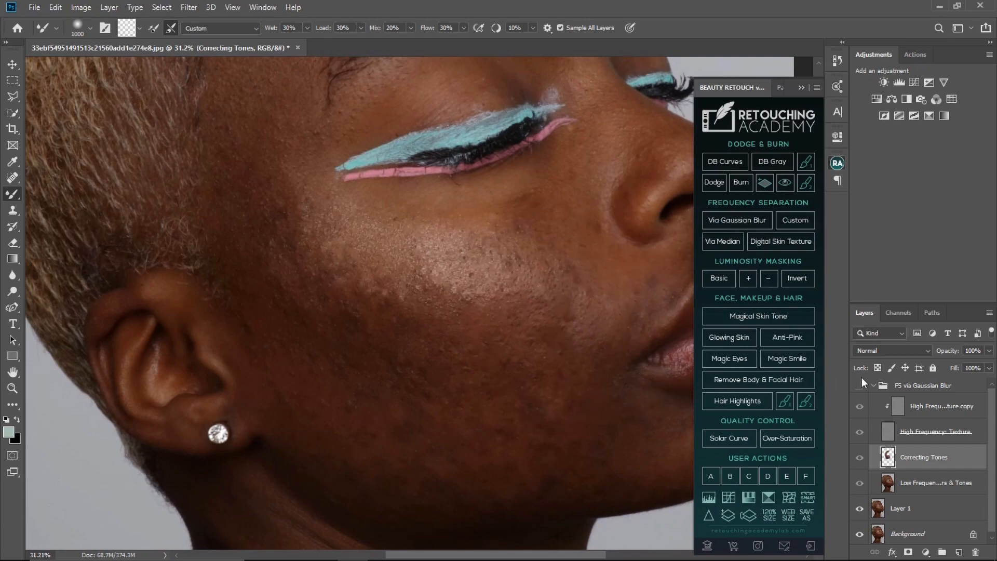
{"action": "left_click", "coordinate": [861, 386]}
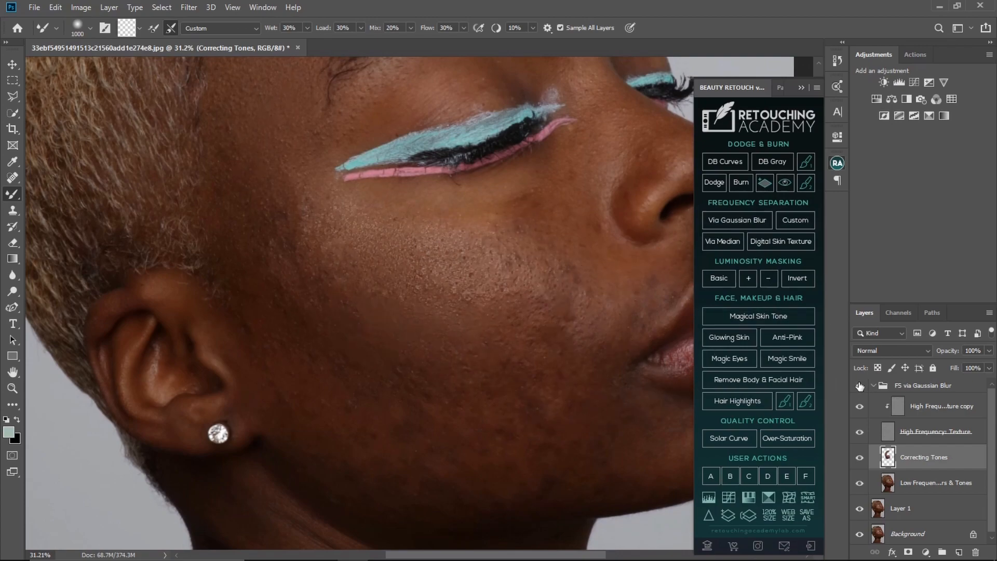
{"action": "left_click", "coordinate": [860, 386]}
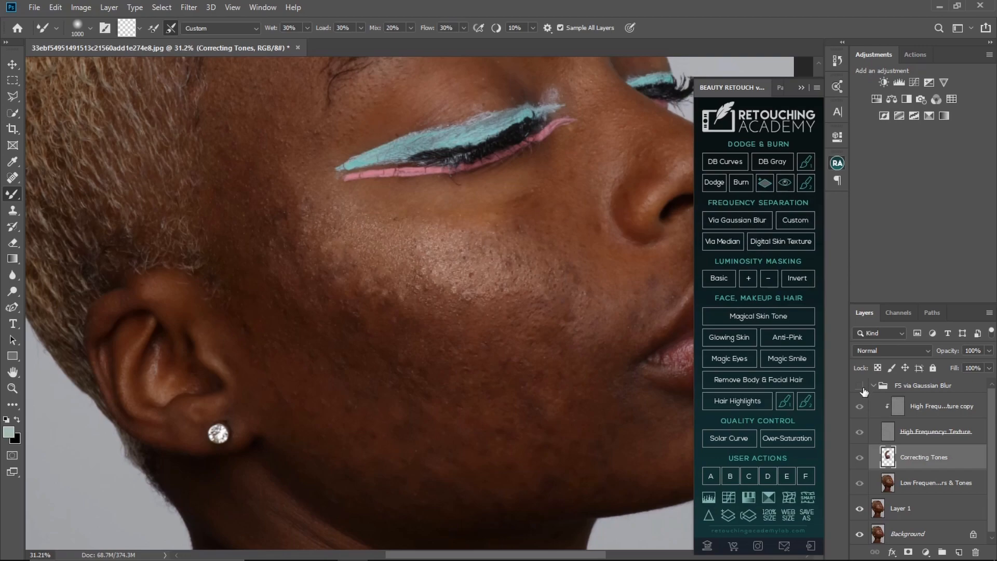
{"action": "left_click", "coordinate": [858, 385]}
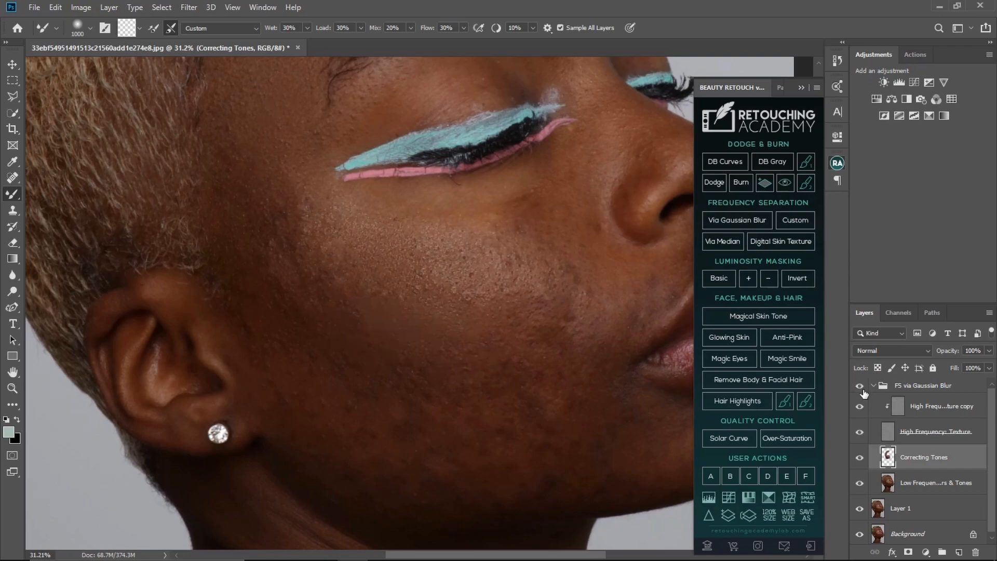
{"action": "left_click", "coordinate": [861, 387]}
Delete the FS via Gaussian Blur group above Layer 1.
{"action": "key", "text": "z"}
{"action": "left_click_drag", "start_coordinate": [526, 401], "coordinate": [483, 413]}
{"action": "key", "text": "ctrl+space"}
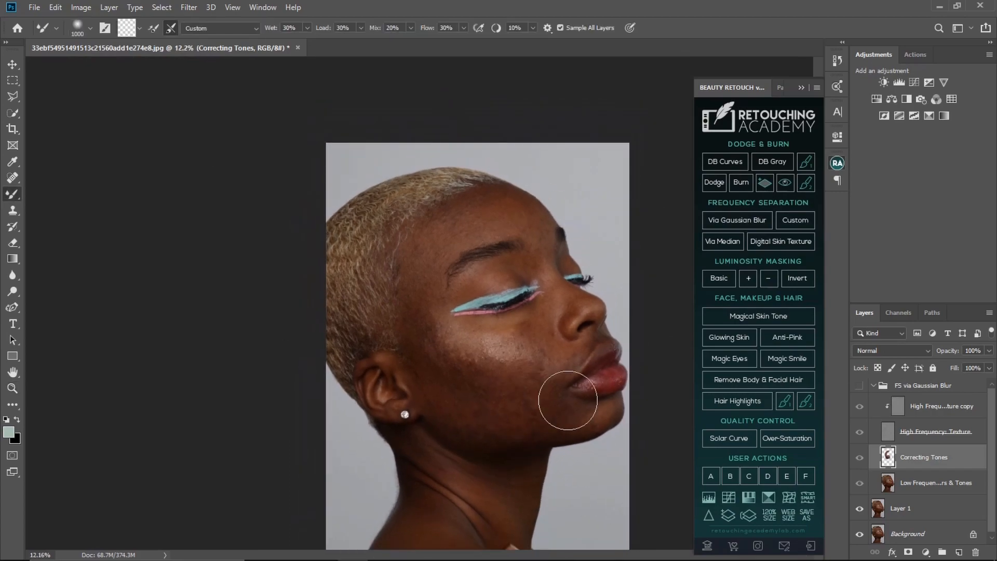
{"action": "left_click", "coordinate": [903, 385]}
{"action": "key", "text": "Delete"}
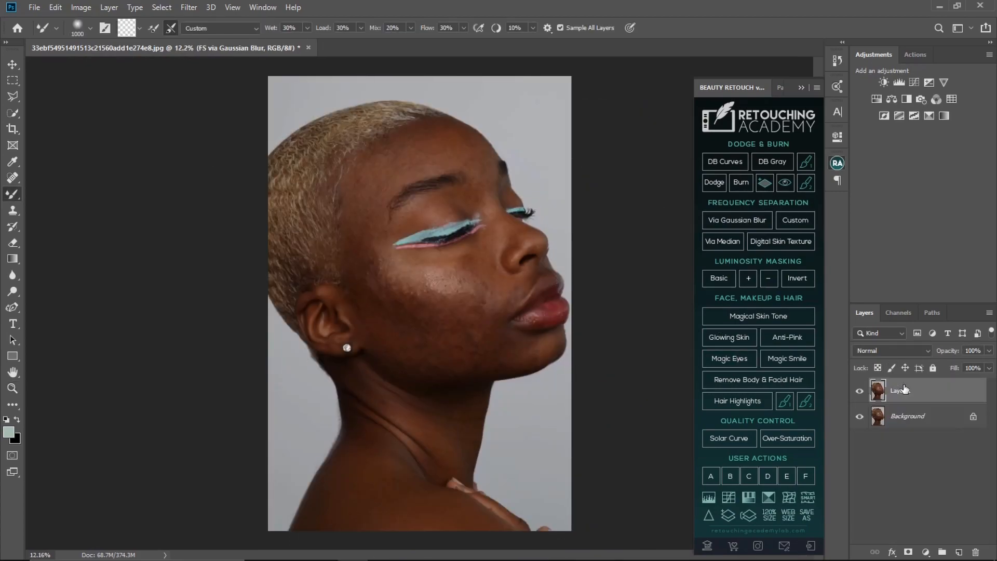
Create a frequency separation group via Gaussian Blur with a slightly increased radius and hide its High Frequency: Texture layer.
{"action": "left_click", "coordinate": [738, 219]}
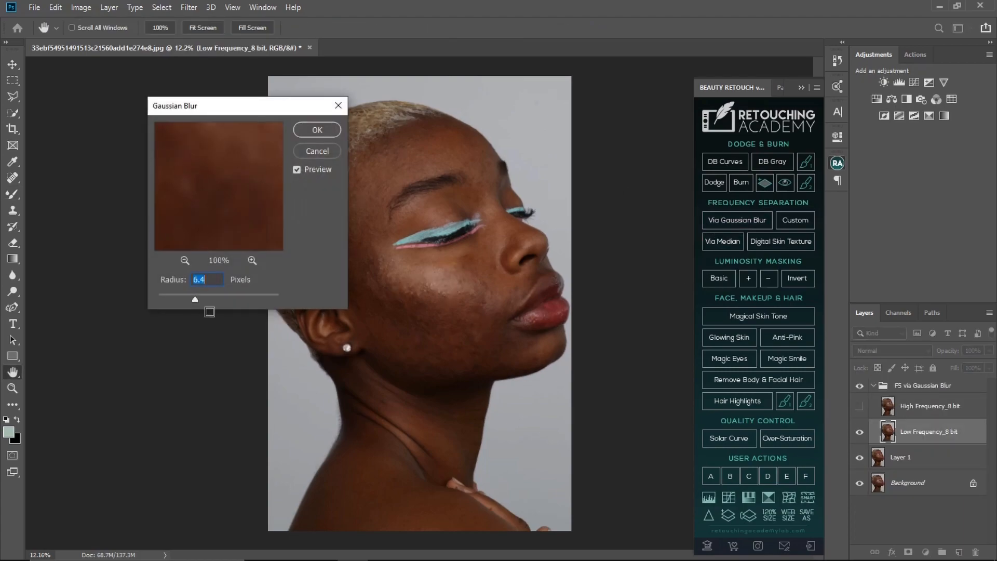
{"action": "left_click_drag", "start_coordinate": [193, 302], "coordinate": [200, 302]}
{"action": "left_click", "coordinate": [316, 129]}
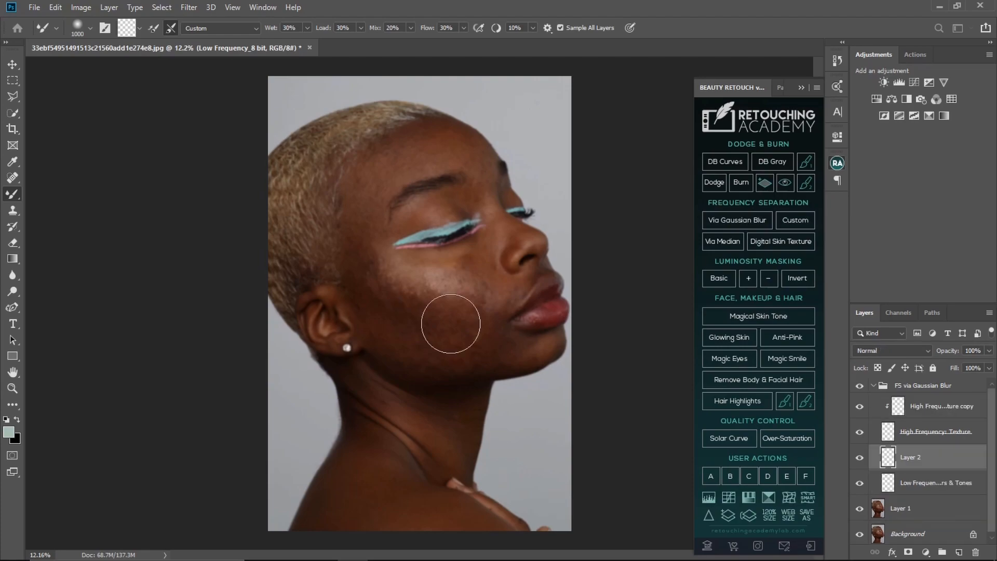
{"action": "left_click", "coordinate": [860, 433]}
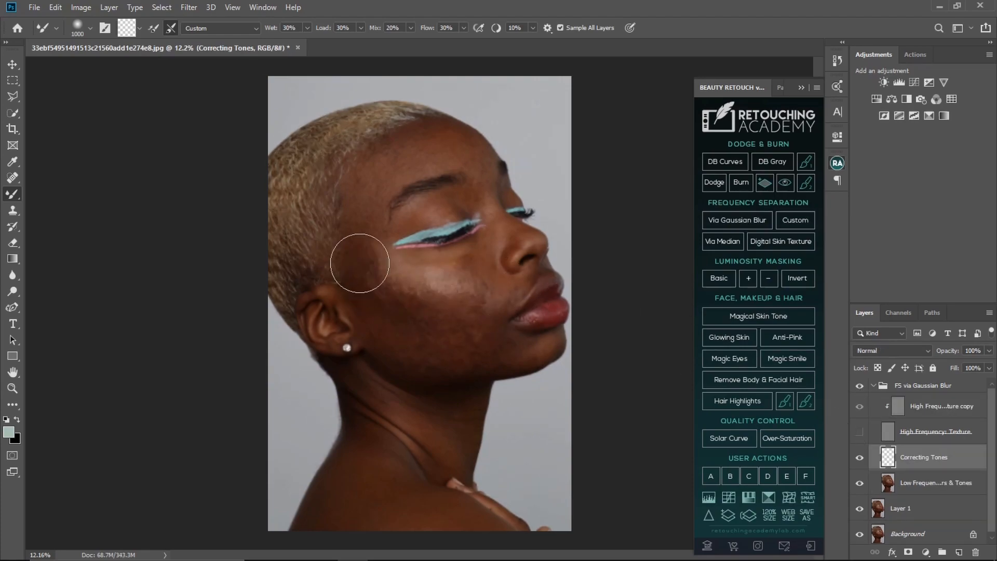
Try to blend the temple and forehead tones with the Mixer Brush and compare the group's effect.
{"action": "key", "text": "bracketleft"}
{"action": "key", "text": "bracketleft"}
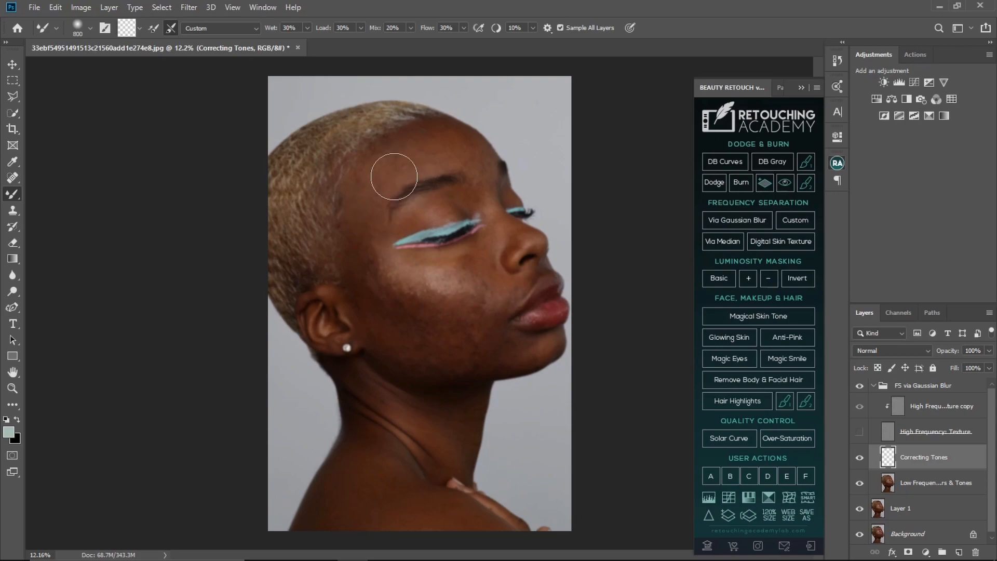
{"action": "key", "text": "bracketright"}
{"action": "left_click_drag", "start_coordinate": [395, 197], "coordinate": [390, 187]}
{"action": "left_click", "coordinate": [860, 432]}
{"action": "left_click", "coordinate": [860, 386]}
{"action": "left_click", "coordinate": [860, 387]}
Erase the Mixer Brush strokes at the temple and forehead from the Correcting Tones layer with an Eraser enlarged to 1300 px.
{"action": "left_click", "coordinate": [15, 244]}
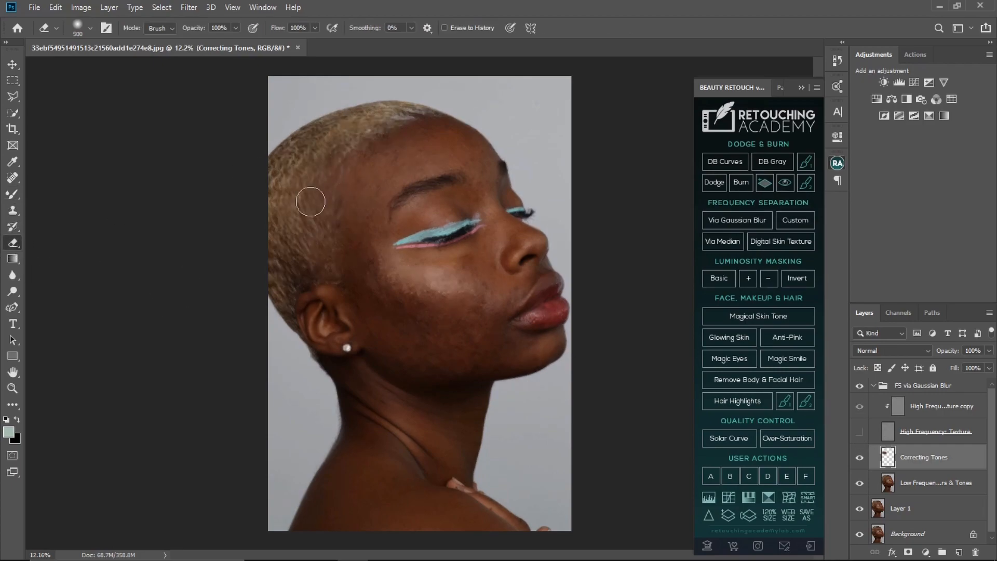
{"action": "key", "text": "bracketright"}
{"action": "key", "text": "bracketright"}
{"action": "key", "text": "bracketright"}
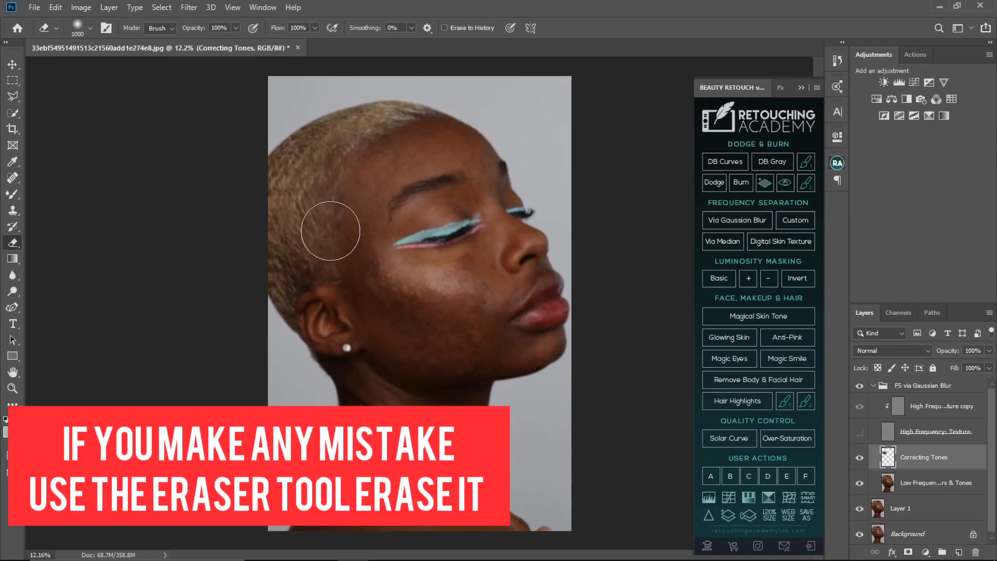
{"action": "key", "text": "bracketright"}
{"action": "key", "text": "bracketright"}
{"action": "key", "text": "bracketright"}
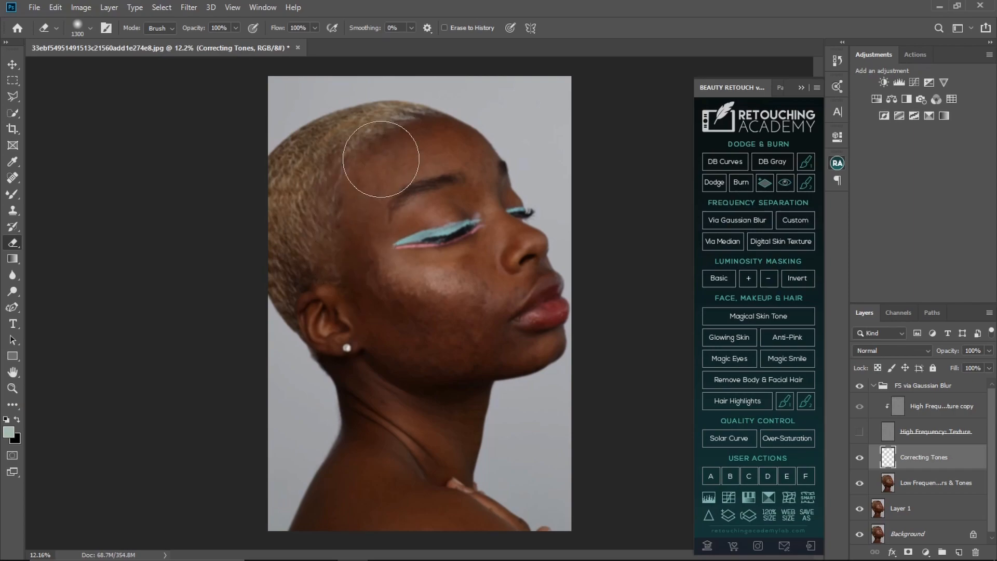
{"action": "key", "text": "bracketleft"}
{"action": "key", "text": "bracketleft"}
{"action": "key", "text": "bracketleft"}
{"action": "key", "text": "bracketleft"}
{"action": "key", "text": "bracketleft"}
Blend the forehead tones on the Correcting Tones layer with the Mixer Brush, reducing its size to 700 px.
{"action": "left_click", "coordinate": [12, 194]}
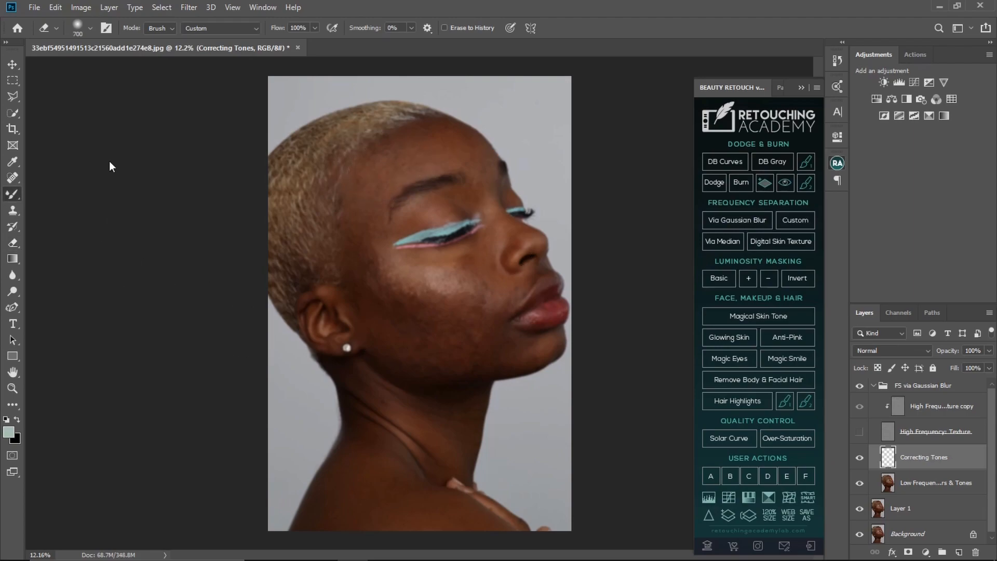
{"action": "key", "text": "ctrl+space"}
{"action": "left_click_drag", "start_coordinate": [440, 167], "coordinate": [444, 163]}
{"action": "key", "text": "bracketright"}
{"action": "key", "text": "bracketright"}
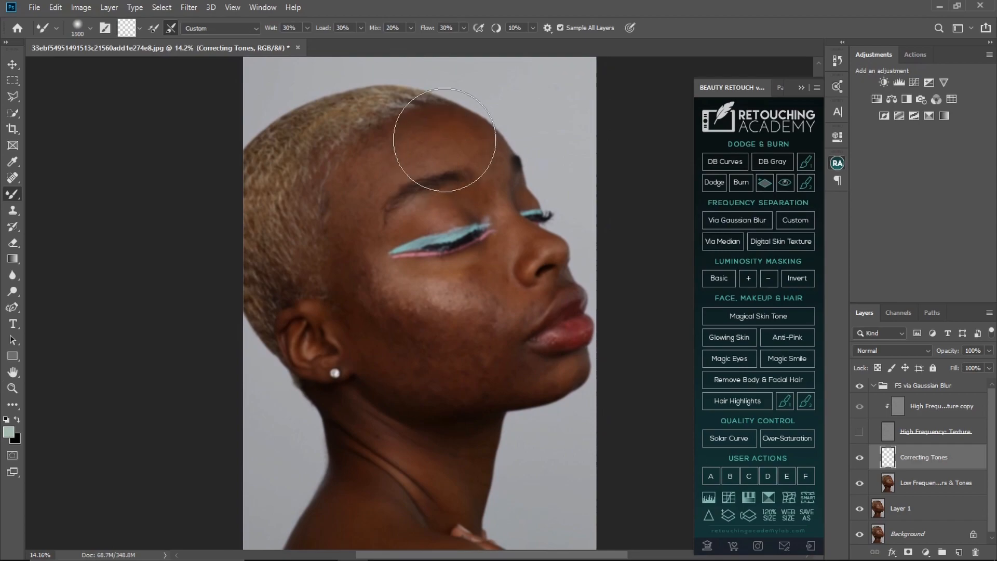
{"action": "key", "text": "bracketleft"}
{"action": "key", "text": "bracketleft"}
{"action": "key", "text": "bracketleft"}
{"action": "key", "text": "bracketleft"}
{"action": "key", "text": "bracketleft"}
{"action": "key", "text": "bracketleft"}
{"action": "key", "text": "bracketleft"}
{"action": "key", "text": "bracketleft"}
{"action": "key", "text": "bracketright"}
{"action": "key", "text": "bracketright"}
{"action": "key", "text": "bracketright"}
{"action": "key", "text": "bracketright"}
{"action": "key", "text": "bracketleft"}
{"action": "key", "text": "bracketleft"}
{"action": "key", "text": "bracketleft"}
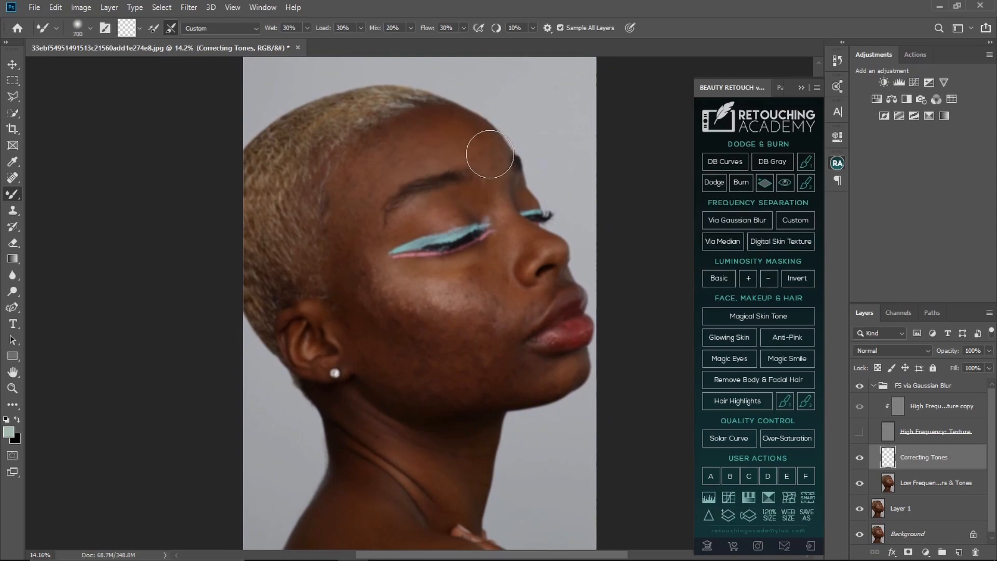
Even out the tones around the brow, eyelid and nose bridge, reducing the Mixer Brush to 175 px.
{"action": "key", "text": "bracketleft"}
{"action": "key", "text": "bracketleft"}
{"action": "key", "text": "bracketleft"}
{"action": "key", "text": "bracketleft"}
{"action": "key", "text": "bracketleft"}
{"action": "key", "text": "bracketright"}
{"action": "key", "text": "bracketright"}
{"action": "key", "text": "bracketright"}
{"action": "key", "text": "bracketright"}
{"action": "key", "text": "bracketleft"}
{"action": "key", "text": "bracketleft"}
{"action": "key", "text": "bracketleft"}
{"action": "key", "text": "bracketleft"}
{"action": "key", "text": "bracketleft"}
{"action": "key", "text": "bracketright"}
{"action": "key", "text": "bracketright"}
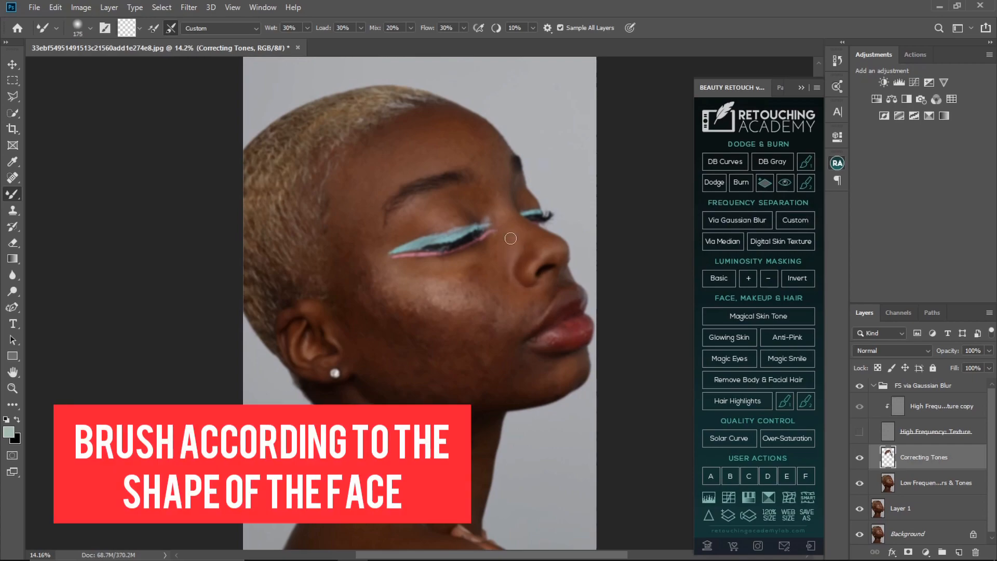
{"action": "key", "text": "bracketleft"}
{"action": "key", "text": "bracketright"}
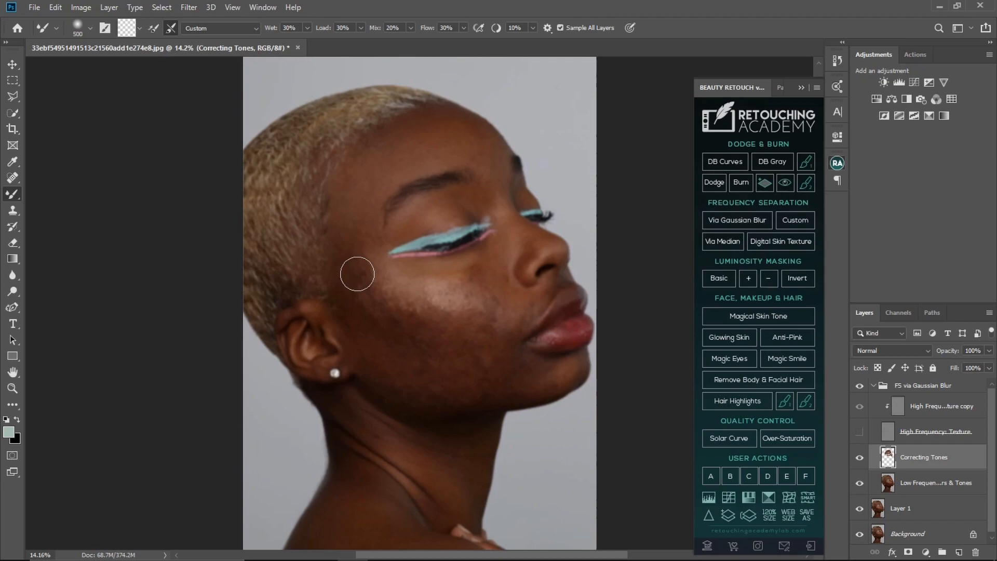
Smooth the highlight on the upper cheek with the Mixer Brush, adjusting its size to the area.
{"action": "key", "text": "bracketright"}
{"action": "key", "text": "bracketright"}
{"action": "key", "text": "bracketright"}
{"action": "key", "text": "bracketright"}
{"action": "key", "text": "bracketright"}
{"action": "key", "text": "bracketright"}
{"action": "key", "text": "bracketleft"}
{"action": "key", "text": "bracketleft"}
{"action": "key", "text": "bracketleft"}
{"action": "key", "text": "bracketleft"}
{"action": "key", "text": "bracketleft"}
{"action": "key", "text": "bracketleft"}
{"action": "key", "text": "bracketleft"}
{"action": "key", "text": "bracketleft"}
{"action": "key", "text": "bracketleft"}
{"action": "key", "text": "bracketleft"}
{"action": "key", "text": "bracketleft"}
{"action": "key", "text": "bracketleft"}
{"action": "key", "text": "bracketright"}
{"action": "key", "text": "bracketright"}
{"action": "key", "text": "bracketright"}
{"action": "key", "text": "bracketright"}
{"action": "key", "text": "bracketright"}
{"action": "mouse_move", "coordinate": [440, 294]}
{"action": "left_mouse_down"}
{"action": "mouse_move", "coordinate": [421, 294]}
{"action": "mouse_move", "coordinate": [413, 309]}
{"action": "mouse_move", "coordinate": [436, 283]}
{"action": "mouse_move", "coordinate": [409, 302]}
{"action": "left_mouse_up"}
Refine the edge of the cheek highlight near the temple with a small Mixer Brush of about 125 px.
{"action": "key", "text": "bracketleft"}
{"action": "key", "text": "bracketleft"}
{"action": "key", "text": "bracketleft"}
{"action": "key", "text": "bracketleft"}
{"action": "key", "text": "bracketleft"}
{"action": "key", "text": "bracketleft"}
{"action": "key", "text": "bracketleft"}
{"action": "key", "text": "bracketleft"}
{"action": "key", "text": "bracketleft"}
{"action": "key", "text": "bracketleft"}
{"action": "key", "text": "bracketleft"}
{"action": "key", "text": "bracketleft"}
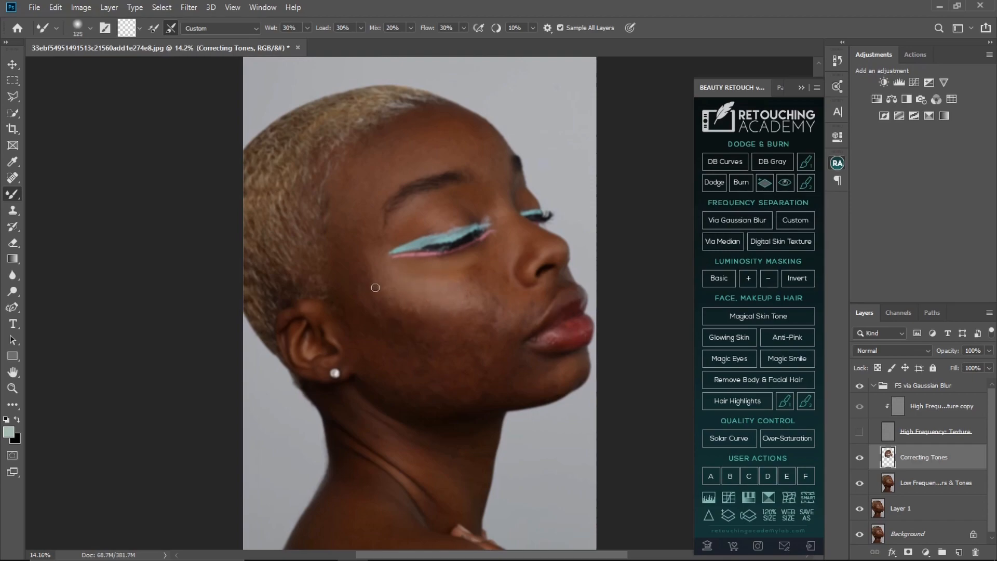
{"action": "key", "text": "bracketright"}
{"action": "key", "text": "bracketright"}
{"action": "key", "text": "bracketleft"}
{"action": "key", "text": "bracketleft"}
{"action": "key", "text": "bracketleft"}
{"action": "key", "text": "bracketleft"}
Blend the remaining cheek and jaw tones with the Mixer Brush and show the High Frequency: Texture layer.
{"action": "key", "text": "bracketright"}
{"action": "key", "text": "bracketright"}
{"action": "key", "text": "bracketright"}
{"action": "key", "text": "bracketright"}
{"action": "key", "text": "bracketright"}
{"action": "key", "text": "bracketleft"}
{"action": "key", "text": "bracketleft"}
{"action": "key", "text": "bracketleft"}
{"action": "key", "text": "bracketleft"}
{"action": "key", "text": "bracketleft"}
{"action": "key", "text": "bracketright"}
{"action": "left_click", "coordinate": [860, 432]}
{"action": "left_click", "coordinate": [859, 387]}
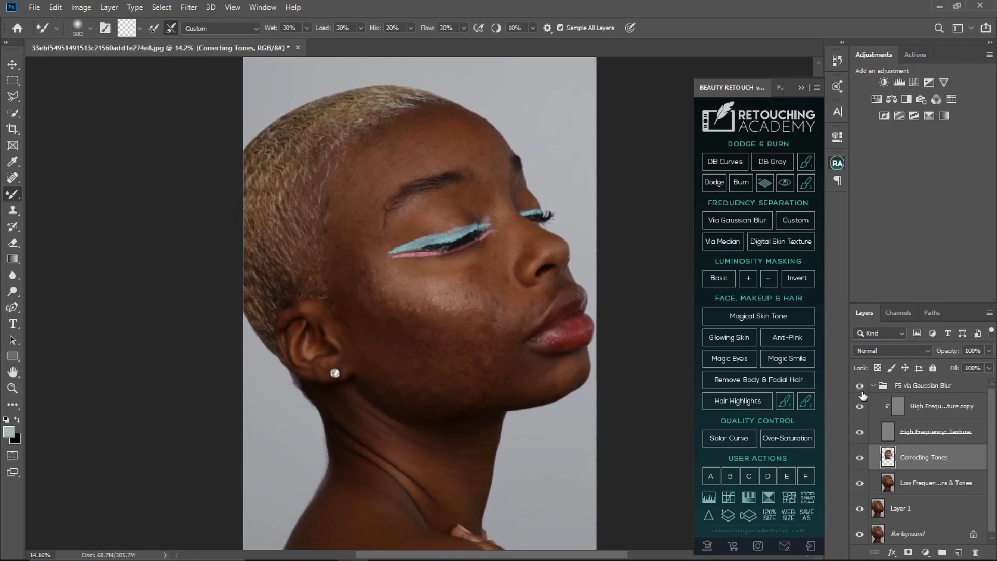
Smooth the patchy tones across the cheek highlight with the Mixer Brush, enlarging it to 800 px.
{"action": "key", "text": "bracketleft"}
{"action": "key", "text": "bracketleft"}
{"action": "key", "text": "bracketright"}
{"action": "key", "text": "bracketright"}
{"action": "key", "text": "bracketright"}
{"action": "key", "text": "bracketright"}
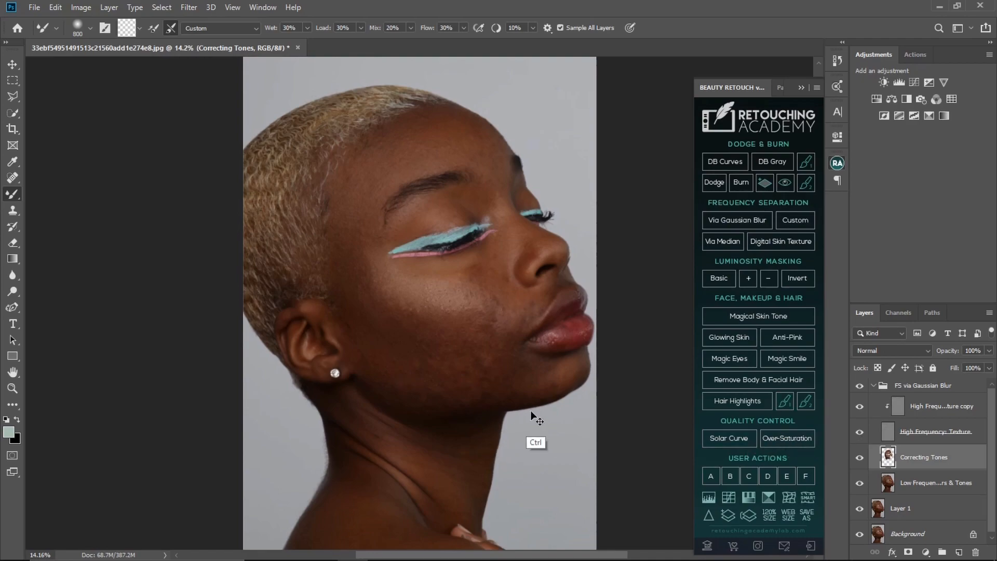
Hide the High Frequency: Texture layer and blend the lower cheek tones with the Mixer Brush at about 700 px.
{"action": "left_click", "coordinate": [859, 432]}
{"action": "key", "text": "bracketleft"}
{"action": "key", "text": "bracketleft"}
{"action": "key", "text": "bracketleft"}
{"action": "key", "text": "bracketleft"}
{"action": "key", "text": "bracketleft"}
{"action": "key", "text": "bracketright"}
{"action": "key", "text": "bracketright"}
{"action": "key", "text": "bracketright"}
{"action": "key", "text": "bracketright"}
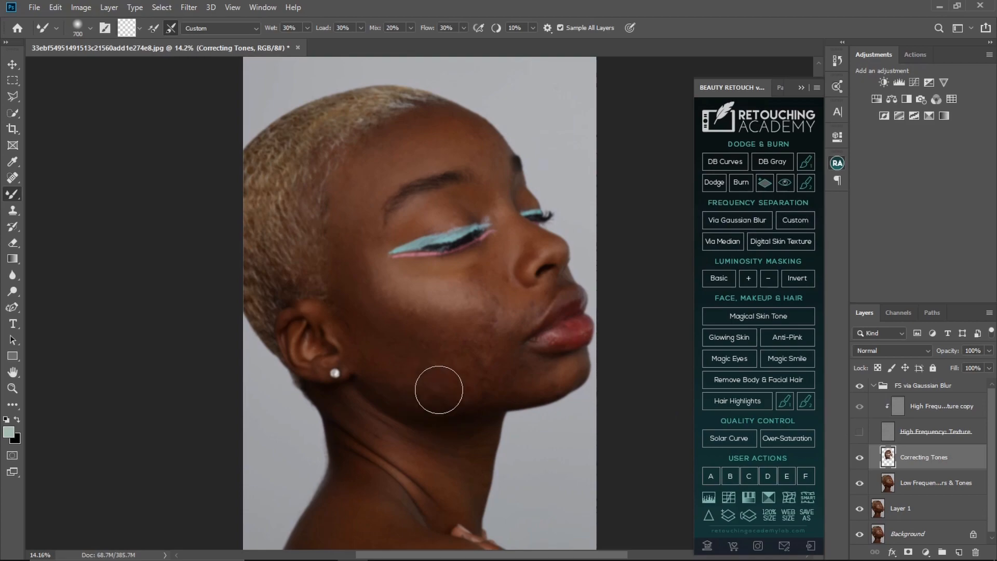
Even out the jaw near the earring with a 400 px Mixer Brush, enlarging it for the middle of the cheek.
{"action": "key", "text": "bracketleft"}
{"action": "key", "text": "bracketleft"}
{"action": "key", "text": "bracketleft"}
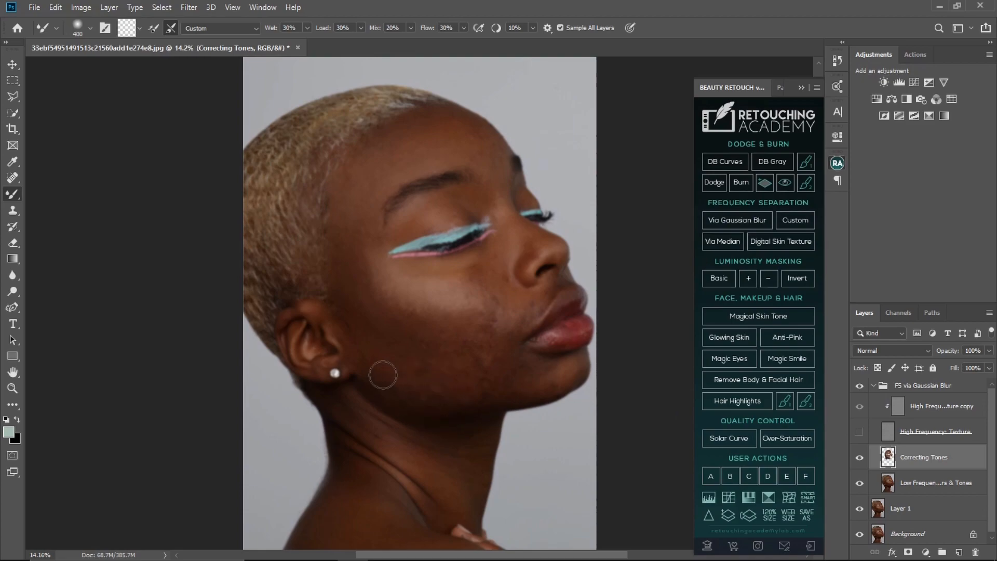
{"action": "key", "text": "bracketright"}
{"action": "key", "text": "bracketright"}
{"action": "key", "text": "bracketright"}
{"action": "key", "text": "bracketright"}
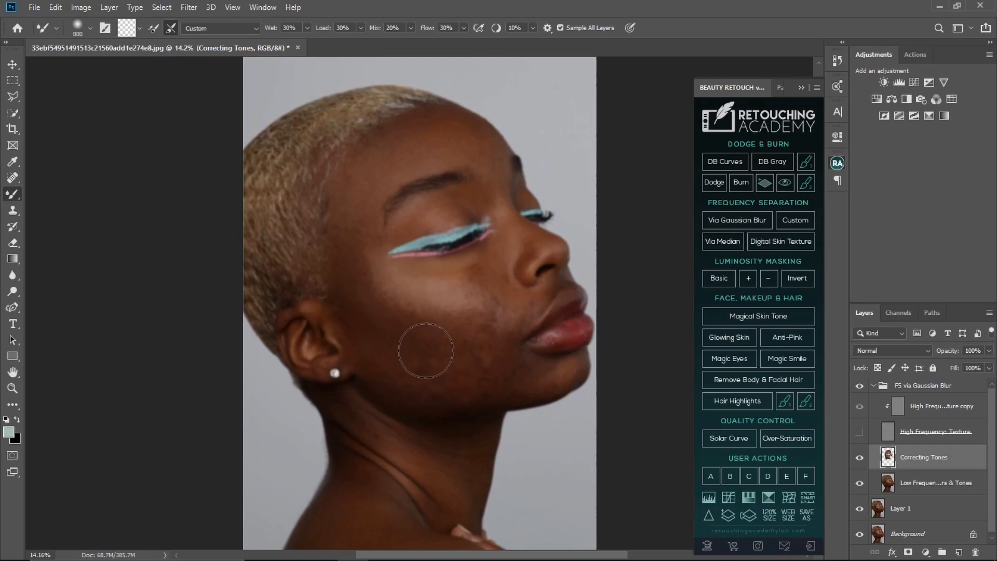
Blend the uneven patches on the lower cheek with the Mixer Brush, working up to 800 px.
{"action": "key", "text": "bracketleft"}
{"action": "key", "text": "bracketleft"}
{"action": "key", "text": "bracketleft"}
{"action": "key", "text": "bracketleft"}
{"action": "key", "text": "bracketleft"}
{"action": "key", "text": "bracketleft"}
{"action": "key", "text": "bracketleft"}
{"action": "key", "text": "bracketleft"}
{"action": "key", "text": "bracketright"}
{"action": "key", "text": "bracketright"}
{"action": "key", "text": "bracketright"}
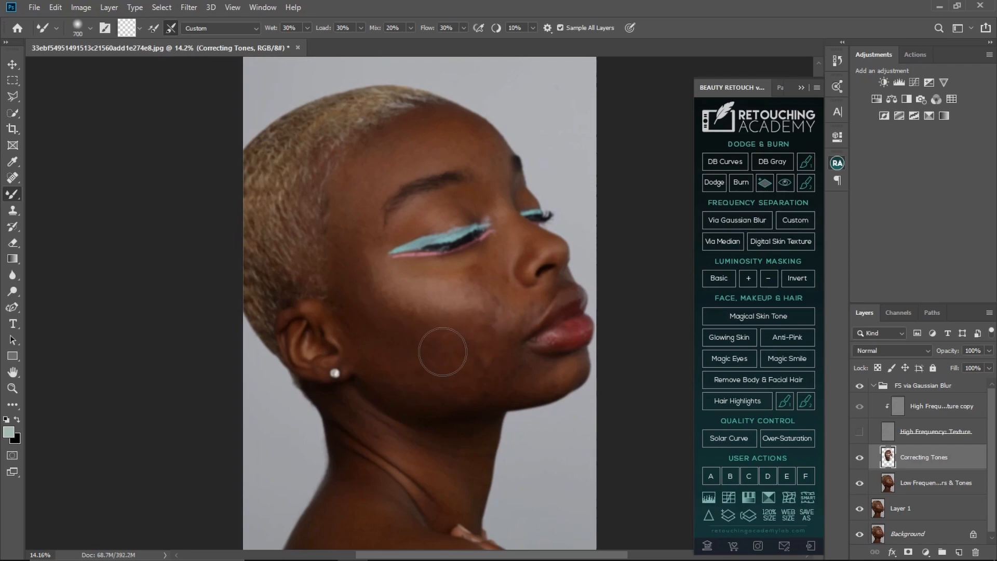
{"action": "key", "text": "bracketleft"}
{"action": "key", "text": "bracketright"}
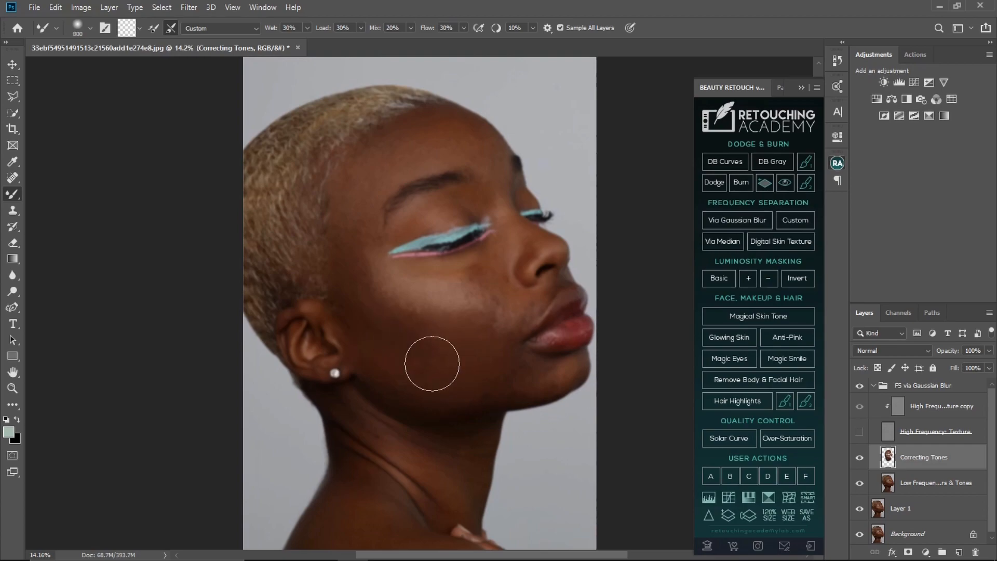
Soften the remaining dark spots between cheek and jaw with the Mixer Brush, reducing its size for small areas.
{"action": "key", "text": "bracketright"}
{"action": "key", "text": "bracketleft"}
{"action": "key", "text": "bracketleft"}
{"action": "key", "text": "bracketleft"}
{"action": "key", "text": "bracketleft"}
{"action": "key", "text": "bracketleft"}
{"action": "key", "text": "bracketright"}
{"action": "key", "text": "bracketleft"}
{"action": "key", "text": "bracketleft"}
{"action": "key", "text": "bracketleft"}
{"action": "key", "text": "bracketleft"}
{"action": "key", "text": "bracketleft"}
{"action": "key", "text": "bracketleft"}
{"action": "key", "text": "bracketleft"}
Smooth the cheek tones beside the nose and mouth with the Mixer Brush, varying its size to about 600 px.
{"action": "key", "text": "bracketright"}
{"action": "key", "text": "bracketright"}
{"action": "key", "text": "bracketright"}
{"action": "key", "text": "bracketright"}
{"action": "key", "text": "bracketright"}
{"action": "key", "text": "bracketright"}
{"action": "key", "text": "bracketright"}
{"action": "key", "text": "bracketleft"}
{"action": "key", "text": "bracketleft"}
{"action": "key", "text": "bracketleft"}
{"action": "key", "text": "bracketleft"}
{"action": "key", "text": "bracketleft"}
{"action": "key", "text": "bracketleft"}
{"action": "key", "text": "bracketleft"}
{"action": "key", "text": "bracketright"}
{"action": "key", "text": "bracketright"}
{"action": "key", "text": "bracketright"}
{"action": "key", "text": "bracketright"}
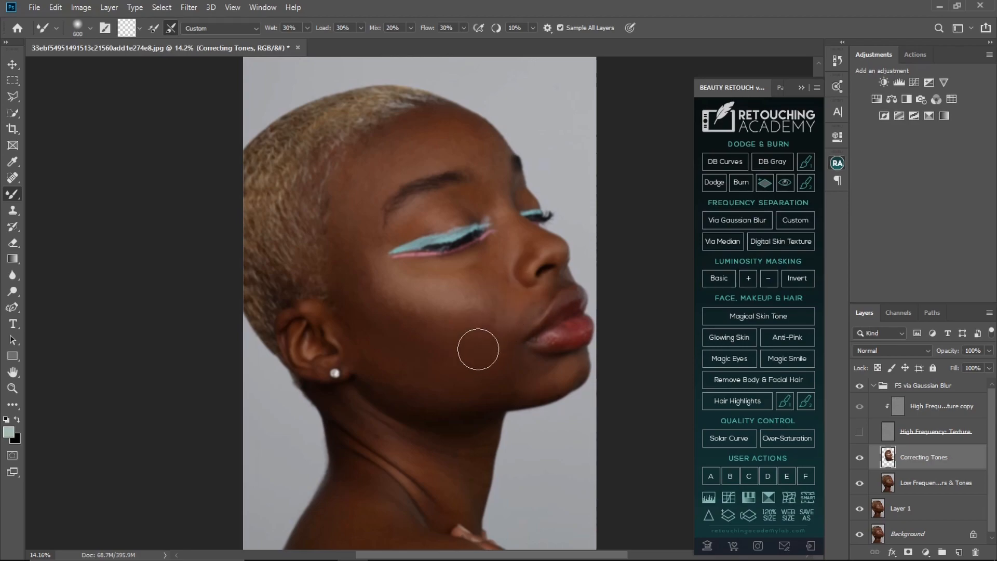
Blend the lower cheek into the jaw below the ear with the Mixer Brush at up to about 700 px.
{"action": "key", "text": "bracketleft"}
{"action": "key", "text": "bracketleft"}
{"action": "key", "text": "bracketright"}
{"action": "key", "text": "bracketright"}
{"action": "key", "text": "bracketright"}
{"action": "key", "text": "bracketright"}
{"action": "key", "text": "bracketleft"}
{"action": "key", "text": "bracketleft"}
{"action": "key", "text": "bracketleft"}
{"action": "key", "text": "bracketleft"}
{"action": "key", "text": "bracketright"}
{"action": "key", "text": "bracketright"}
{"action": "key", "text": "bracketright"}
{"action": "key", "text": "bracketright"}
{"action": "key", "text": "bracketright"}
{"action": "key", "text": "bracketright"}
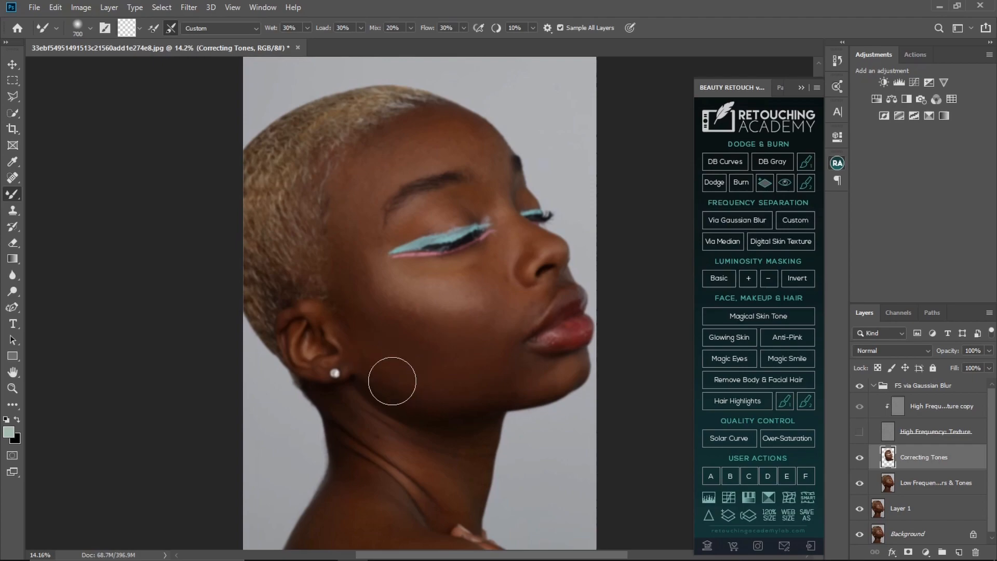
Refine the small facial transitions with the Mixer Brush reduced to 150 px and show the High Frequency: Texture layer.
{"action": "key", "text": "bracketleft"}
{"action": "key", "text": "bracketleft"}
{"action": "key", "text": "bracketleft"}
{"action": "key", "text": "bracketleft"}
{"action": "key", "text": "bracketleft"}
{"action": "key", "text": "bracketleft"}
{"action": "key", "text": "bracketleft"}
{"action": "key", "text": "bracketleft"}
{"action": "key", "text": "bracketright"}
{"action": "key", "text": "bracketright"}
{"action": "key", "text": "bracketright"}
{"action": "key", "text": "bracketright"}
{"action": "key", "text": "bracketright"}
{"action": "key", "text": "bracketleft"}
{"action": "key", "text": "bracketleft"}
{"action": "key", "text": "bracketleft"}
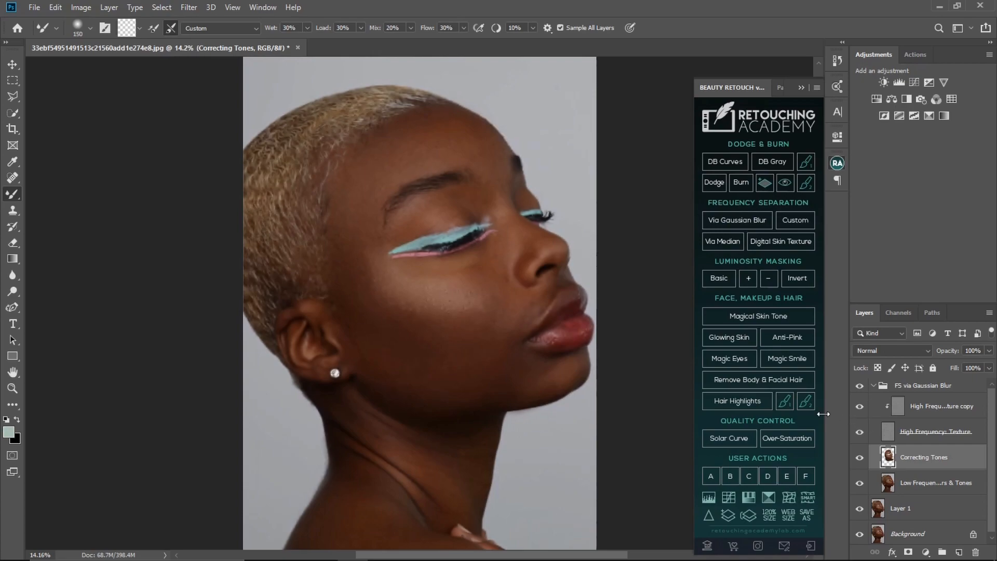
Examine the blended cheek and its skin texture up close and in full view, and hide the High Frequency: Texture layer.
{"action": "key", "text": "z"}
{"action": "left_click_drag", "start_coordinate": [452, 352], "coordinate": [509, 354]}
{"action": "key", "text": "b"}
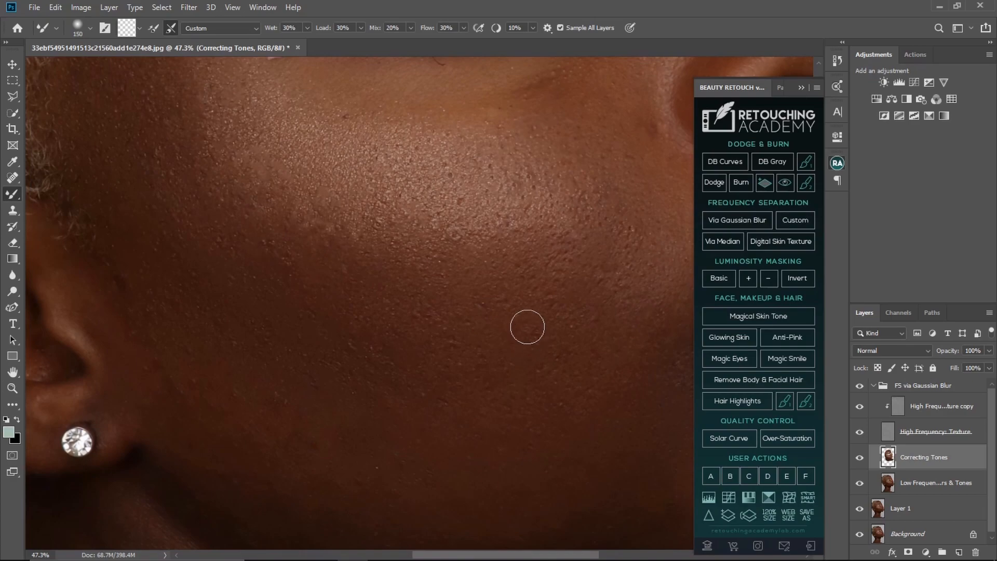
{"action": "mouse_move", "coordinate": [549, 329]}
{"action": "left_mouse_down"}
{"action": "mouse_move", "coordinate": [447, 338]}
{"action": "mouse_move", "coordinate": [450, 347]}
{"action": "mouse_move", "coordinate": [445, 319]}
{"action": "left_mouse_up"}
{"action": "key", "text": "z"}
{"action": "mouse_move", "coordinate": [406, 185]}
{"action": "left_mouse_down"}
{"action": "mouse_move", "coordinate": [472, 200]}
{"action": "mouse_move", "coordinate": [423, 227]}
{"action": "left_mouse_up"}
{"action": "key", "text": "b"}
{"action": "key", "text": "z"}
{"action": "left_click_drag", "start_coordinate": [520, 408], "coordinate": [485, 392]}
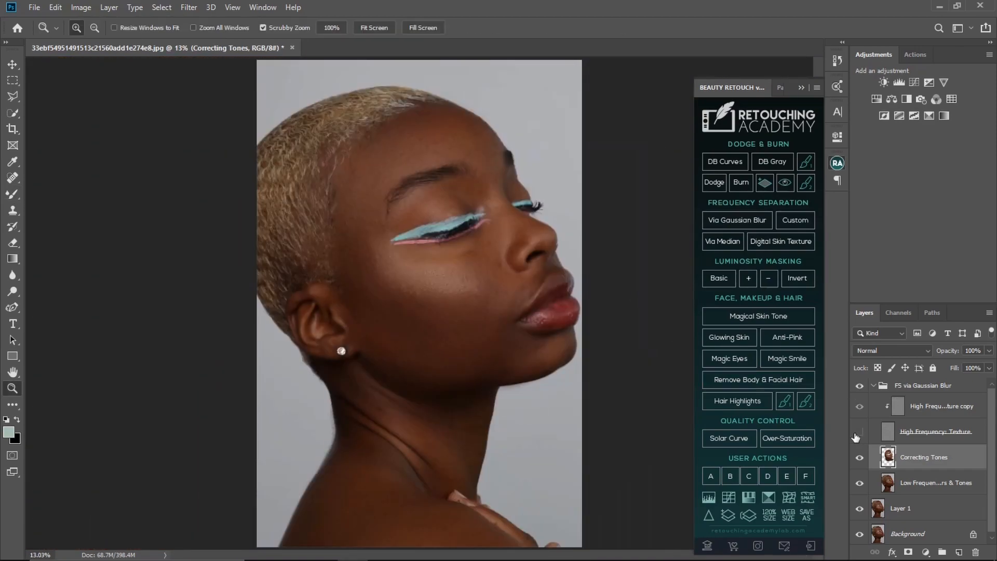
Even out the neck and shoulder tones with the Mixer Brush, enlarging it from 500 to 1000 px.
{"action": "left_click", "coordinate": [13, 194]}
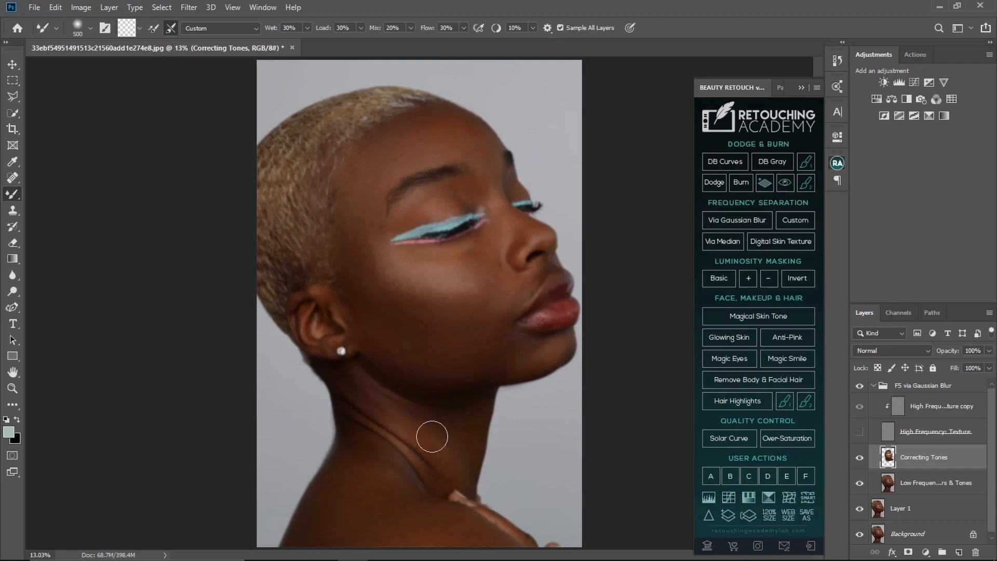
{"action": "key", "text": "bracketleft"}
{"action": "key", "text": "bracketright"}
{"action": "key", "text": "bracketright"}
{"action": "key", "text": "bracketright"}
{"action": "key", "text": "bracketright"}
{"action": "key", "text": "bracketright"}
{"action": "key", "text": "bracketleft"}
{"action": "key", "text": "bracketright"}
{"action": "key", "text": "bracketright"}
{"action": "key", "text": "bracketright"}
{"action": "key", "text": "bracketright"}
{"action": "key", "text": "bracketright"}
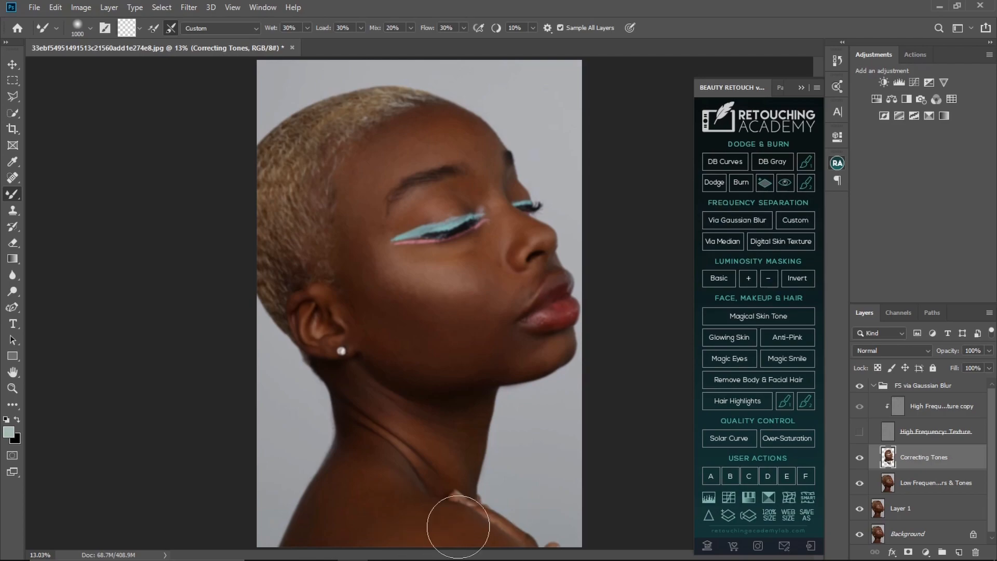
Blend the shoulder tones beside the hand with the Mixer Brush at 1000 px, reducing it to 500 px for the lower edge.
{"action": "left_click_drag", "start_coordinate": [468, 528], "coordinate": [449, 525]}
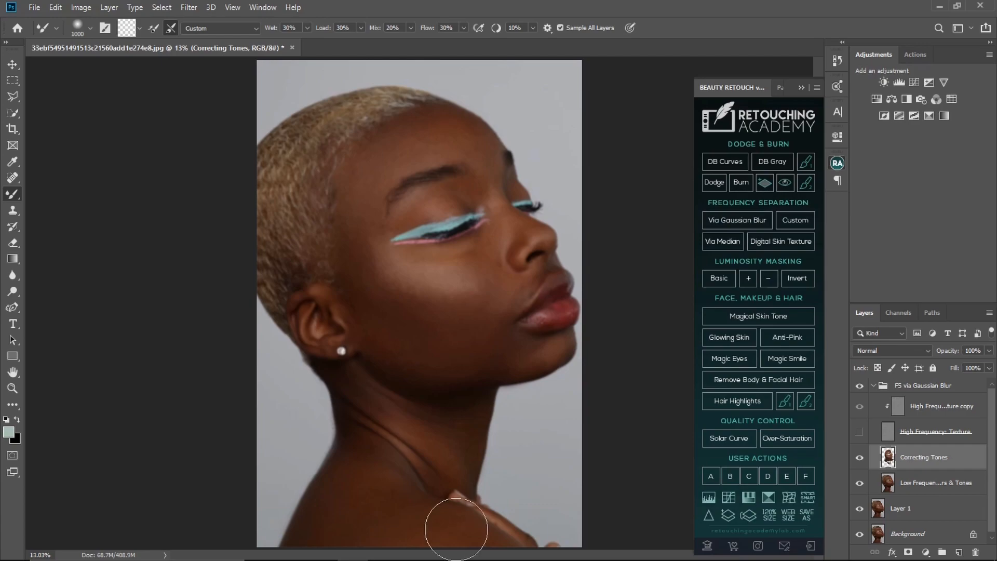
{"action": "key", "text": "bracketleft"}
{"action": "key", "text": "bracketleft"}
{"action": "key", "text": "bracketleft"}
{"action": "key", "text": "bracketleft"}
{"action": "key", "text": "bracketleft"}
{"action": "key", "text": "bracketleft"}
{"action": "key", "text": "bracketleft"}
{"action": "key", "text": "bracketleft"}
{"action": "key", "text": "bracketleft"}
{"action": "key", "text": "bracketleft"}
{"action": "key", "text": "bracketleft"}
{"action": "key", "text": "bracketright"}
{"action": "key", "text": "bracketright"}
{"action": "key", "text": "bracketright"}
{"action": "key", "text": "bracketright"}
{"action": "key", "text": "bracketright"}
{"action": "key", "text": "bracketright"}
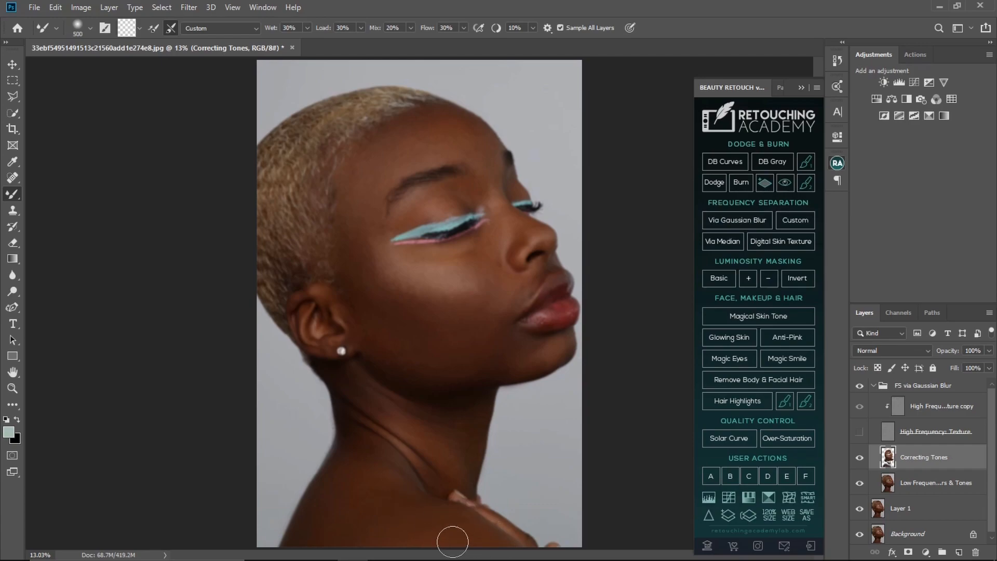
Smooth the middle of the shoulder below the neck with an enlarged Mixer Brush.
{"action": "key", "text": "bracketright"}
{"action": "key", "text": "bracketright"}
{"action": "key", "text": "bracketright"}
{"action": "mouse_move", "coordinate": [383, 475]}
{"action": "left_mouse_down"}
{"action": "mouse_move", "coordinate": [370, 510]}
{"action": "mouse_move", "coordinate": [411, 528]}
{"action": "left_mouse_up"}
Blend the upper cheek highlight into the surrounding skin with a large Mixer Brush of about 1200 px.
{"action": "key", "text": "bracketright"}
{"action": "key", "text": "bracketright"}
{"action": "key", "text": "bracketright"}
{"action": "key", "text": "bracketright"}
{"action": "mouse_move", "coordinate": [369, 300]}
{"action": "left_mouse_down"}
{"action": "mouse_move", "coordinate": [384, 285]}
{"action": "mouse_move", "coordinate": [420, 300]}
{"action": "left_mouse_up"}
{"action": "key", "text": "bracketleft"}
{"action": "key", "text": "bracketleft"}
{"action": "key", "text": "bracketleft"}
{"action": "key", "text": "bracketleft"}
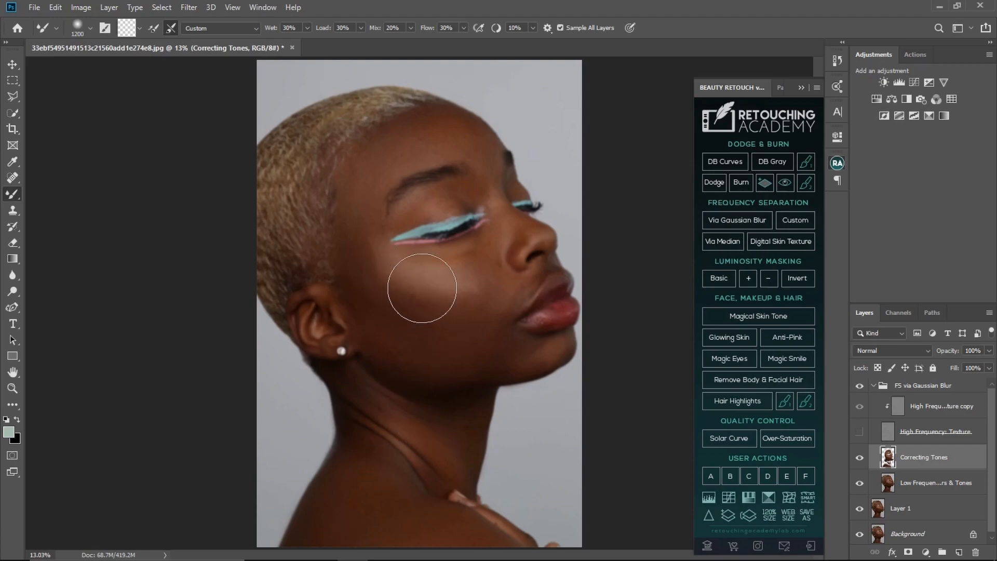
Reduce the Mixer Brush from 1200 to 600 px and smooth the cheek highlight's transition into the surrounding skin.
{"action": "key", "text": "bracketleft"}
{"action": "key", "text": "bracketleft"}
{"action": "key", "text": "bracketleft"}
{"action": "key", "text": "bracketleft"}
{"action": "key", "text": "bracketleft"}
{"action": "key", "text": "bracketleft"}
{"action": "key", "text": "bracketleft"}
{"action": "key", "text": "bracketleft"}
{"action": "key", "text": "bracketleft"}
{"action": "key", "text": "bracketleft"}
Compare the portrait with and without the Correcting Tones layer.
{"action": "left_click", "coordinate": [859, 458]}
{"action": "left_click", "coordinate": [859, 458]}
{"action": "left_click", "coordinate": [860, 459]}
{"action": "left_click", "coordinate": [859, 459]}
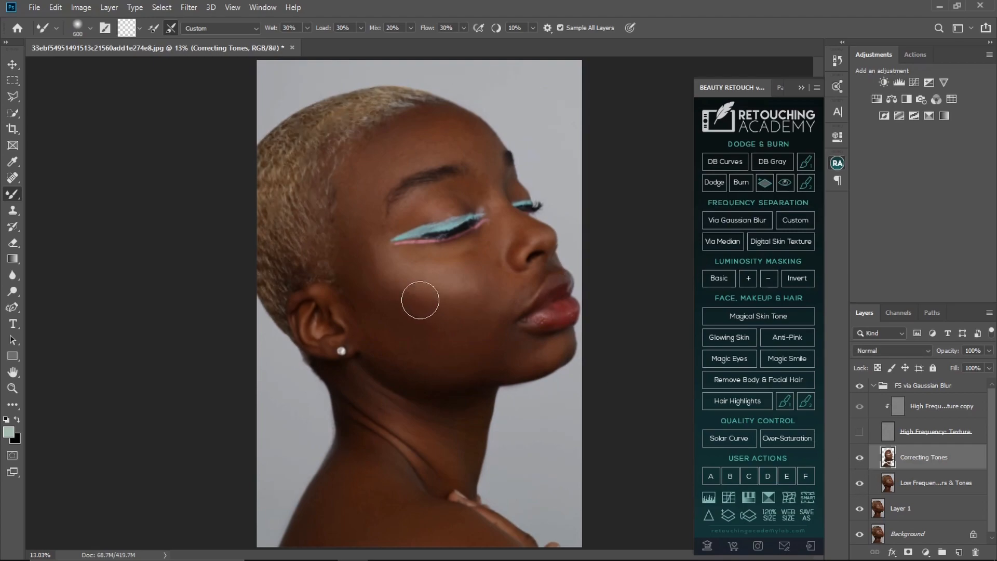
Refine the tone blending with the Mixer Brush at 500 px and show the High Frequency: Texture layer.
{"action": "key", "text": "bracketleft"}
{"action": "key", "text": "bracketleft"}
{"action": "key", "text": "ctrl"}
{"action": "key", "text": "bracketright"}
{"action": "key", "text": "bracketleft"}
{"action": "key", "text": "z"}
{"action": "mouse_move", "coordinate": [474, 314]}
{"action": "left_mouse_down"}
{"action": "mouse_move", "coordinate": [454, 314]}
{"action": "mouse_move", "coordinate": [467, 315]}
{"action": "left_mouse_up"}
{"action": "key", "text": "b"}
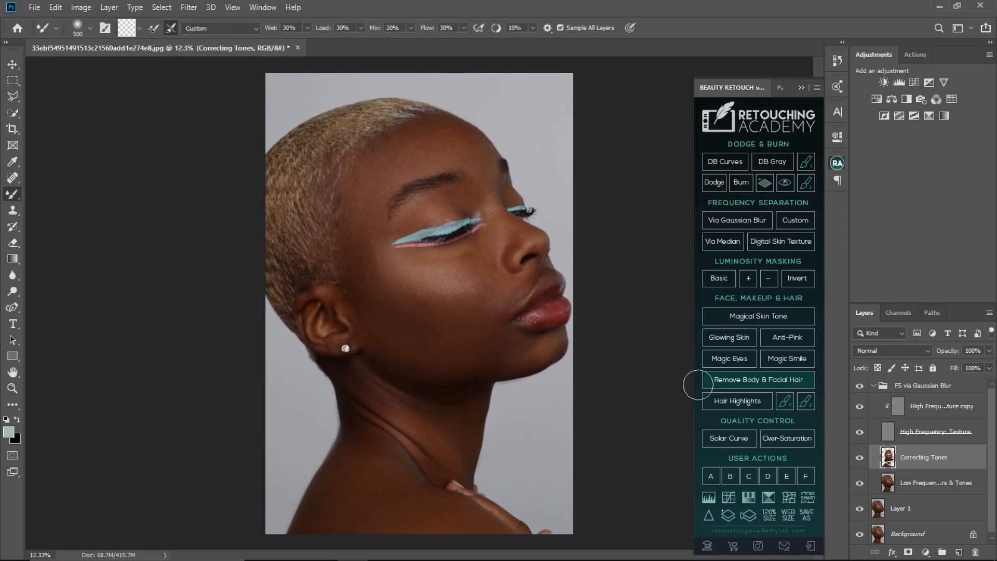
Compare the portrait before and after by toggling the visibility of the FS via Gaussian Blur group.
{"action": "left_click", "coordinate": [860, 386]}
{"action": "left_click", "coordinate": [861, 388]}
{"action": "left_click", "coordinate": [862, 393]}
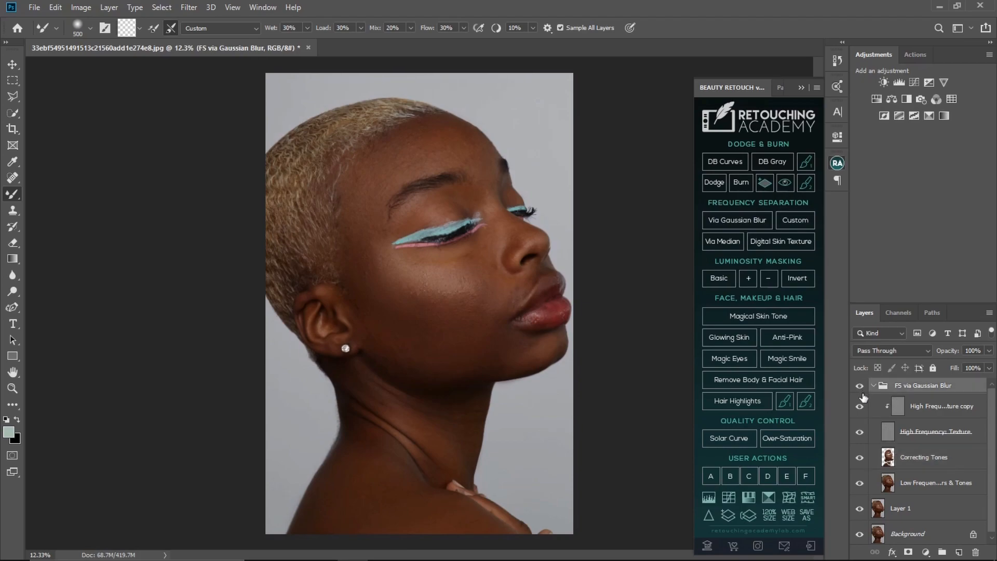
{"action": "left_click", "coordinate": [860, 387]}
{"action": "left_click", "coordinate": [860, 388]}
Examine the skin texture of the cheek and the area beneath the eye up close.
{"action": "key", "text": "z"}
{"action": "left_click_drag", "start_coordinate": [438, 327], "coordinate": [497, 343]}
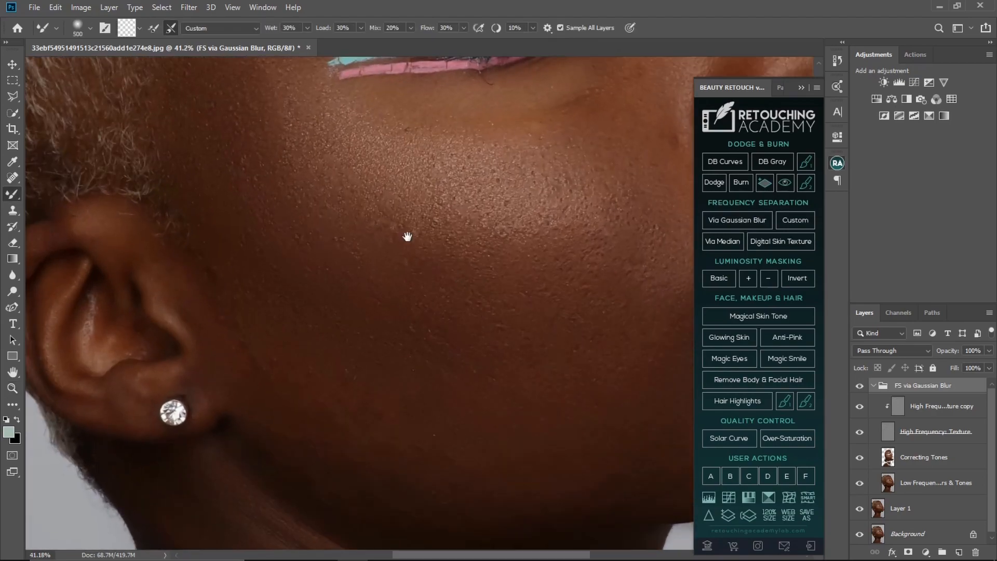
{"action": "left_click_drag", "start_coordinate": [456, 285], "coordinate": [467, 442]}
{"action": "left_click_drag", "start_coordinate": [379, 335], "coordinate": [337, 442]}
{"action": "left_click_drag", "start_coordinate": [488, 234], "coordinate": [398, 256]}
{"action": "left_click_drag", "start_coordinate": [499, 432], "coordinate": [408, 232]}
{"action": "left_click_drag", "start_coordinate": [456, 312], "coordinate": [459, 383]}
{"action": "mouse_move", "coordinate": [448, 240]}
{"action": "left_mouse_down"}
{"action": "mouse_move", "coordinate": [461, 302]}
{"action": "mouse_move", "coordinate": [507, 329]}
{"action": "mouse_move", "coordinate": [470, 296]}
{"action": "mouse_move", "coordinate": [456, 306]}
{"action": "left_mouse_up"}
{"action": "key", "text": "z"}
{"action": "mouse_move", "coordinate": [455, 377]}
{"action": "left_mouse_down"}
{"action": "mouse_move", "coordinate": [468, 264]}
{"action": "mouse_move", "coordinate": [478, 336]}
{"action": "mouse_move", "coordinate": [470, 342]}
{"action": "left_mouse_up"}
{"action": "key", "text": "z"}
{"action": "left_click_drag", "start_coordinate": [381, 369], "coordinate": [472, 385]}
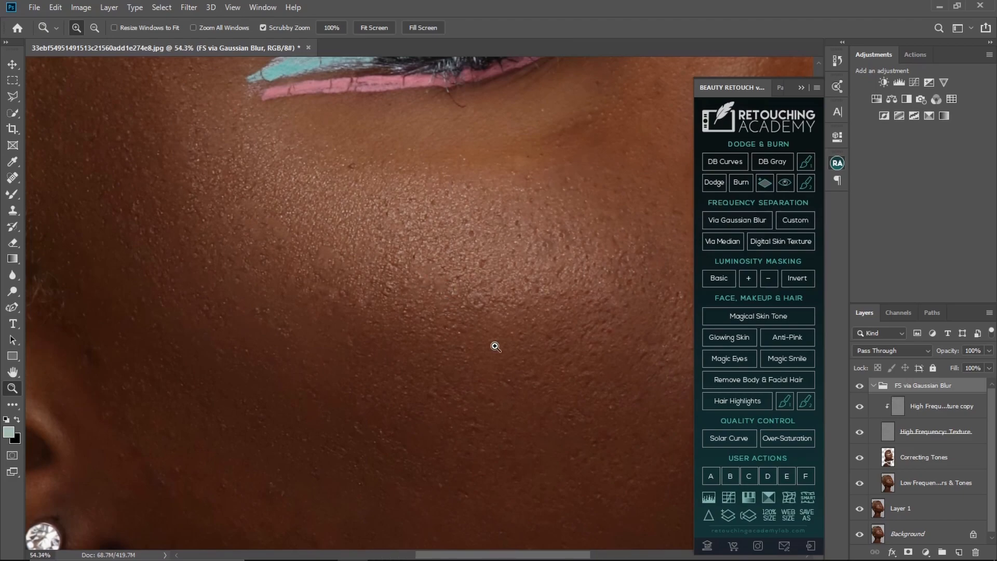
{"action": "left_click_drag", "start_coordinate": [495, 347], "coordinate": [461, 334]}
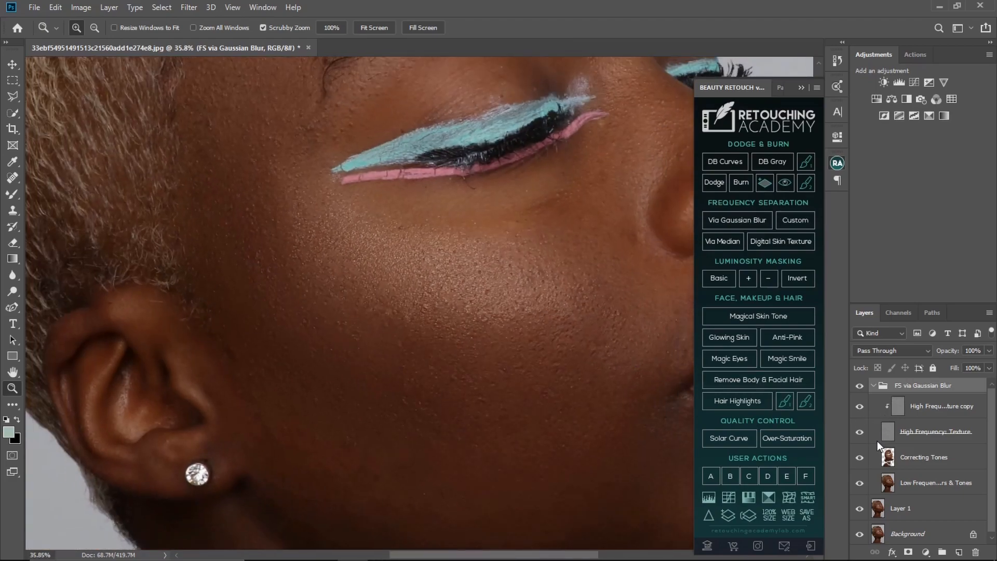
On the High Frequency: Texture copy layer, clone clean texture over rough spots along the cheek highlight with a 35 px Clone Stamp.
{"action": "left_click", "coordinate": [900, 412]}
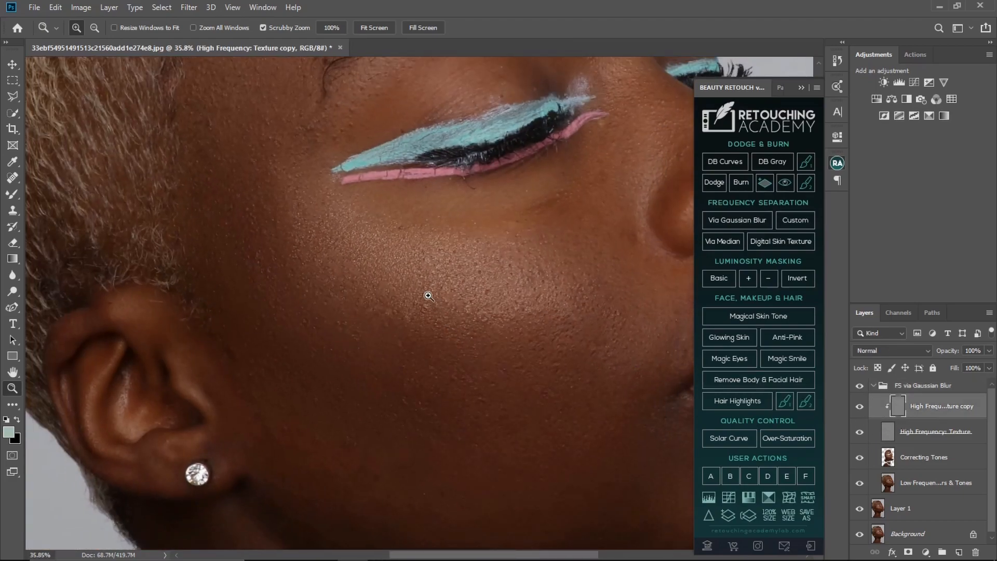
{"action": "left_click_drag", "start_coordinate": [466, 331], "coordinate": [406, 358]}
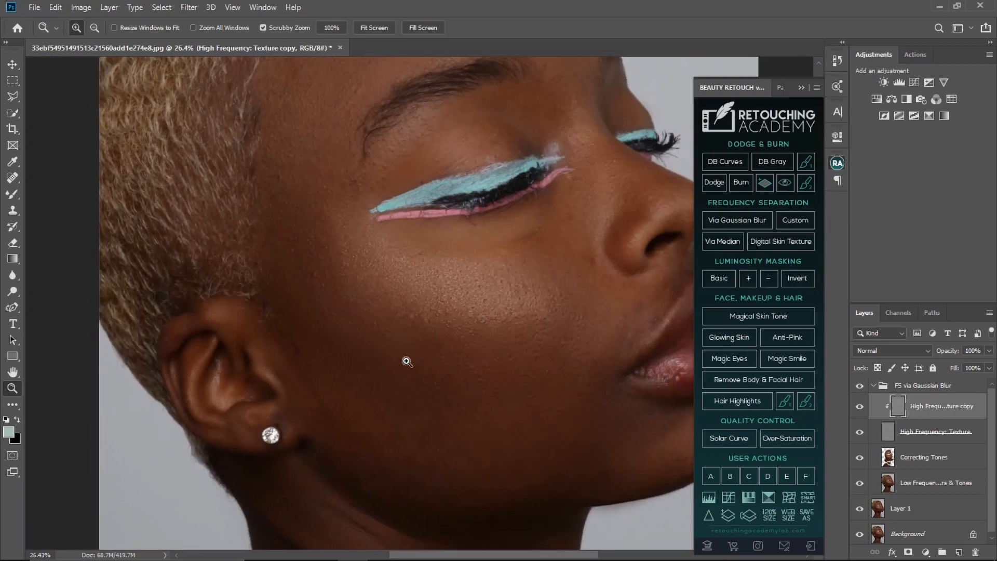
{"action": "left_click", "coordinate": [14, 213]}
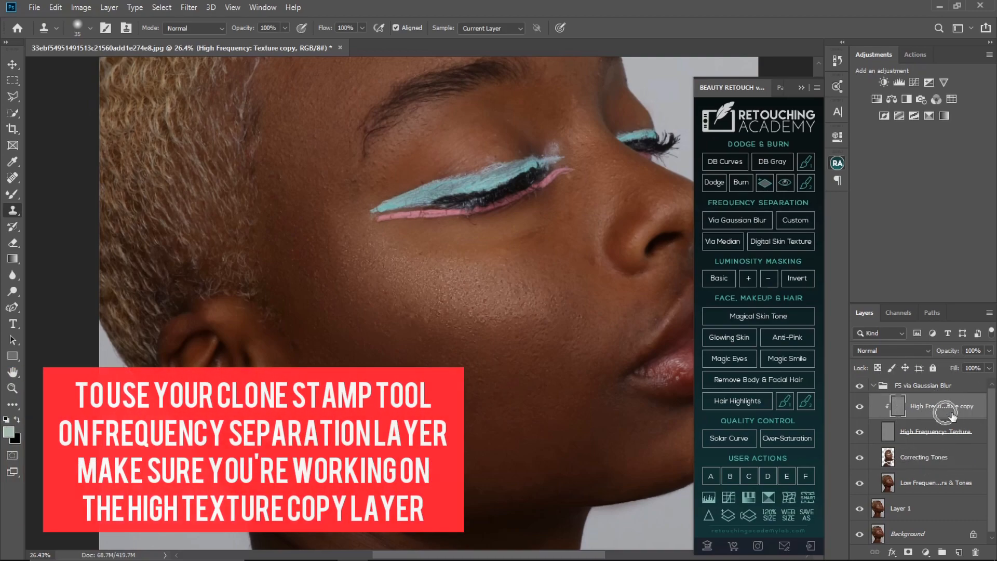
{"action": "left_click", "coordinate": [487, 332], "text": "alt"}
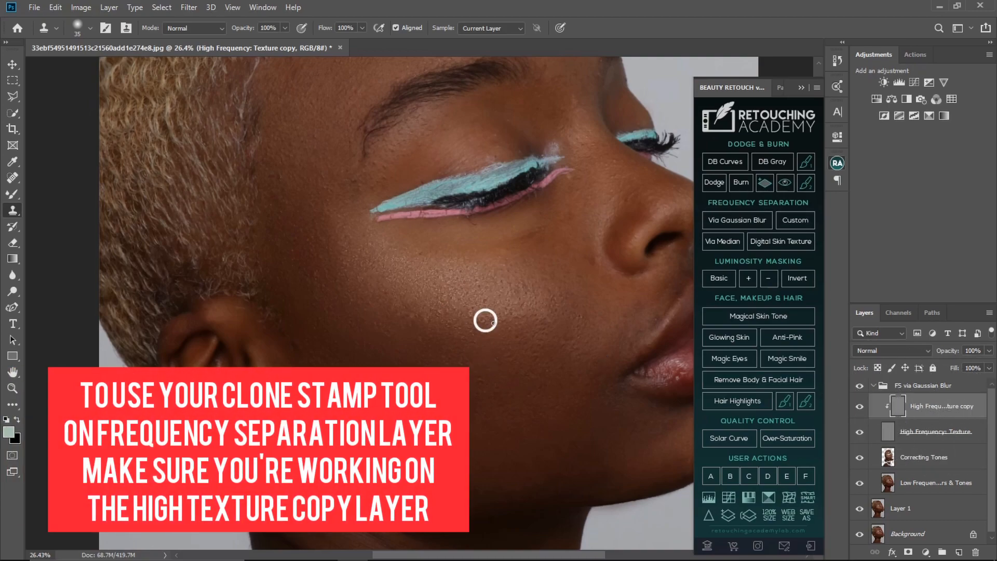
{"action": "left_click", "coordinate": [484, 333], "text": "alt"}
{"action": "left_click", "coordinate": [489, 302]}
{"action": "left_click", "coordinate": [459, 327], "text": "alt"}
{"action": "left_click", "coordinate": [473, 343], "text": "alt"}
{"action": "left_click", "coordinate": [480, 328]}
Clone out the texture blemishes below the cheek highlight, from the ear side to the middle of the cheek.
{"action": "left_click", "coordinate": [418, 322], "text": "alt"}
{"action": "left_click", "coordinate": [411, 316]}
{"action": "left_click", "coordinate": [432, 333], "text": "alt"}
{"action": "left_click", "coordinate": [416, 323]}
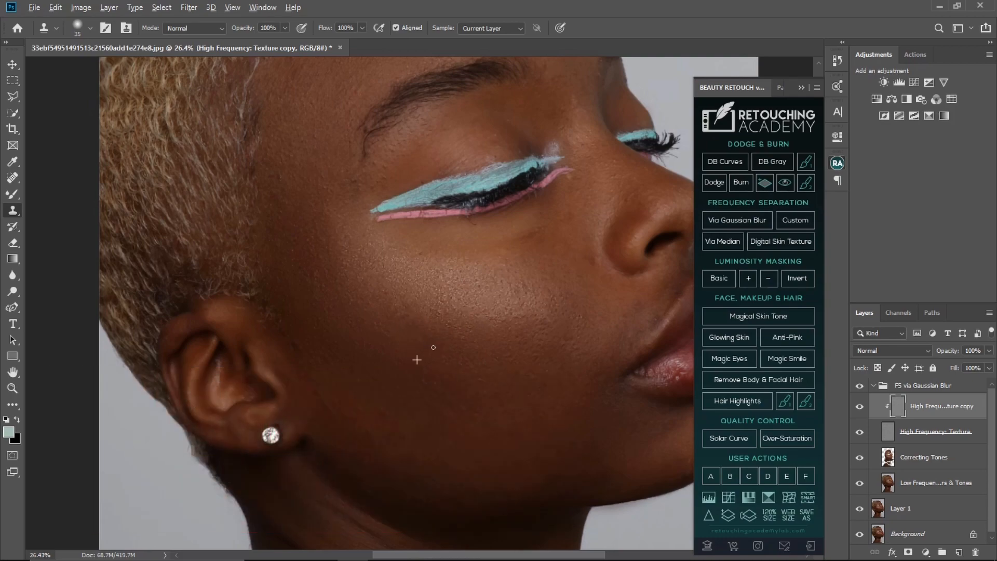
{"action": "left_click", "coordinate": [467, 359]}
{"action": "left_click", "coordinate": [489, 382], "text": "alt"}
{"action": "left_click", "coordinate": [482, 379]}
Clone clean texture over the small bumps on the mid-cheek, reducing the Clone Stamp to 20 px.
{"action": "scroll", "coordinate": [499, 383], "scroll_direction": "up", "scroll_amount": 5}
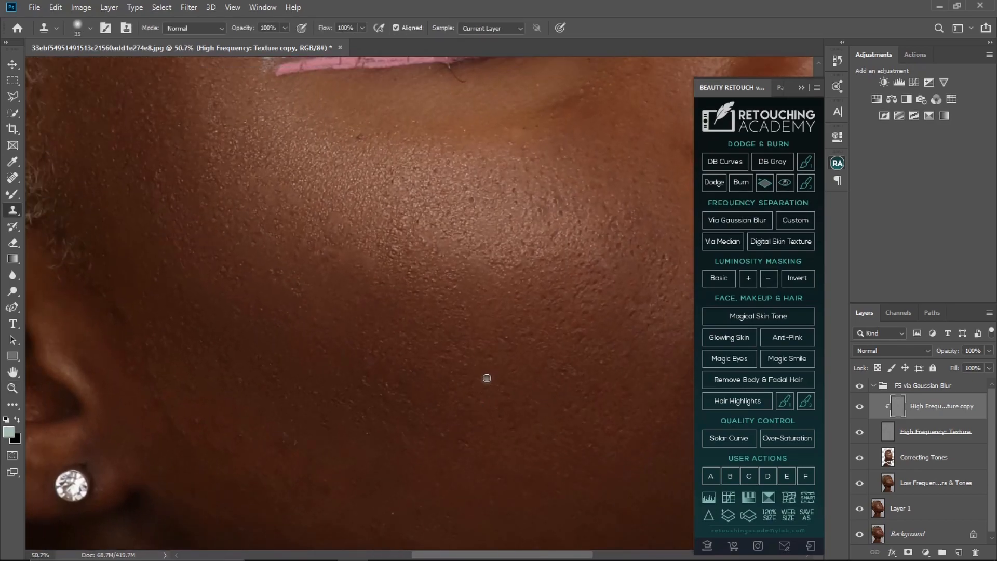
{"action": "left_click", "coordinate": [501, 369], "text": "alt"}
{"action": "left_click", "coordinate": [493, 358]}
{"action": "left_click", "coordinate": [527, 360], "text": "alt"}
{"action": "left_click_drag", "start_coordinate": [514, 345], "coordinate": [527, 368]}
{"action": "left_click", "coordinate": [527, 345], "text": "alt"}
{"action": "mouse_move", "coordinate": [531, 332]}
{"action": "left_mouse_down"}
{"action": "mouse_move", "coordinate": [541, 349]}
{"action": "mouse_move", "coordinate": [511, 336]}
{"action": "left_mouse_up"}
{"action": "left_click", "coordinate": [512, 349], "text": "alt"}
{"action": "left_click_drag", "start_coordinate": [370, 316], "coordinate": [425, 285]}
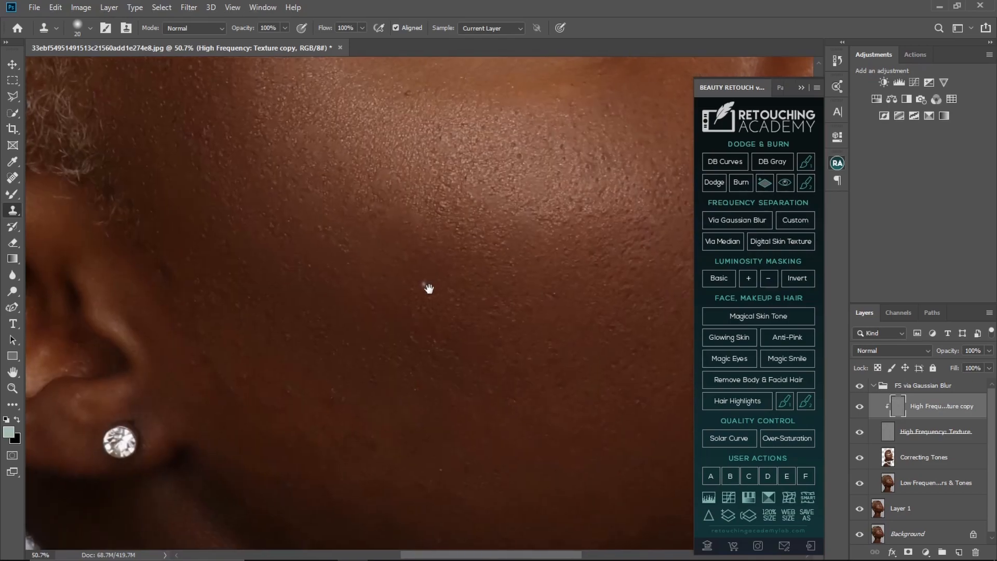
Clean up the uneven texture at the lower edge of the cheek highlight with the 20 px Clone Stamp.
{"action": "left_click", "coordinate": [399, 247], "text": "alt"}
{"action": "mouse_move", "coordinate": [433, 209]}
{"action": "left_mouse_down"}
{"action": "mouse_move", "coordinate": [422, 202]}
{"action": "mouse_move", "coordinate": [412, 213]}
{"action": "left_mouse_up"}
{"action": "key", "text": "z"}
{"action": "mouse_move", "coordinate": [457, 294]}
{"action": "left_mouse_down"}
{"action": "mouse_move", "coordinate": [445, 305]}
{"action": "mouse_move", "coordinate": [408, 292]}
{"action": "mouse_move", "coordinate": [438, 330]}
{"action": "mouse_move", "coordinate": [455, 388]}
{"action": "mouse_move", "coordinate": [478, 381]}
{"action": "left_mouse_up"}
{"action": "left_click_drag", "start_coordinate": [461, 290], "coordinate": [458, 348]}
{"action": "key", "text": "s"}
{"action": "left_click_drag", "start_coordinate": [474, 292], "coordinate": [385, 214]}
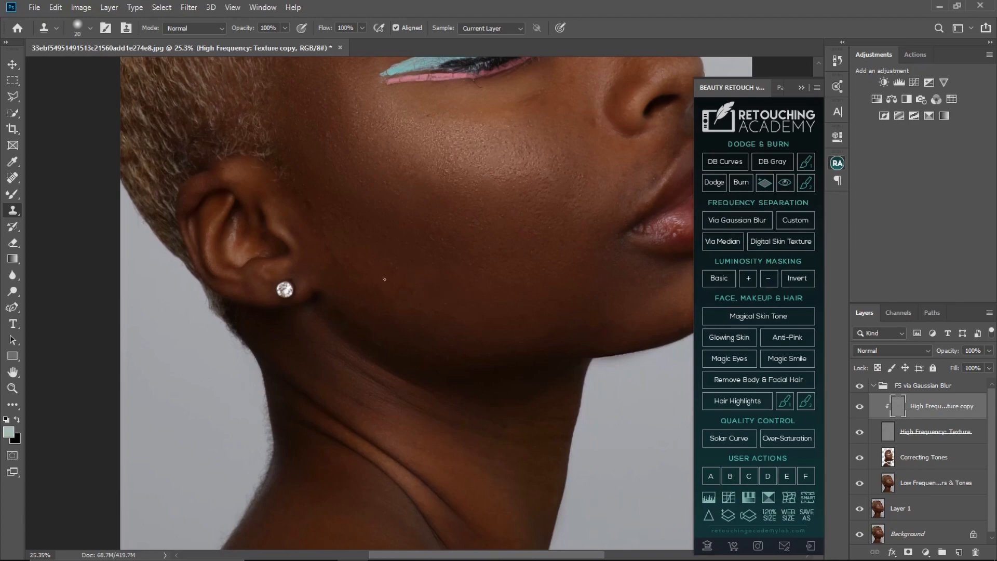
{"action": "left_click_drag", "start_coordinate": [475, 333], "coordinate": [465, 382]}
{"action": "mouse_move", "coordinate": [452, 327]}
{"action": "left_mouse_down"}
{"action": "mouse_move", "coordinate": [456, 390]}
{"action": "mouse_move", "coordinate": [451, 374]}
{"action": "left_mouse_up"}
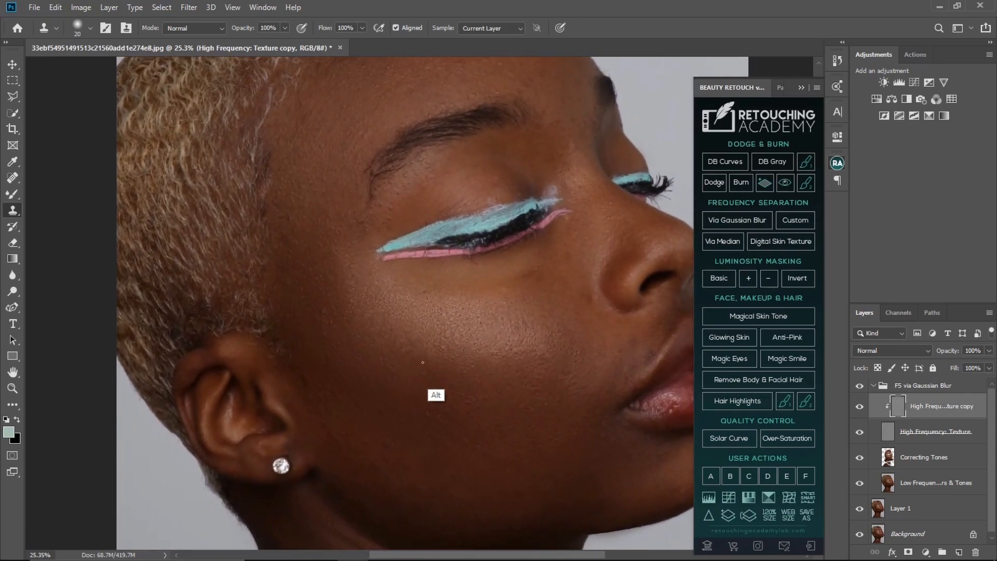
Clone out the texture spots beside the outer eye corner and below the eyebrow's tail.
{"action": "left_click_drag", "start_coordinate": [320, 360], "coordinate": [342, 415]}
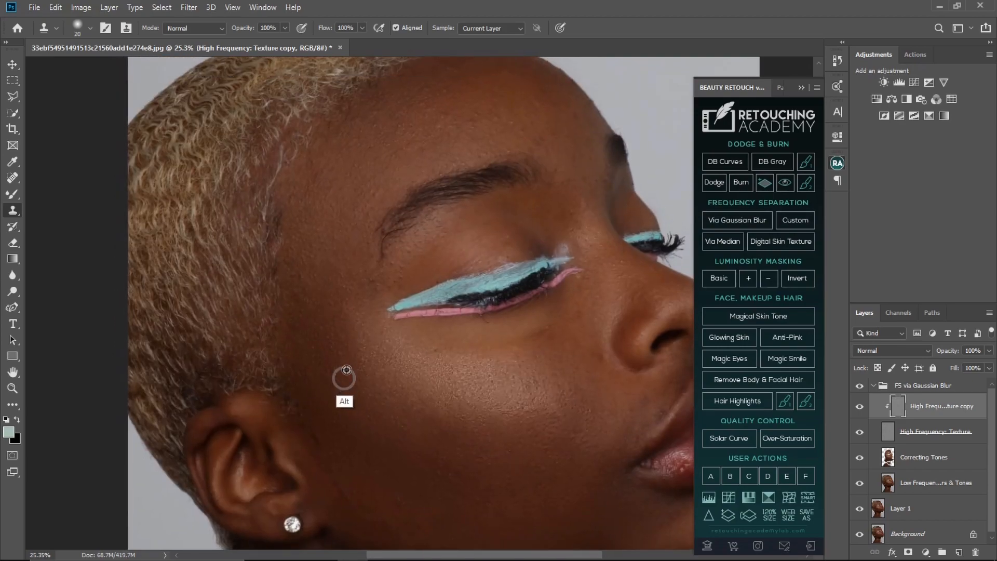
{"action": "mouse_move", "coordinate": [354, 321]}
{"action": "left_mouse_down"}
{"action": "mouse_move", "coordinate": [342, 405]}
{"action": "mouse_move", "coordinate": [340, 380]}
{"action": "left_mouse_up"}
{"action": "left_click", "coordinate": [370, 345], "text": "alt"}
{"action": "left_click", "coordinate": [366, 348]}
{"action": "left_click", "coordinate": [393, 345], "text": "alt"}
{"action": "left_click", "coordinate": [393, 341]}
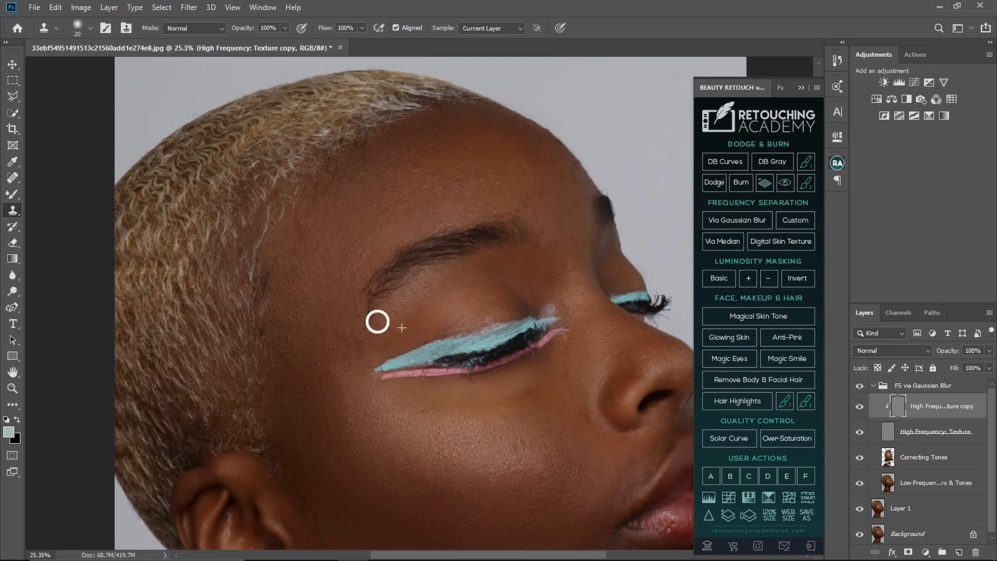
Clone clean skin texture over the temple spots between the eyebrow and the hairline.
{"action": "left_click_drag", "start_coordinate": [341, 286], "coordinate": [407, 316]}
{"action": "left_click", "coordinate": [384, 307], "text": "alt"}
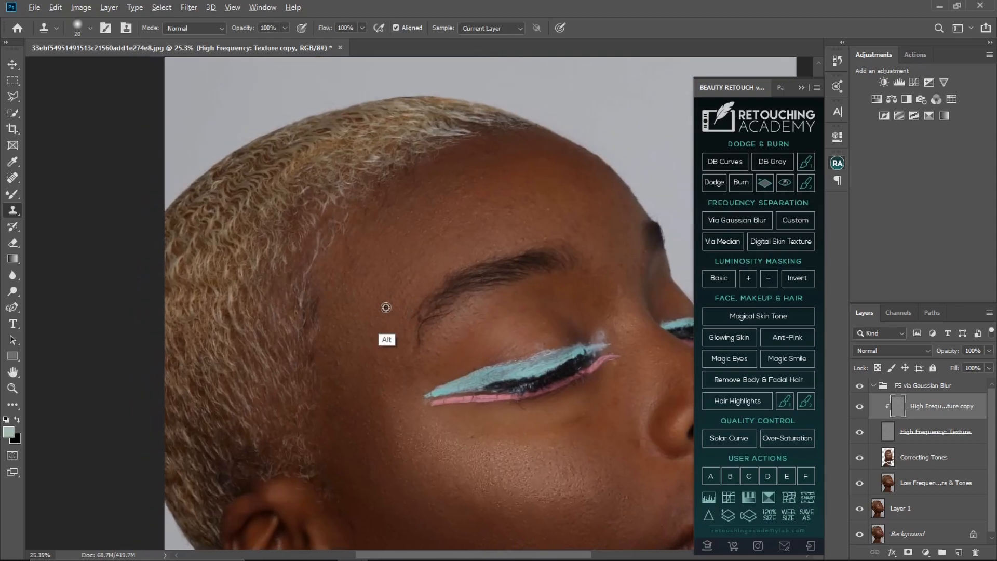
{"action": "left_click", "coordinate": [373, 324]}
{"action": "left_click_drag", "start_coordinate": [340, 336], "coordinate": [334, 339]}
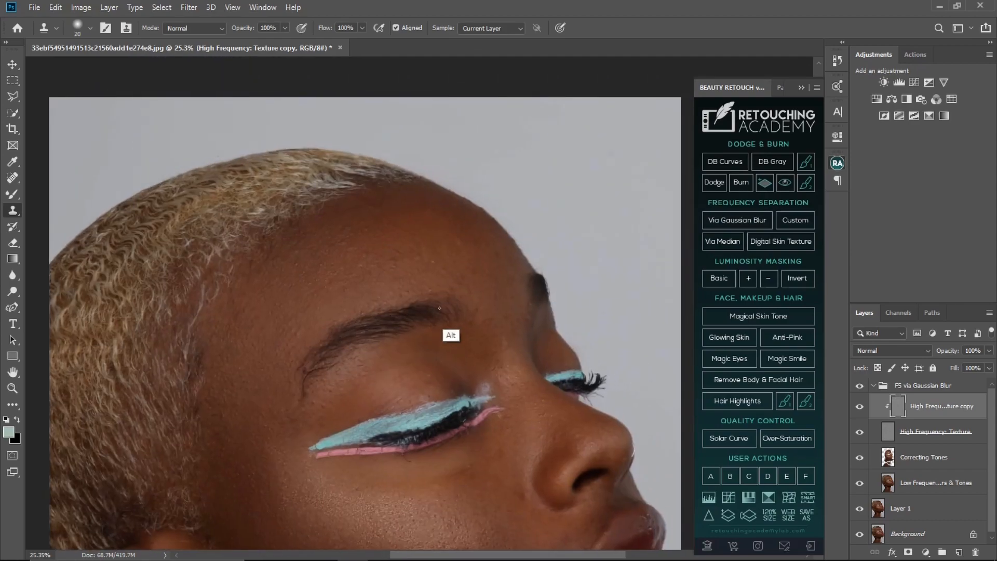
Clone out the texture spots on the forehead just above the near eyebrow.
{"action": "left_click_drag", "start_coordinate": [428, 257], "coordinate": [445, 289]}
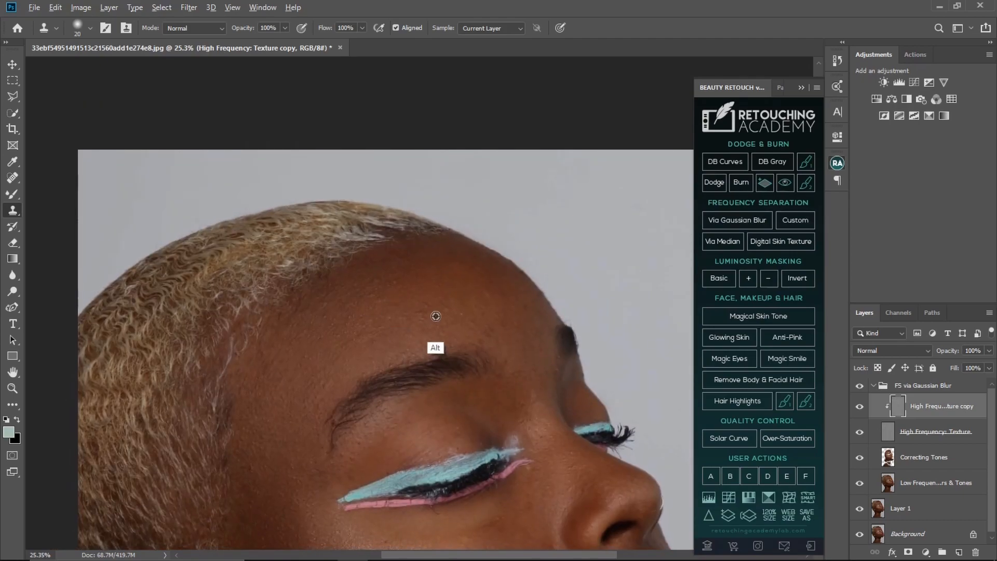
{"action": "left_click_drag", "start_coordinate": [452, 329], "coordinate": [494, 343]}
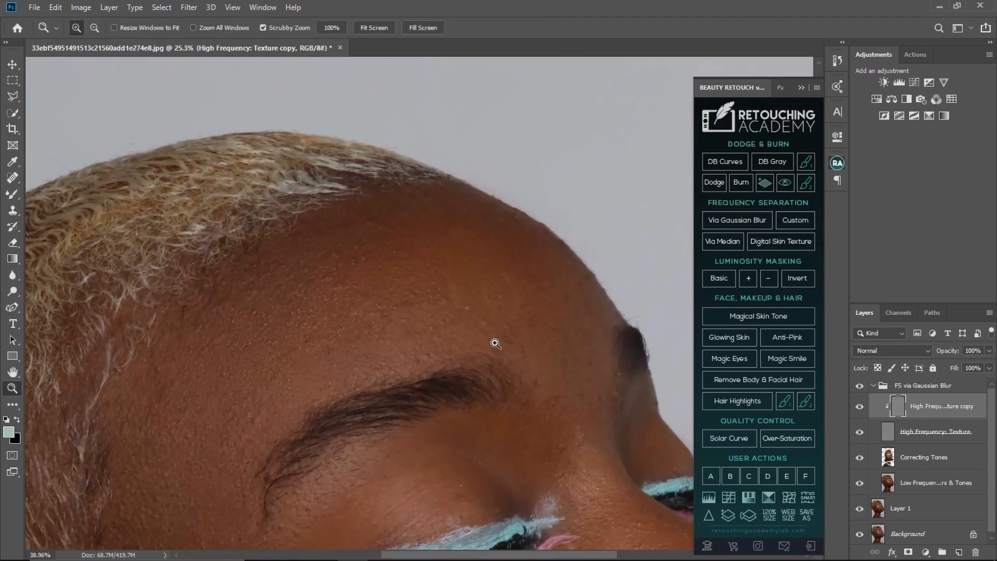
{"action": "left_click", "coordinate": [440, 354], "text": "alt"}
{"action": "left_click", "coordinate": [429, 355], "text": "alt"}
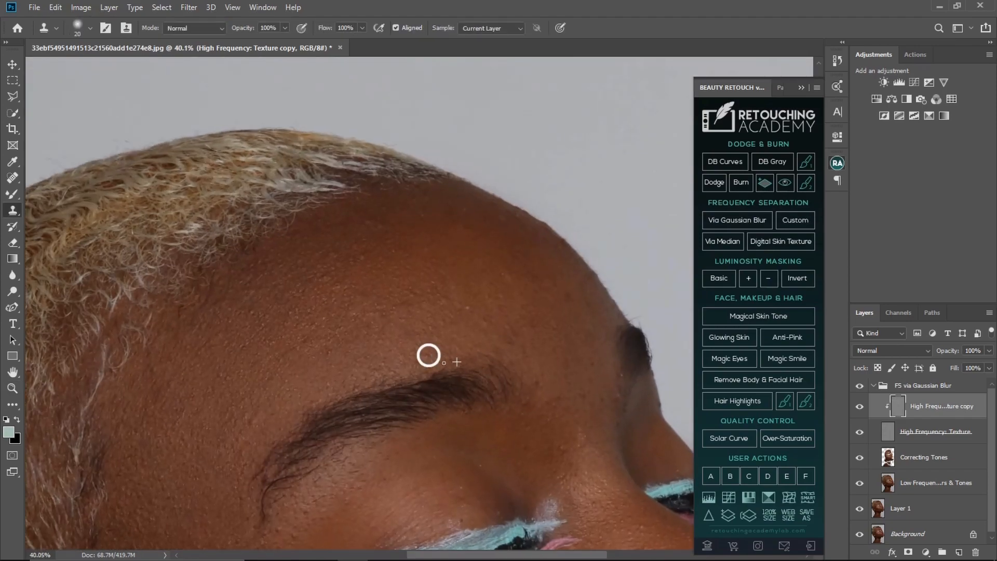
Clone clean texture over the bumps on the lower forehead between the near eyebrow and the far brow.
{"action": "left_click", "coordinate": [528, 340], "text": "alt"}
{"action": "left_click", "coordinate": [534, 341], "text": "alt"}
{"action": "left_click", "coordinate": [511, 322]}
{"action": "left_click", "coordinate": [527, 358], "text": "alt"}
{"action": "left_click_drag", "start_coordinate": [535, 353], "coordinate": [490, 350]}
{"action": "left_click", "coordinate": [526, 358], "text": "alt"}
{"action": "left_click", "coordinate": [529, 330]}
{"action": "left_click", "coordinate": [537, 356], "text": "alt"}
{"action": "left_click", "coordinate": [540, 339]}
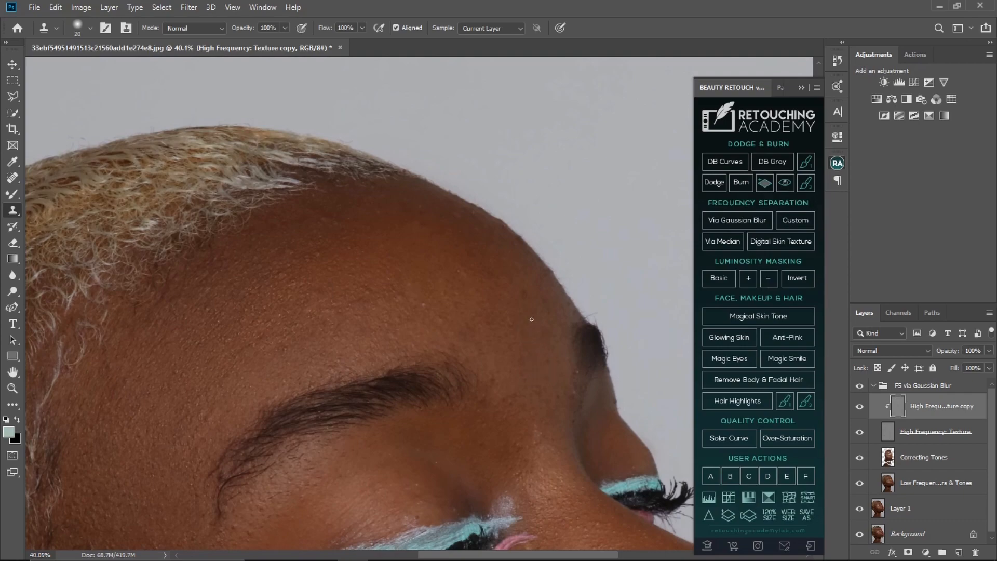
Smooth the skin texture between the eyebrows by cloning from adjacent clean skin.
{"action": "mouse_move", "coordinate": [566, 380]}
{"action": "left_mouse_down"}
{"action": "mouse_move", "coordinate": [550, 268]}
{"action": "mouse_move", "coordinate": [575, 305]}
{"action": "left_mouse_up"}
{"action": "left_click", "coordinate": [556, 298], "text": "alt"}
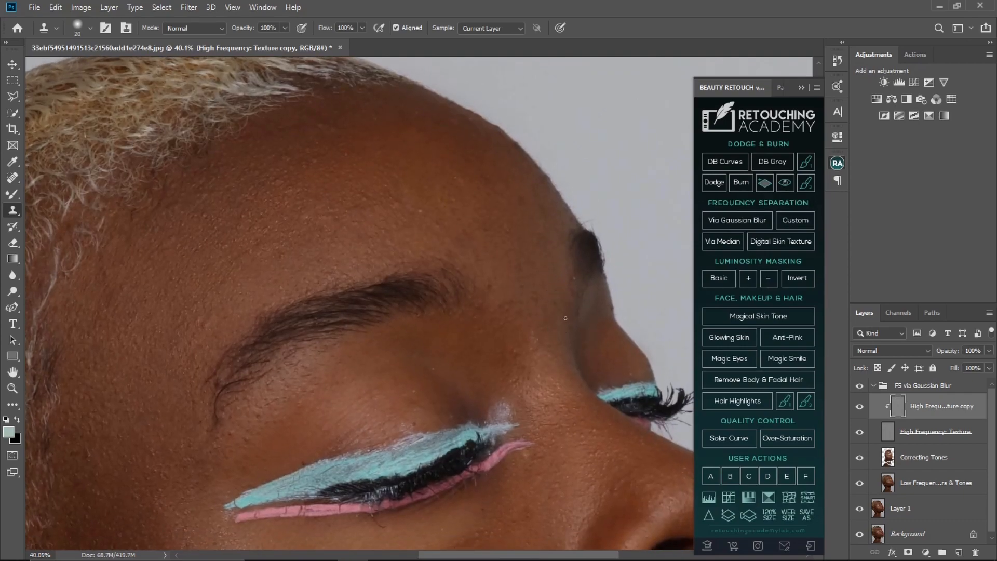
{"action": "left_click", "coordinate": [533, 319], "text": "alt"}
{"action": "left_click_drag", "start_coordinate": [533, 314], "coordinate": [499, 302]}
{"action": "left_click", "coordinate": [528, 305], "text": "alt"}
{"action": "left_click", "coordinate": [526, 306], "text": "alt"}
{"action": "left_click", "coordinate": [504, 292], "text": "alt"}
{"action": "left_click", "coordinate": [503, 291], "text": "alt"}
{"action": "left_click", "coordinate": [496, 301], "text": "alt"}
{"action": "left_click", "coordinate": [479, 301]}
Clone out the texture spots on the upper nose bridge beside the inner eye corner.
{"action": "left_click", "coordinate": [491, 346], "text": "alt"}
{"action": "left_click", "coordinate": [488, 359], "text": "alt"}
{"action": "left_click", "coordinate": [535, 372], "text": "alt"}
{"action": "left_click", "coordinate": [525, 350]}
{"action": "left_click", "coordinate": [539, 352]}
{"action": "left_click", "coordinate": [519, 329], "text": "alt"}
{"action": "left_click_drag", "start_coordinate": [547, 399], "coordinate": [568, 341]}
{"action": "left_click", "coordinate": [533, 329], "text": "alt"}
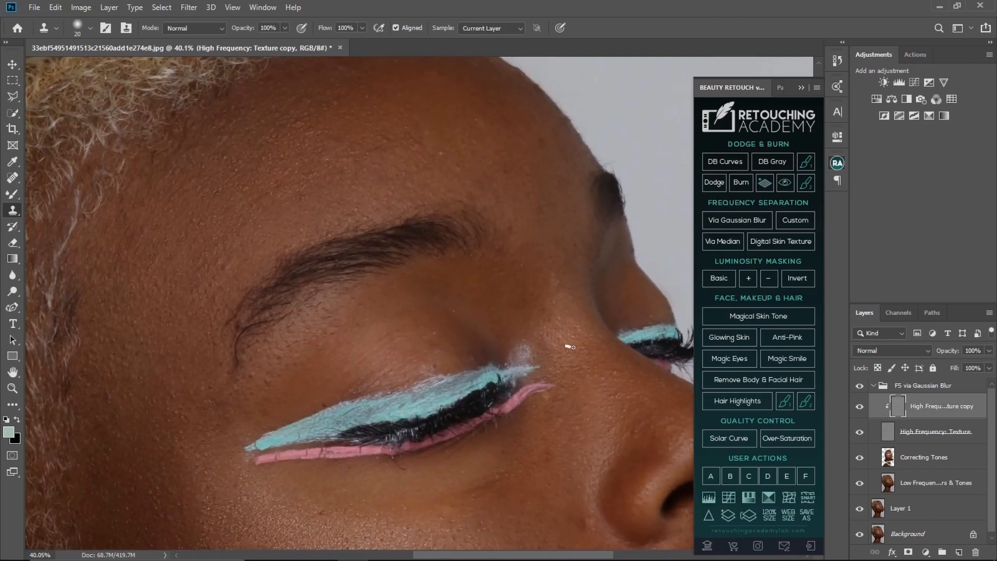
Clone clean texture over the blemishes along the side of the nose.
{"action": "mouse_move", "coordinate": [585, 382]}
{"action": "left_mouse_down"}
{"action": "mouse_move", "coordinate": [501, 356]}
{"action": "mouse_move", "coordinate": [522, 346]}
{"action": "left_mouse_up"}
{"action": "left_click", "coordinate": [532, 341], "text": "alt"}
{"action": "left_click", "coordinate": [528, 355], "text": "alt"}
{"action": "left_click", "coordinate": [562, 405], "text": "alt"}
{"action": "left_click_drag", "start_coordinate": [568, 408], "coordinate": [545, 407]}
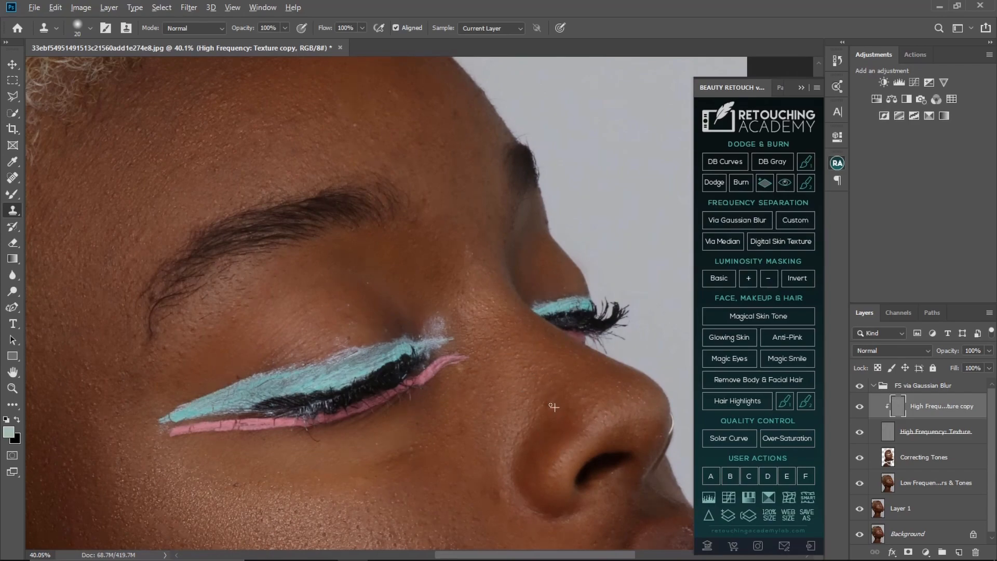
Clone out the texture spots on the skin beside the nostril and on the adjoining inner cheek.
{"action": "left_click_drag", "start_coordinate": [561, 348], "coordinate": [570, 289]}
{"action": "left_click", "coordinate": [523, 422], "text": "alt"}
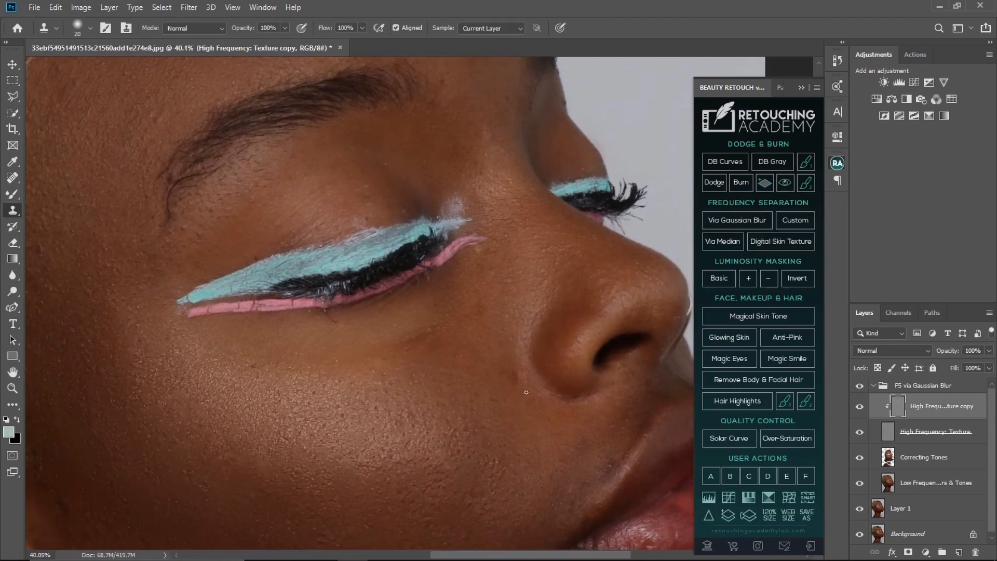
{"action": "left_click_drag", "start_coordinate": [529, 384], "coordinate": [526, 373]}
{"action": "left_click", "coordinate": [485, 343], "text": "alt"}
{"action": "left_click_drag", "start_coordinate": [495, 323], "coordinate": [453, 378]}
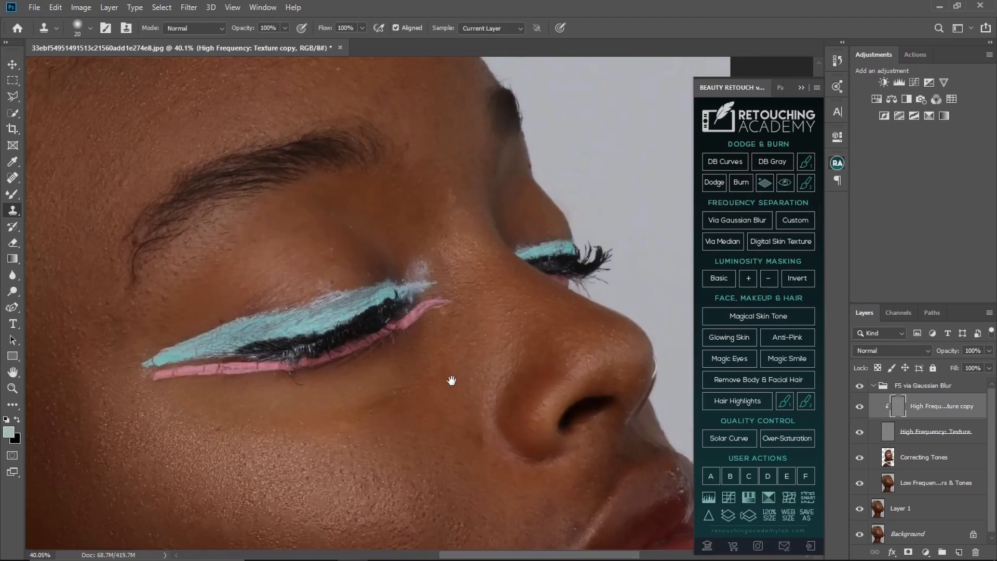
{"action": "left_click", "coordinate": [478, 364], "text": "alt"}
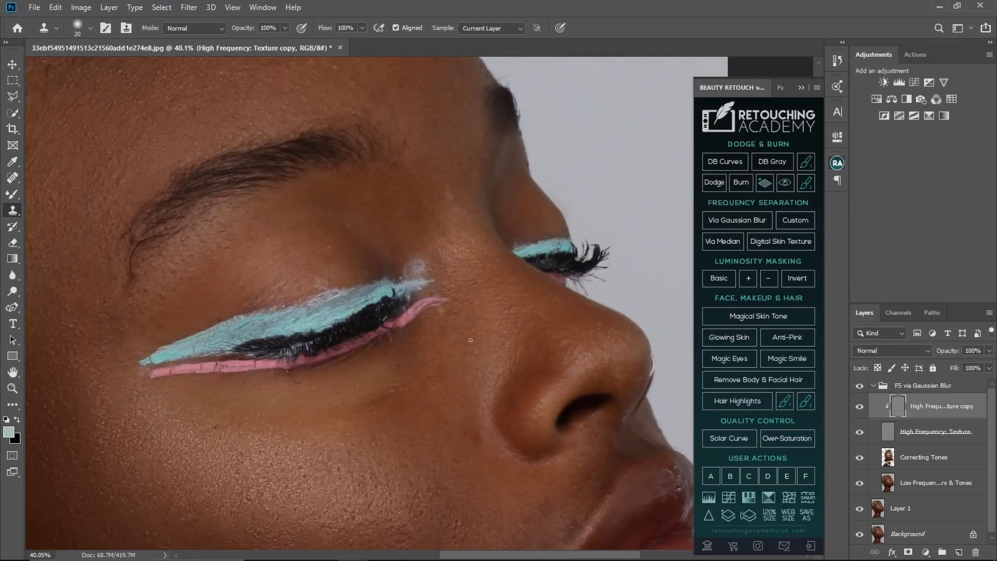
{"action": "left_click_drag", "start_coordinate": [473, 387], "coordinate": [487, 276]}
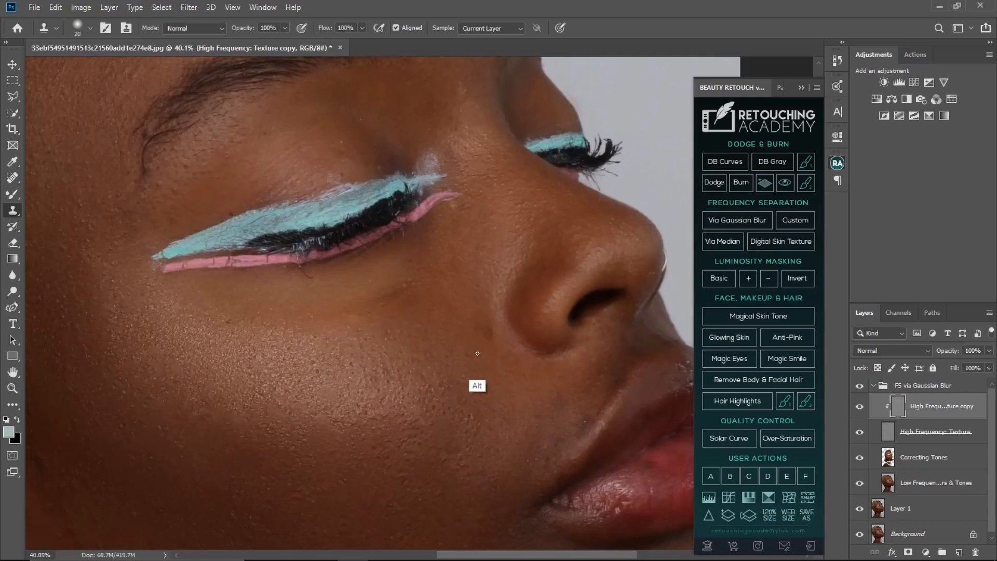
Clone clean texture over the spots on the skin between the nostril and the upper lip.
{"action": "mouse_move", "coordinate": [513, 397]}
{"action": "left_mouse_down"}
{"action": "mouse_move", "coordinate": [445, 349]}
{"action": "mouse_move", "coordinate": [452, 341]}
{"action": "left_mouse_up"}
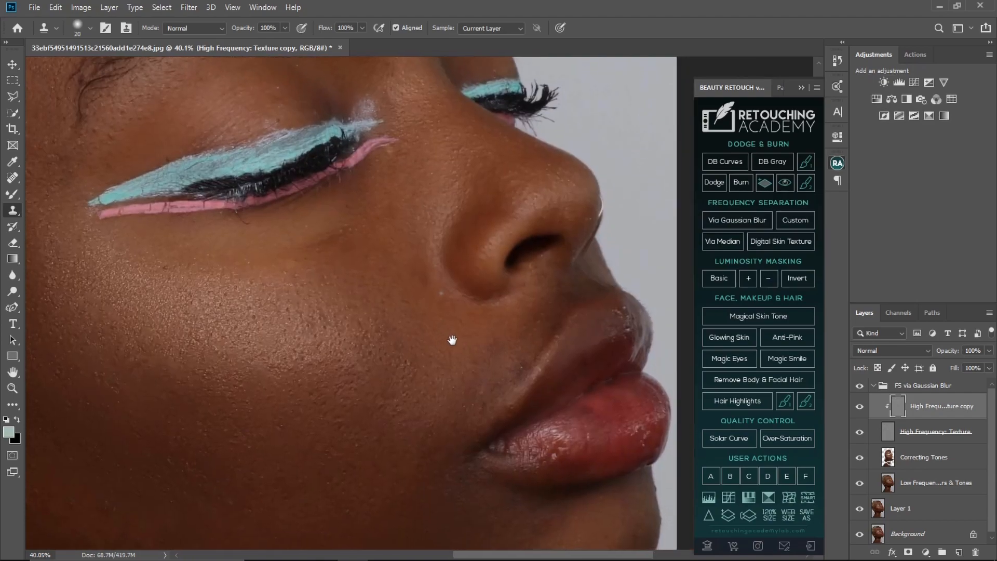
{"action": "left_click", "coordinate": [492, 361], "text": "alt"}
{"action": "left_click_drag", "start_coordinate": [492, 360], "coordinate": [474, 284]}
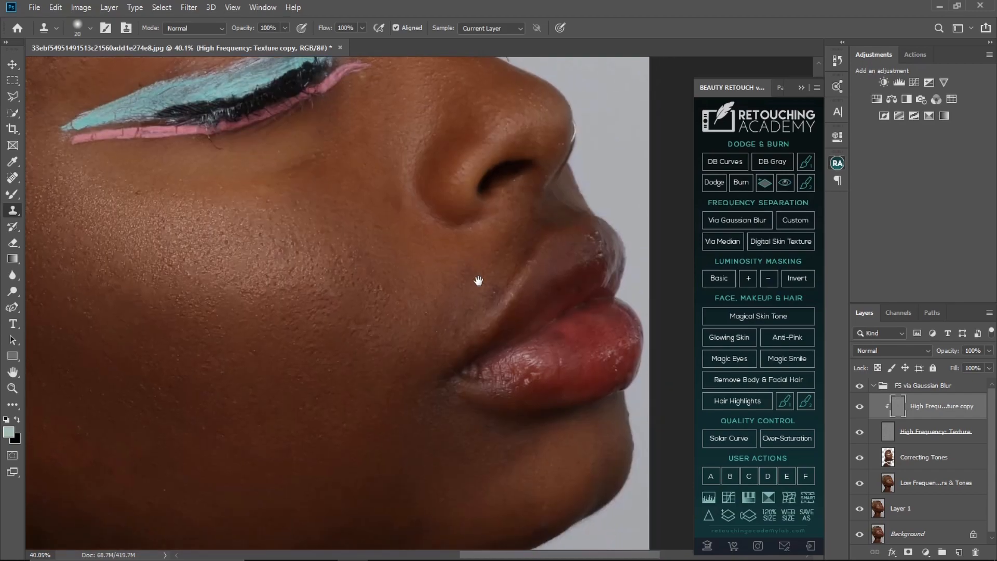
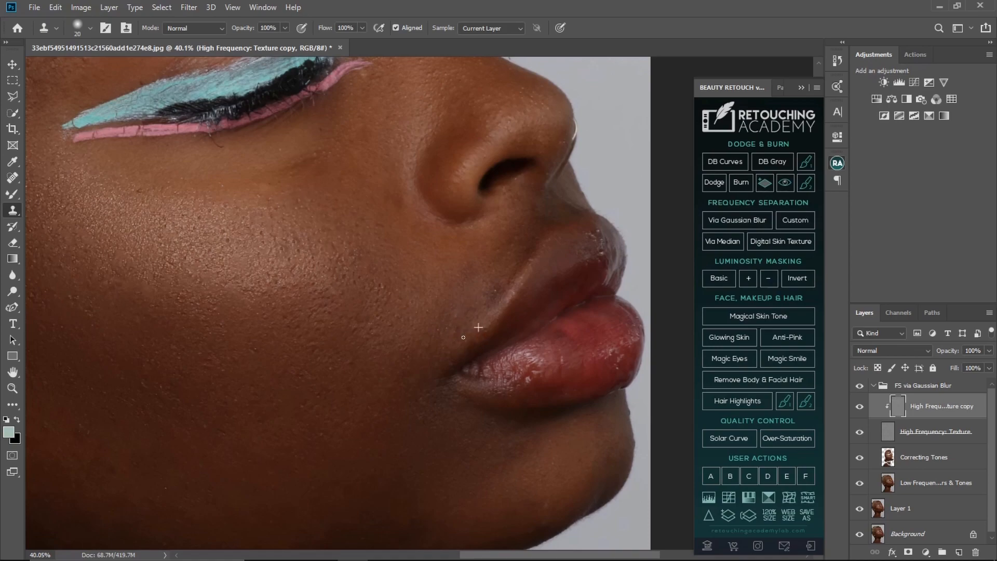
Clone out the rough texture spots on the cheek beside the corner of the mouth.
{"action": "left_click_drag", "start_coordinate": [437, 343], "coordinate": [388, 282]}
{"action": "key", "text": "alt"}
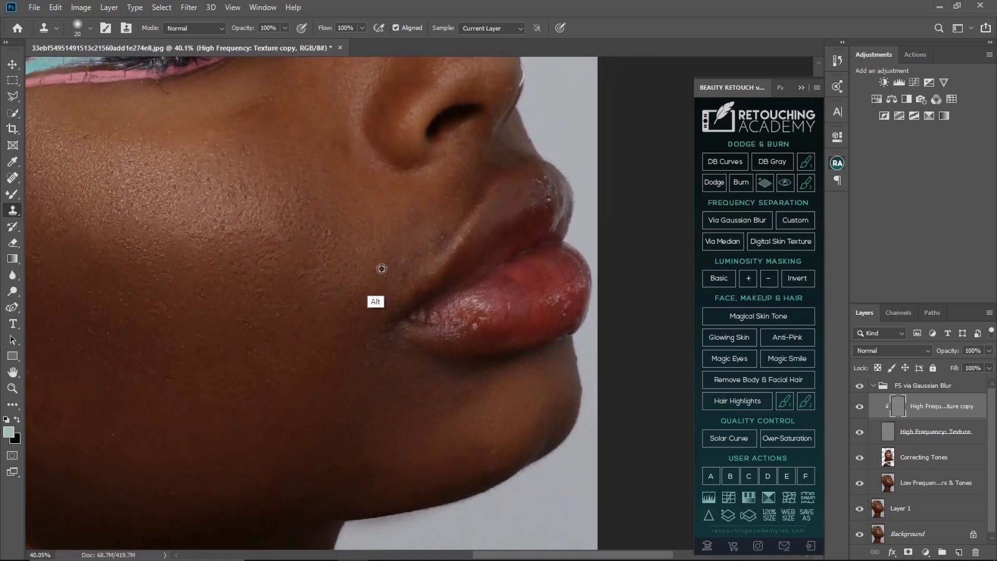
{"action": "left_click", "coordinate": [392, 267], "text": "alt"}
{"action": "left_click_drag", "start_coordinate": [335, 297], "coordinate": [353, 310]}
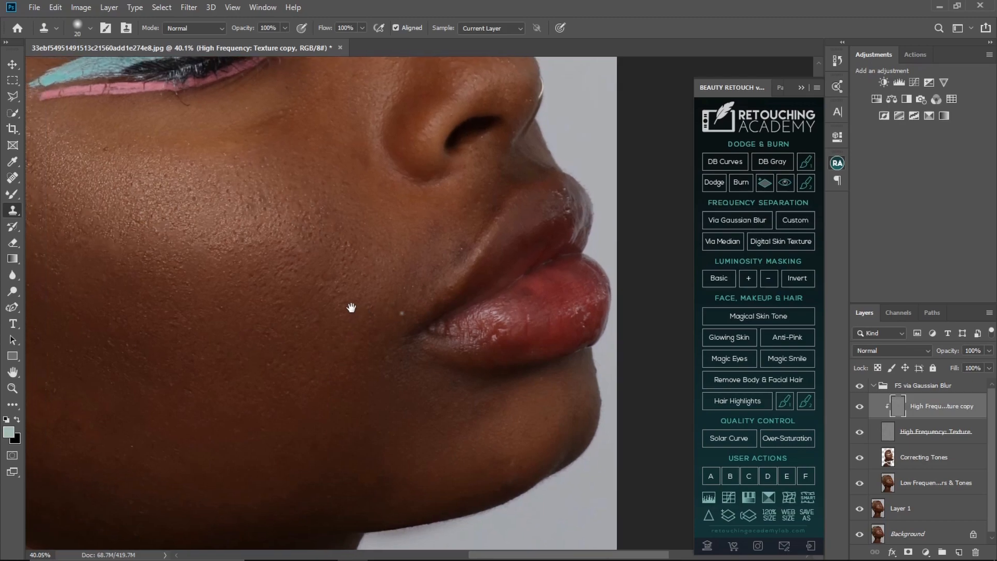
{"action": "left_click", "coordinate": [373, 276], "text": "alt"}
{"action": "mouse_move", "coordinate": [385, 270]}
{"action": "left_mouse_down"}
{"action": "mouse_move", "coordinate": [382, 283]}
{"action": "mouse_move", "coordinate": [356, 239]}
{"action": "left_mouse_up"}
{"action": "left_click", "coordinate": [383, 233], "text": "alt"}
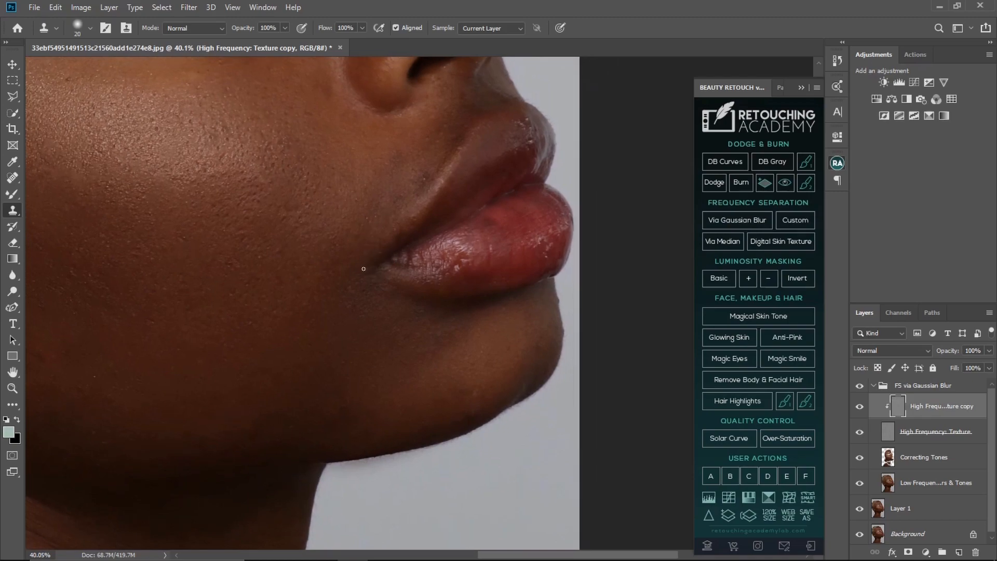
Clone out the texture spots below the mouth corner and across the chin.
{"action": "left_click_drag", "start_coordinate": [328, 304], "coordinate": [266, 243]}
{"action": "left_click", "coordinate": [280, 185], "text": "alt"}
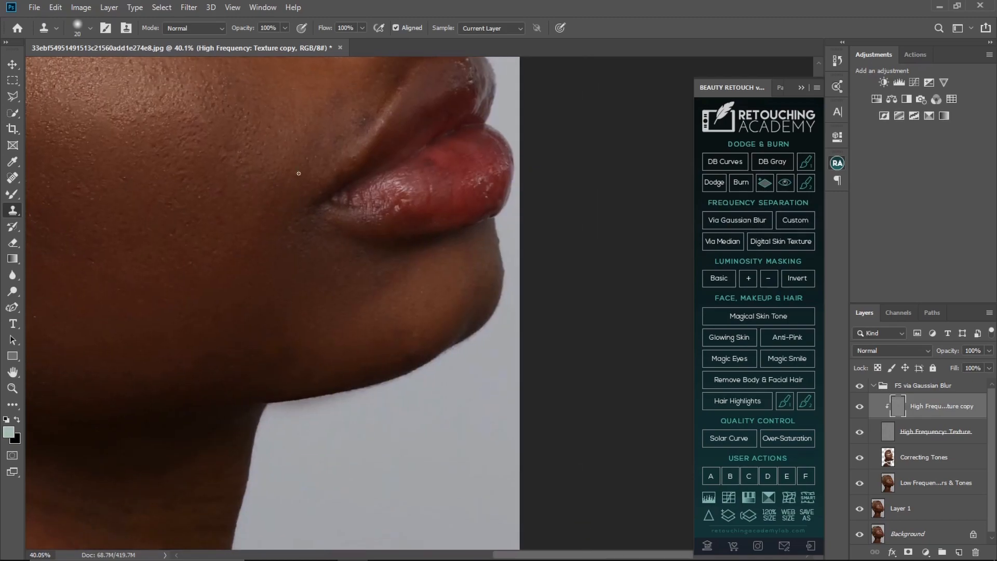
{"action": "left_click_drag", "start_coordinate": [347, 312], "coordinate": [389, 307]}
{"action": "left_click", "coordinate": [404, 262], "text": "alt"}
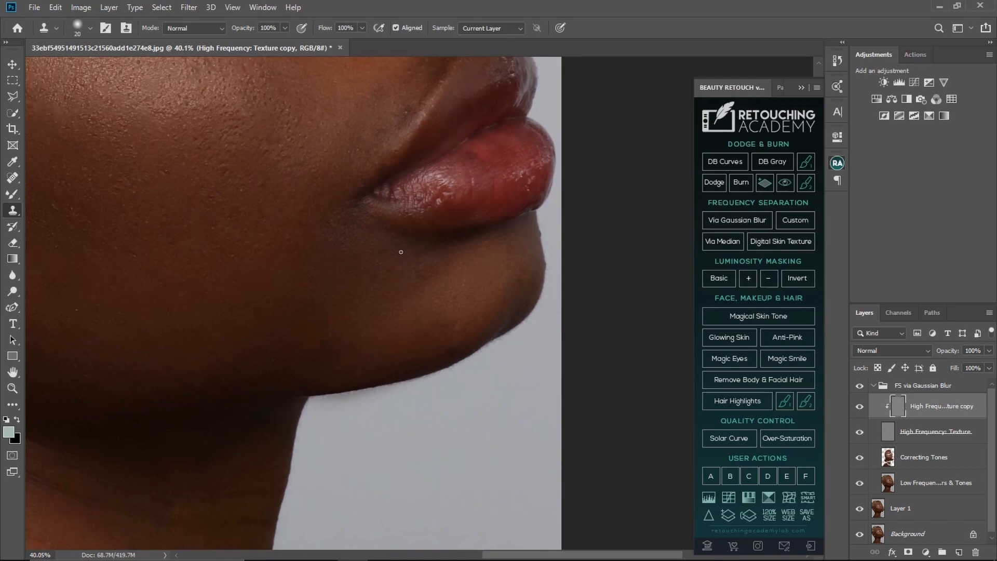
{"action": "left_click", "coordinate": [469, 330], "text": "alt"}
{"action": "left_click_drag", "start_coordinate": [462, 305], "coordinate": [379, 346]}
{"action": "left_click", "coordinate": [412, 331], "text": "alt"}
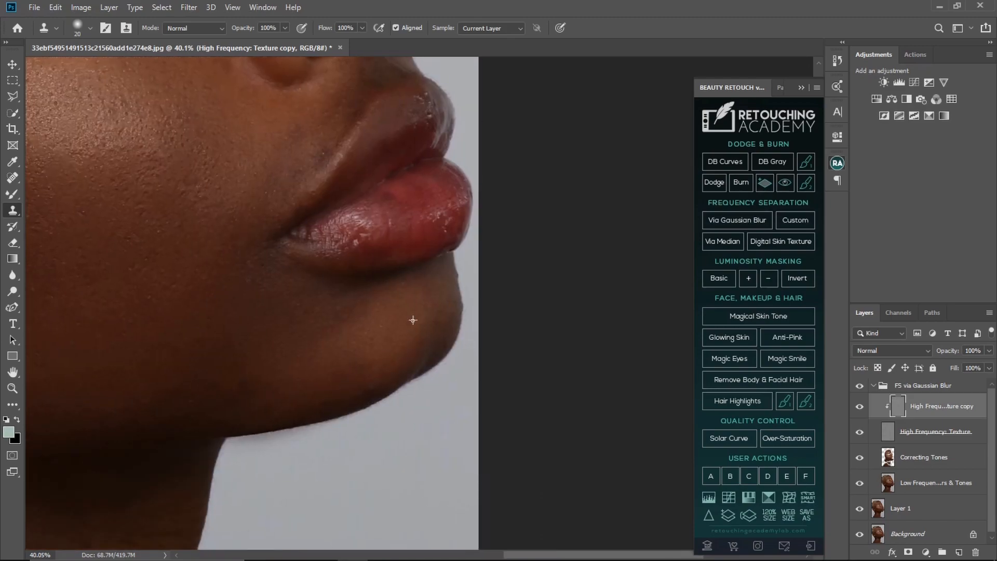
{"action": "left_click", "coordinate": [418, 297], "text": "alt"}
Clone clean texture over the blemishes along the upper lip's edge and the skin below the nostril.
{"action": "left_click_drag", "start_coordinate": [411, 200], "coordinate": [356, 311]}
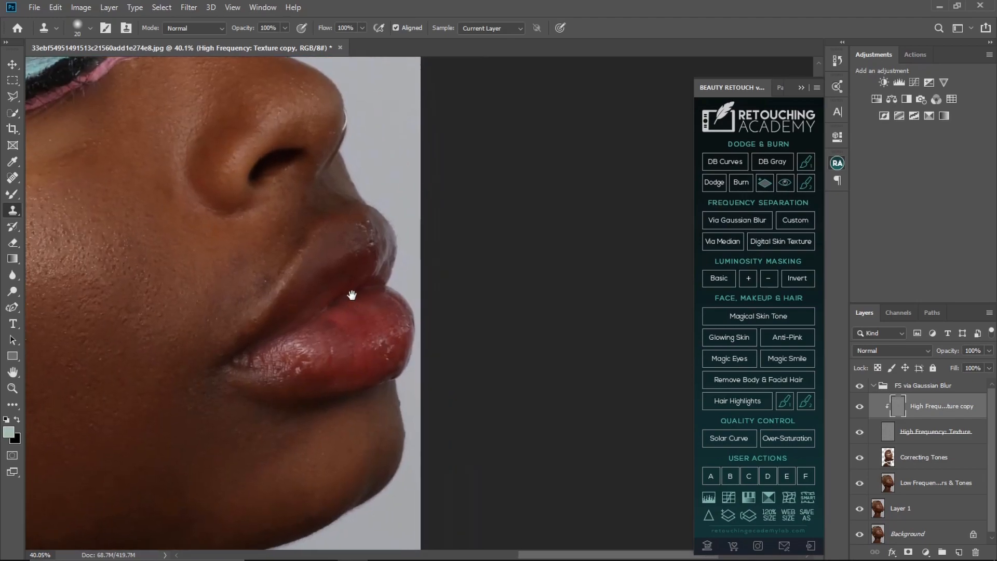
{"action": "left_click", "coordinate": [273, 218], "text": "alt"}
{"action": "left_click", "coordinate": [286, 267], "text": "alt"}
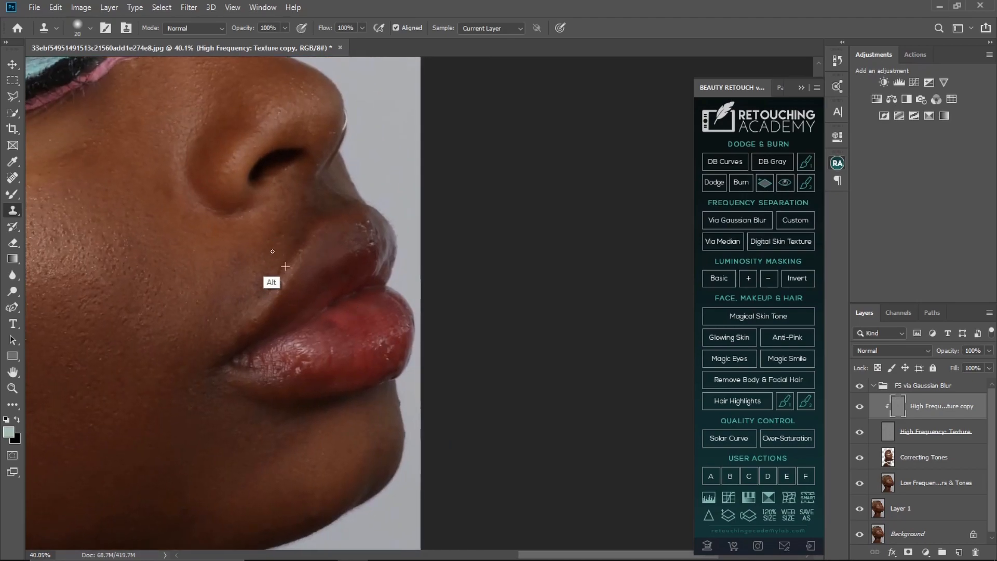
{"action": "left_click", "coordinate": [292, 222], "text": "alt"}
{"action": "left_click", "coordinate": [273, 241], "text": "alt"}
{"action": "left_click", "coordinate": [283, 197], "text": "alt"}
{"action": "left_click", "coordinate": [260, 221], "text": "alt"}
{"action": "left_click", "coordinate": [272, 196]}
Clone out the bright flecks near the peak of the upper lip.
{"action": "left_click", "coordinate": [363, 233], "text": "alt"}
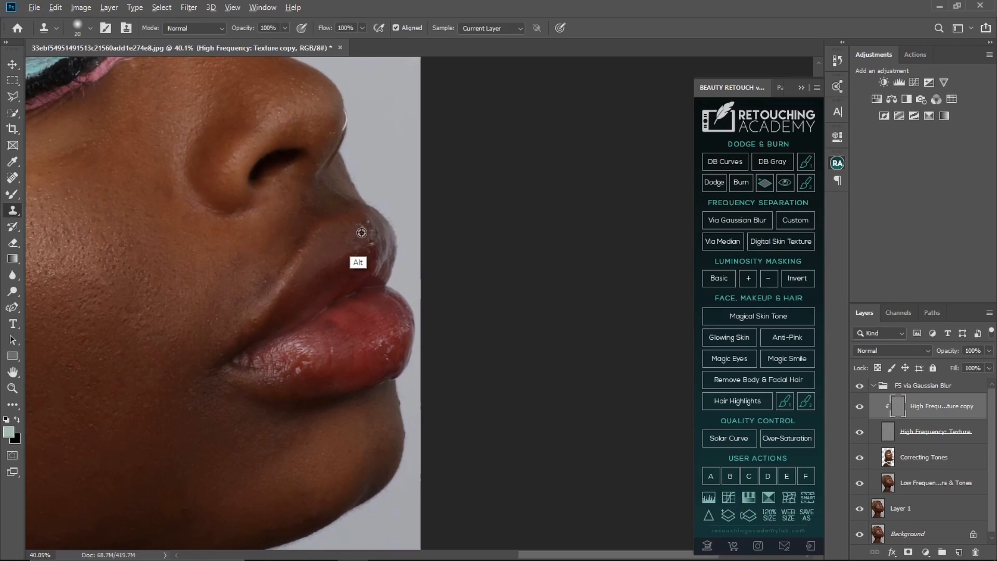
{"action": "left_click_drag", "start_coordinate": [362, 223], "coordinate": [370, 229]}
{"action": "left_click", "coordinate": [354, 239], "text": "alt"}
{"action": "left_click", "coordinate": [369, 237], "text": "alt"}
{"action": "left_click_drag", "start_coordinate": [363, 233], "coordinate": [374, 227]}
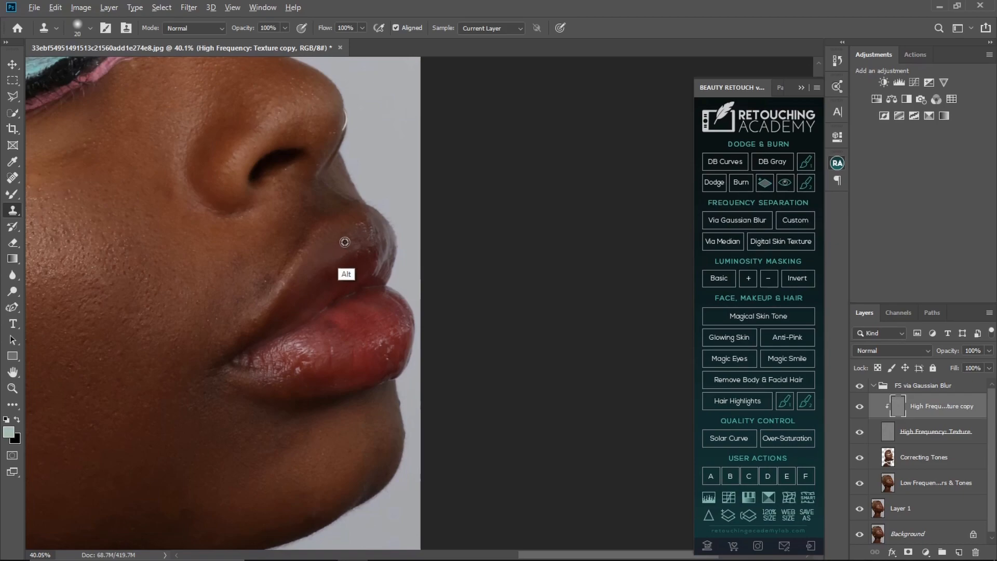
Hide the high-frequency texture and blend the upper lip tones on the Correcting Tones layer with the Mixer Brush at size 100.
{"action": "mouse_move", "coordinate": [310, 323]}
{"action": "left_mouse_down"}
{"action": "mouse_move", "coordinate": [332, 210]}
{"action": "mouse_move", "coordinate": [303, 316]}
{"action": "left_mouse_up"}
{"action": "left_click", "coordinate": [859, 432]}
{"action": "left_click", "coordinate": [877, 457]}
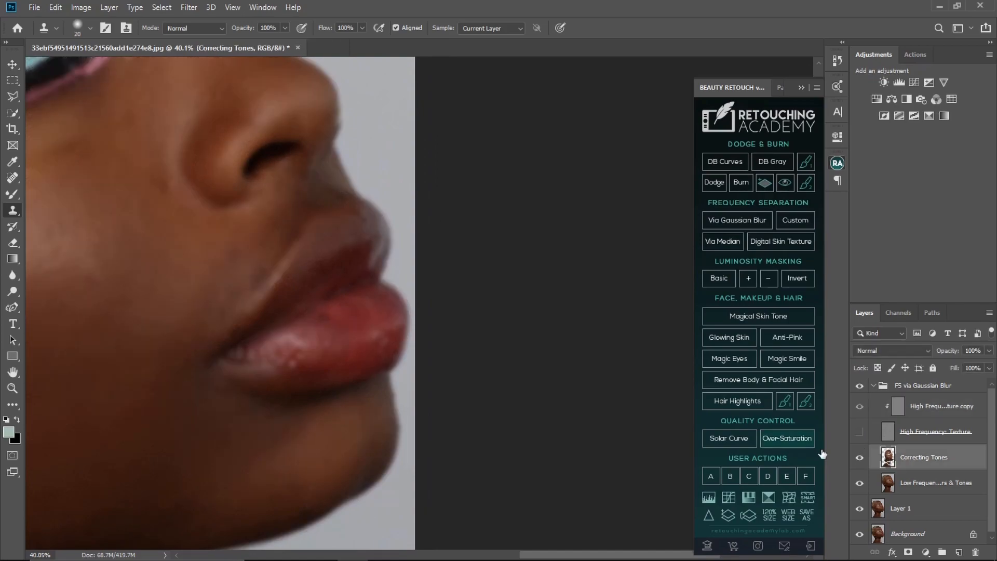
{"action": "key", "text": "b"}
{"action": "key", "text": "bracketleft"}
{"action": "key", "text": "bracketleft"}
{"action": "key", "text": "bracketleft"}
{"action": "key", "text": "bracketleft"}
{"action": "key", "text": "bracketleft"}
{"action": "key", "text": "bracketleft"}
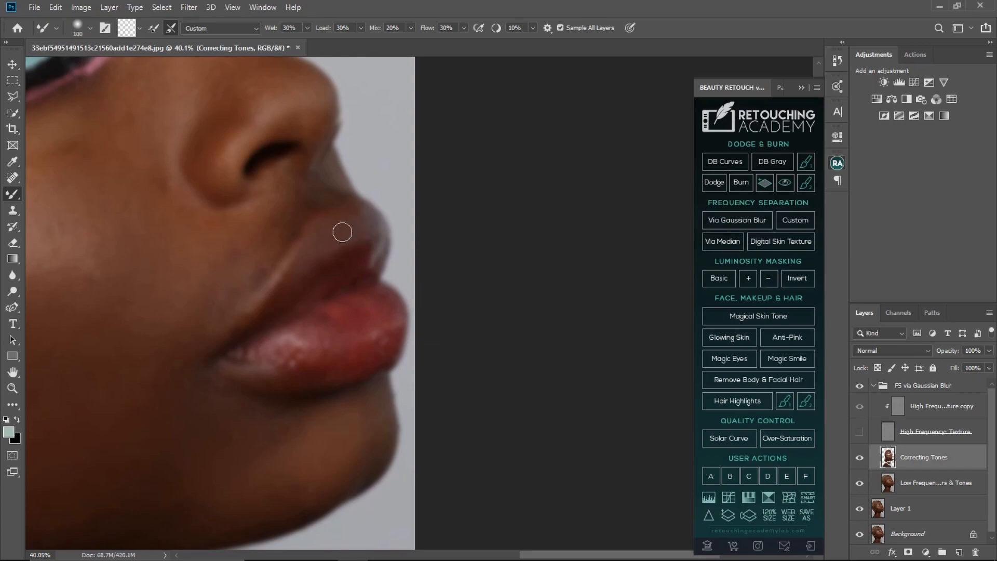
Return to the High Frequency texture copy layer and clone out the spots on the lower cheek above the jawline.
{"action": "left_click", "coordinate": [893, 410]}
{"action": "mouse_move", "coordinate": [283, 340]}
{"action": "left_mouse_down"}
{"action": "mouse_move", "coordinate": [319, 302]}
{"action": "mouse_move", "coordinate": [395, 254]}
{"action": "mouse_move", "coordinate": [411, 226]}
{"action": "left_mouse_up"}
{"action": "key", "text": "s"}
{"action": "mouse_move", "coordinate": [361, 348]}
{"action": "left_mouse_down"}
{"action": "mouse_move", "coordinate": [486, 277]}
{"action": "mouse_move", "coordinate": [453, 316]}
{"action": "mouse_move", "coordinate": [540, 285]}
{"action": "left_mouse_up"}
{"action": "mouse_move", "coordinate": [388, 217]}
{"action": "left_mouse_down"}
{"action": "mouse_move", "coordinate": [391, 241]}
{"action": "mouse_move", "coordinate": [308, 224]}
{"action": "left_mouse_up"}
{"action": "left_click", "coordinate": [327, 310], "text": "alt"}
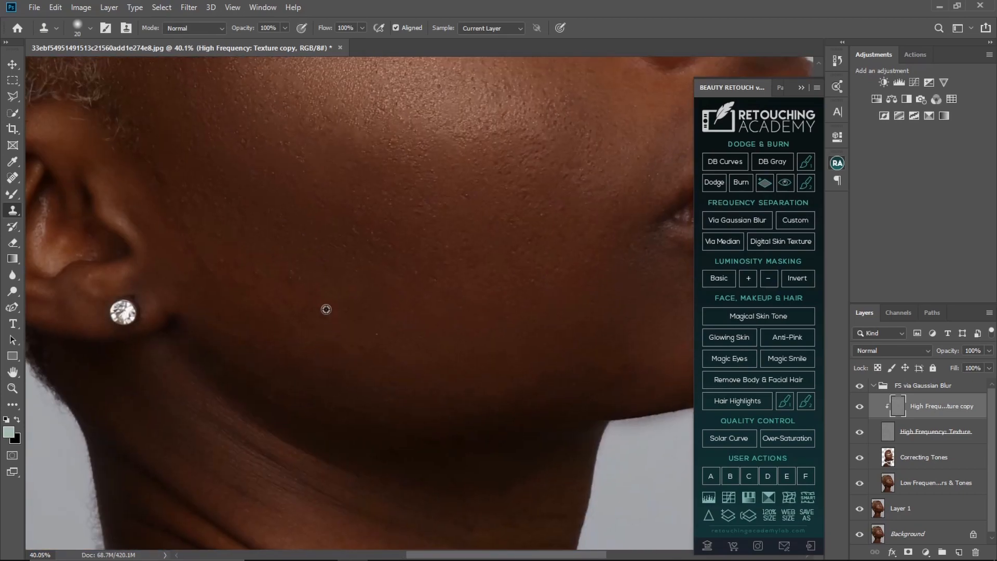
{"action": "left_click", "coordinate": [374, 359], "text": "alt"}
{"action": "left_click", "coordinate": [370, 356]}
{"action": "left_click", "coordinate": [395, 343], "text": "alt"}
{"action": "left_click", "coordinate": [405, 349], "text": "alt"}
{"action": "left_click", "coordinate": [401, 331]}
{"action": "left_click", "coordinate": [424, 366], "text": "alt"}
{"action": "left_click_drag", "start_coordinate": [400, 327], "coordinate": [405, 351]}
Clone out the remaining texture spots on the cheek in front of the ear and along the jaw.
{"action": "left_click_drag", "start_coordinate": [320, 296], "coordinate": [390, 359]}
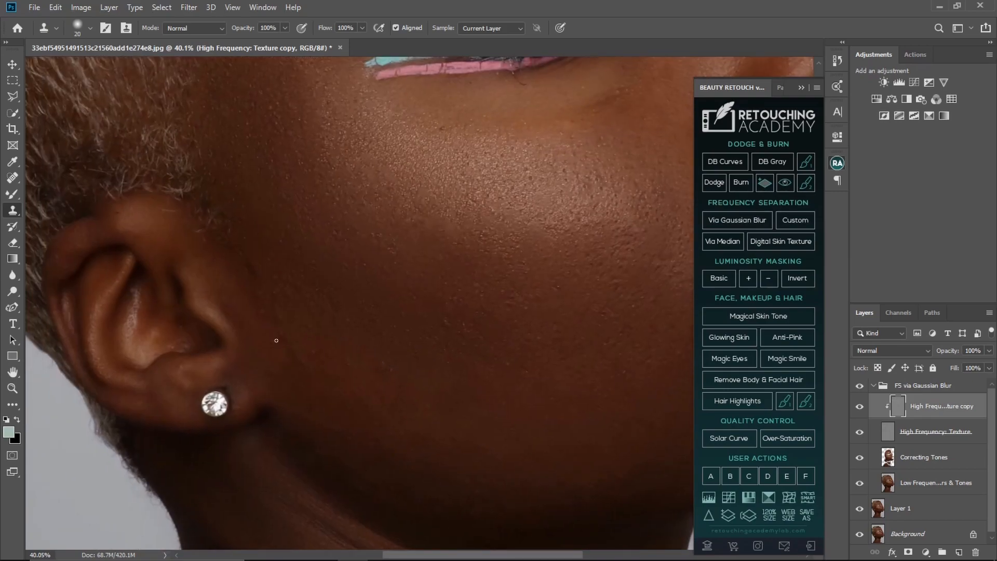
{"action": "left_click_drag", "start_coordinate": [357, 292], "coordinate": [368, 363]}
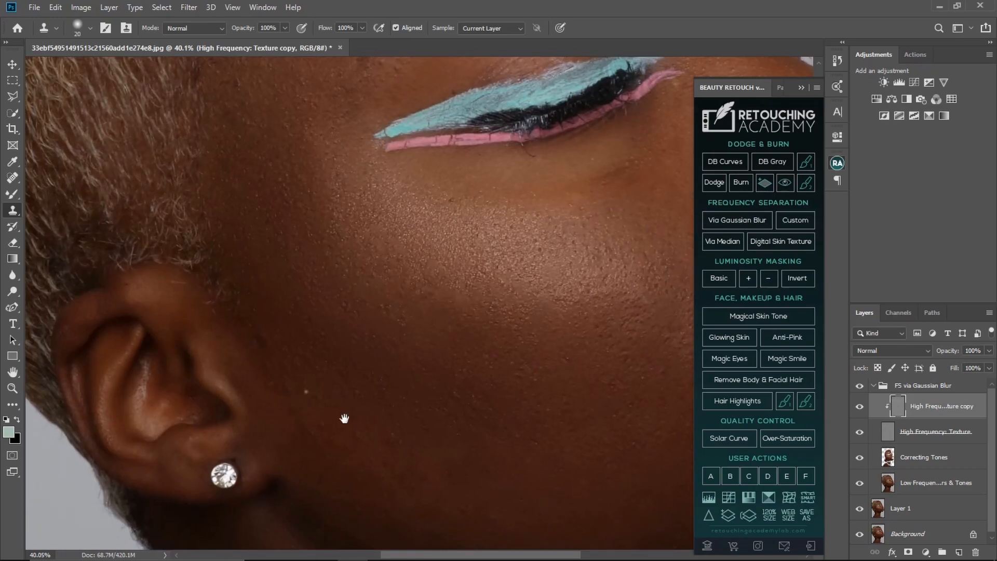
{"action": "left_click_drag", "start_coordinate": [345, 418], "coordinate": [316, 361]}
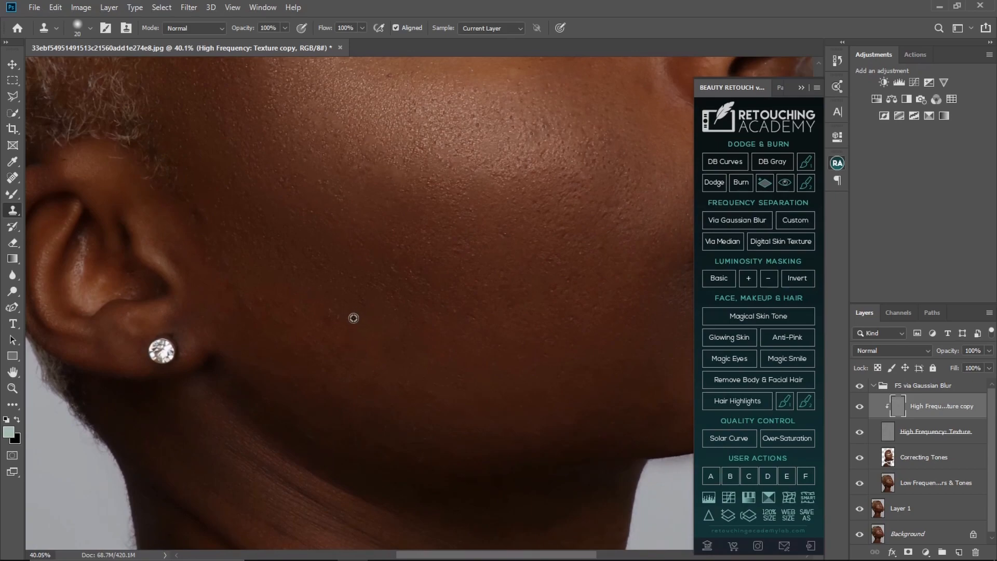
{"action": "left_click_drag", "start_coordinate": [426, 402], "coordinate": [351, 308]}
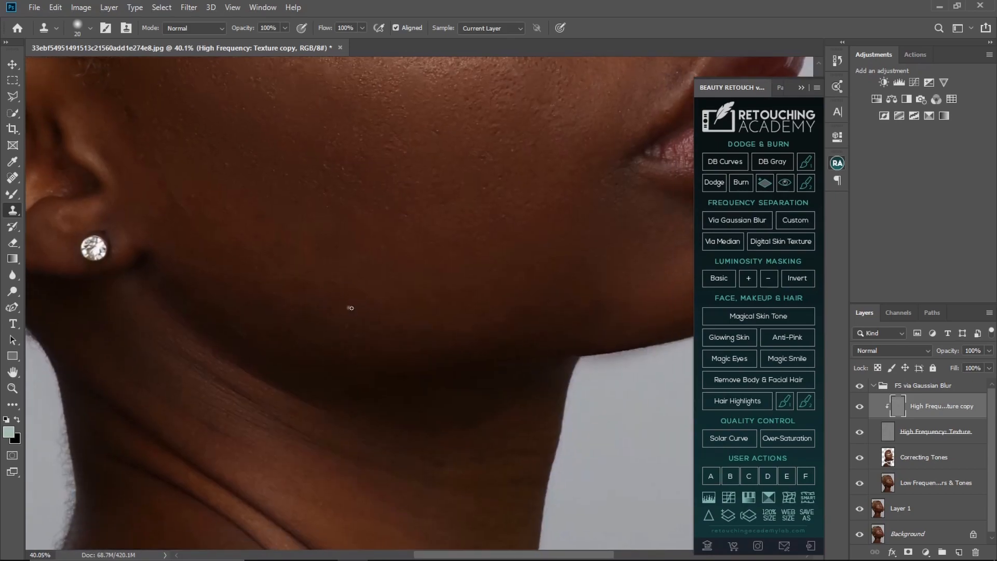
{"action": "left_click_drag", "start_coordinate": [383, 351], "coordinate": [385, 421]}
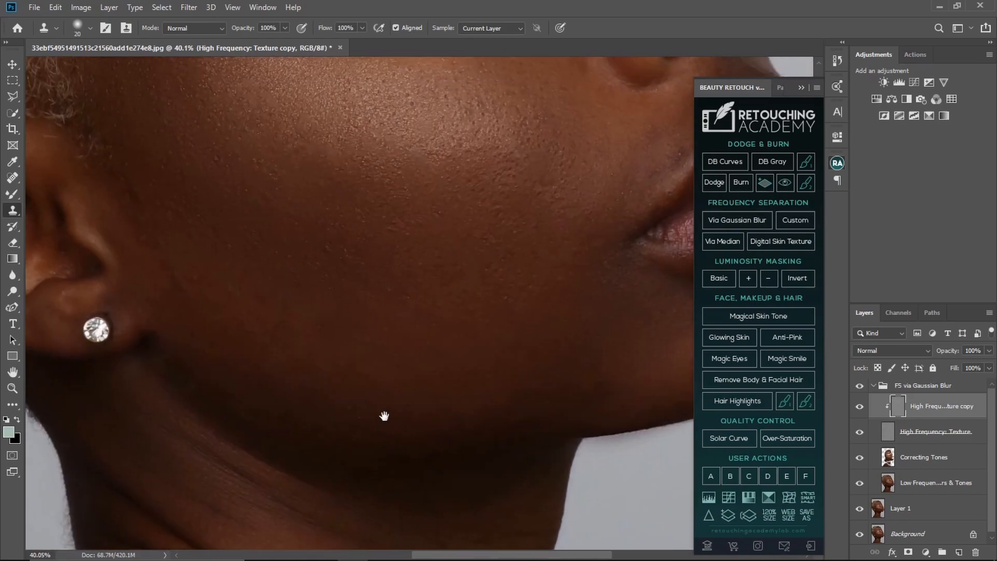
Clone clean texture over the spots on the upper eyelid and the skin between the eyebrows.
{"action": "left_click_drag", "start_coordinate": [385, 280], "coordinate": [365, 407]}
{"action": "left_click_drag", "start_coordinate": [362, 322], "coordinate": [369, 400]}
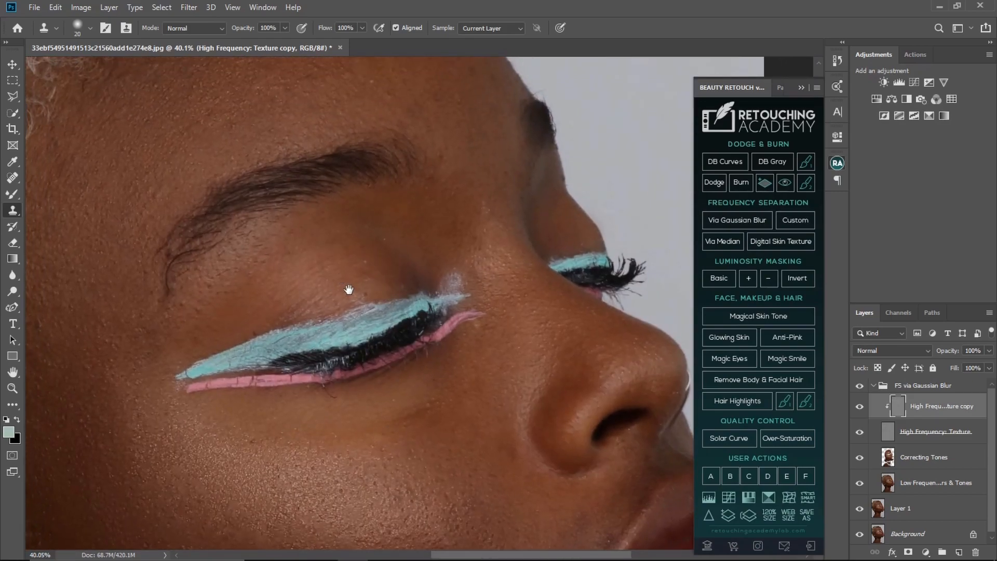
{"action": "left_click_drag", "start_coordinate": [379, 297], "coordinate": [315, 308]}
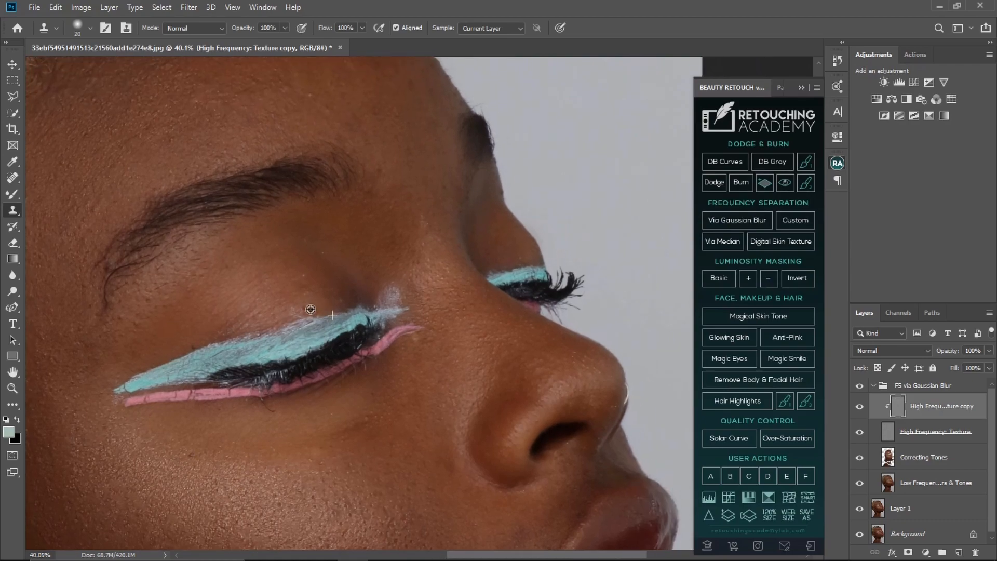
{"action": "left_click_drag", "start_coordinate": [346, 263], "coordinate": [298, 345]}
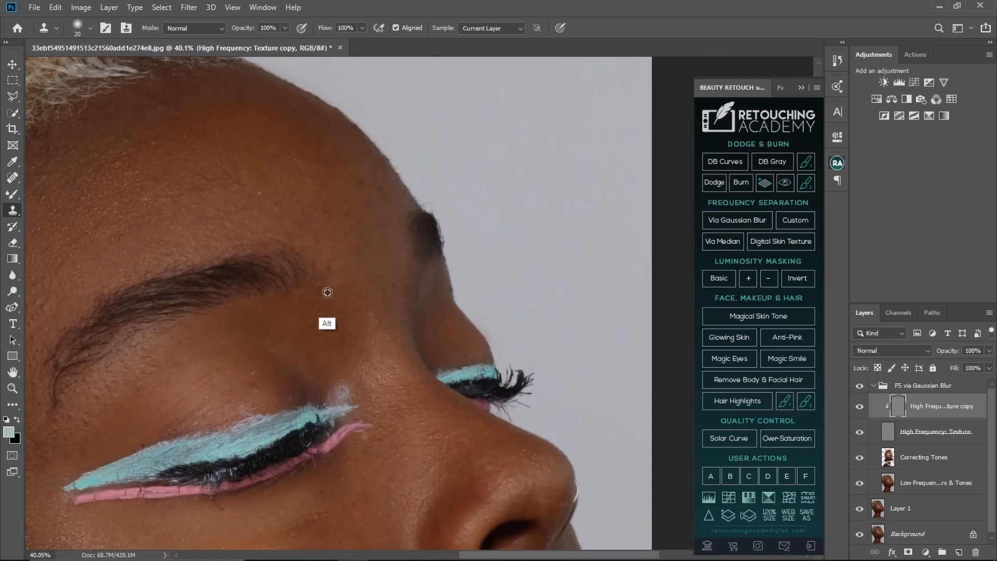
{"action": "left_click_drag", "start_coordinate": [347, 272], "coordinate": [344, 336]}
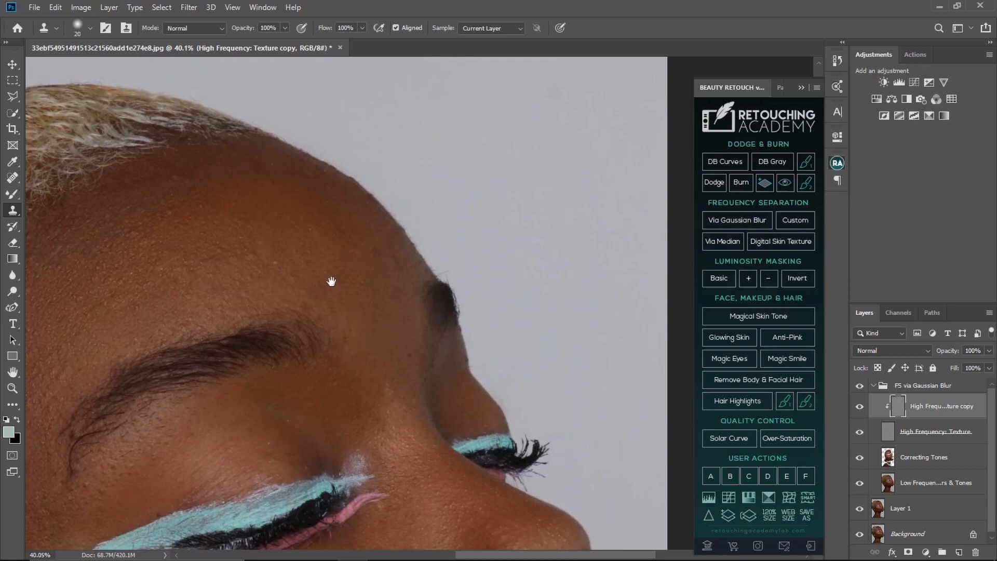
Clone out the texture spots on the forehead below the hairline.
{"action": "left_click_drag", "start_coordinate": [331, 281], "coordinate": [363, 280]}
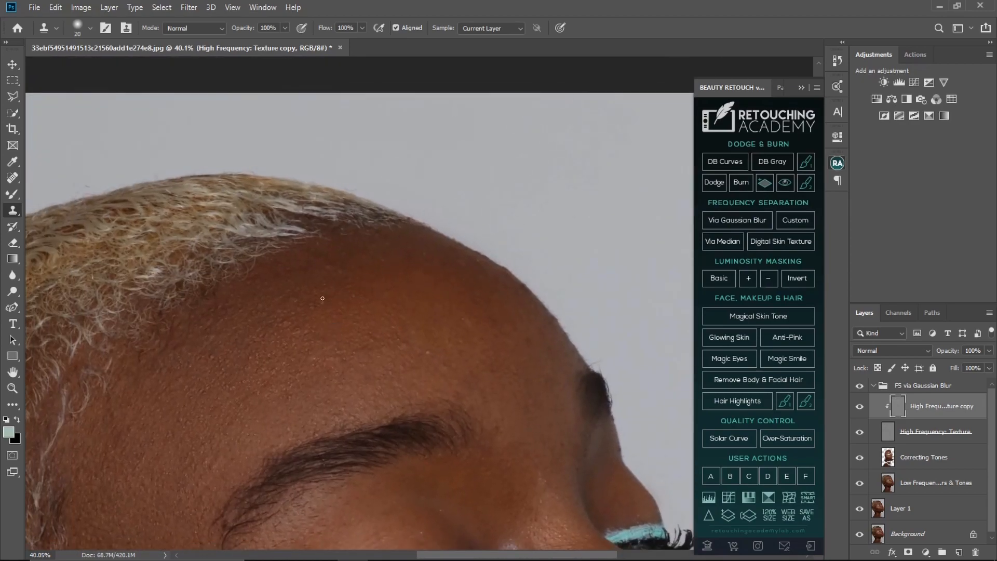
{"action": "key", "text": "alt"}
{"action": "left_click", "coordinate": [348, 281], "text": "alt"}
{"action": "left_click", "coordinate": [336, 263]}
{"action": "left_click_drag", "start_coordinate": [358, 339], "coordinate": [460, 342]}
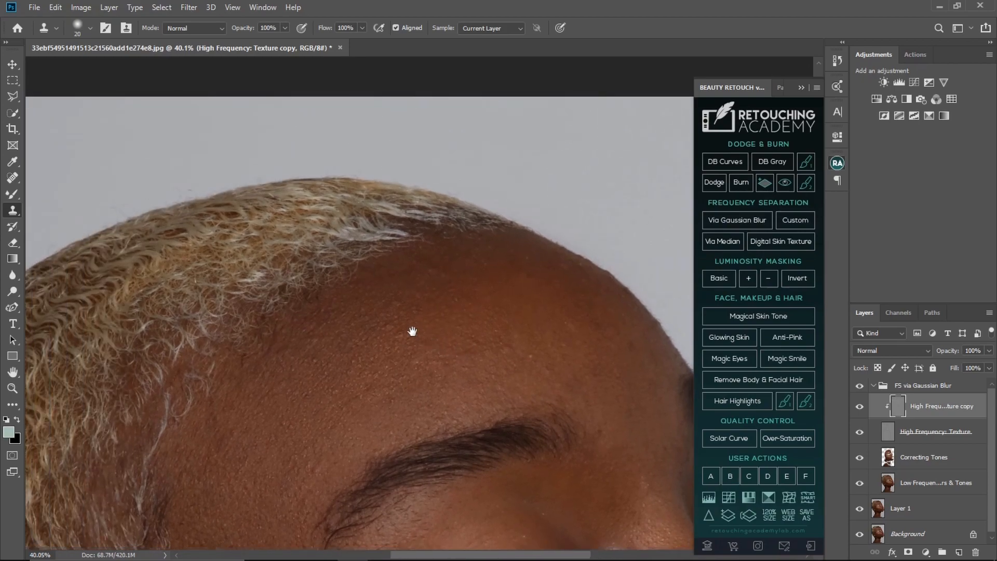
{"action": "left_click", "coordinate": [412, 336]}
{"action": "left_click_drag", "start_coordinate": [351, 421], "coordinate": [474, 289]}
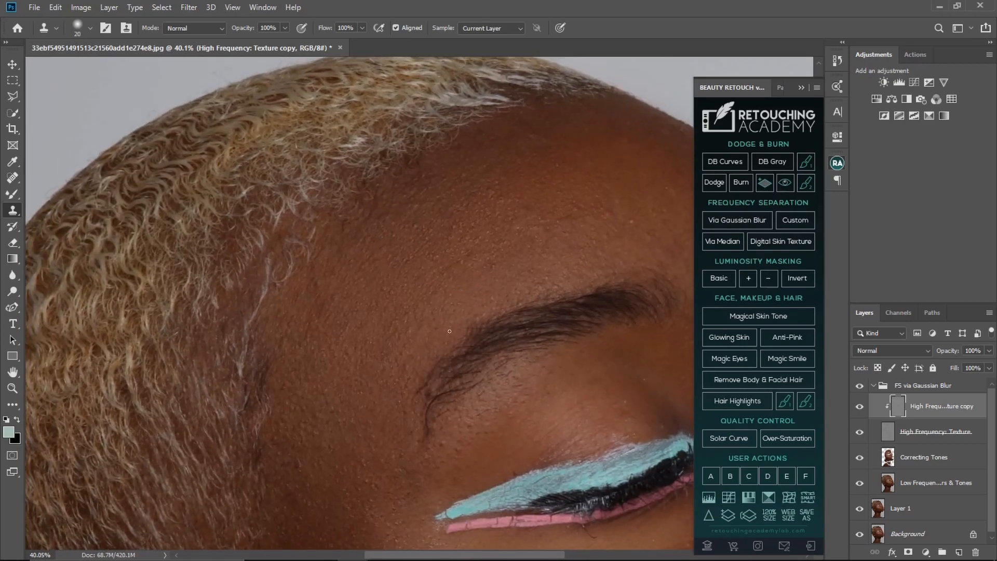
Clone clean texture over the spots on the temple between the eyebrow and the hairline.
{"action": "left_click_drag", "start_coordinate": [450, 331], "coordinate": [462, 225]}
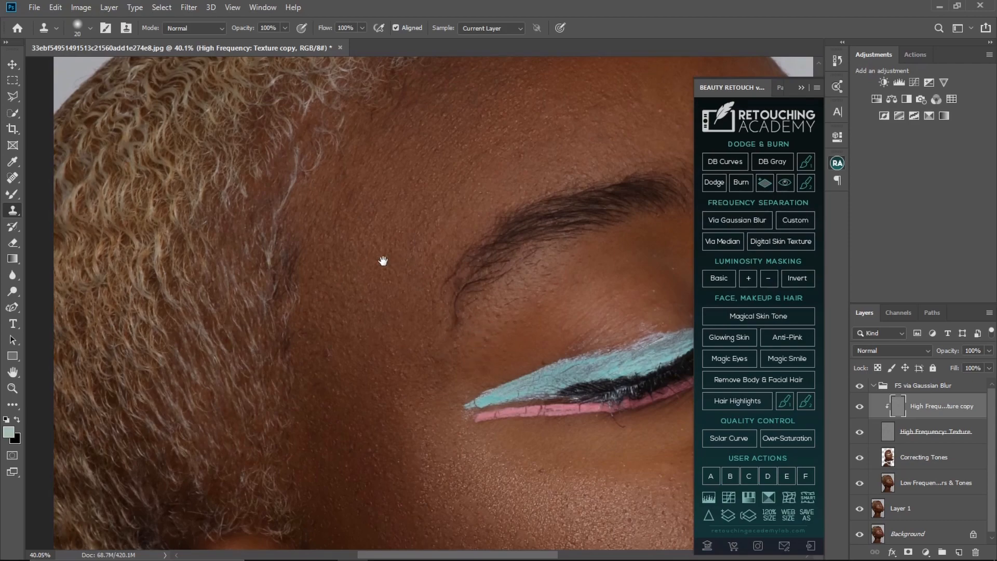
{"action": "left_click_drag", "start_coordinate": [383, 261], "coordinate": [391, 325]}
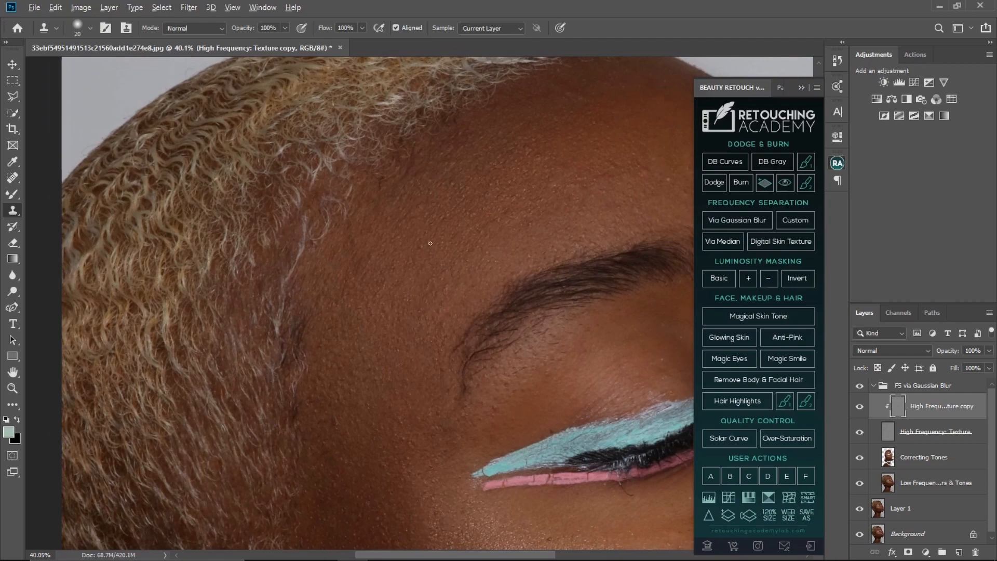
{"action": "left_click_drag", "start_coordinate": [428, 242], "coordinate": [499, 154]}
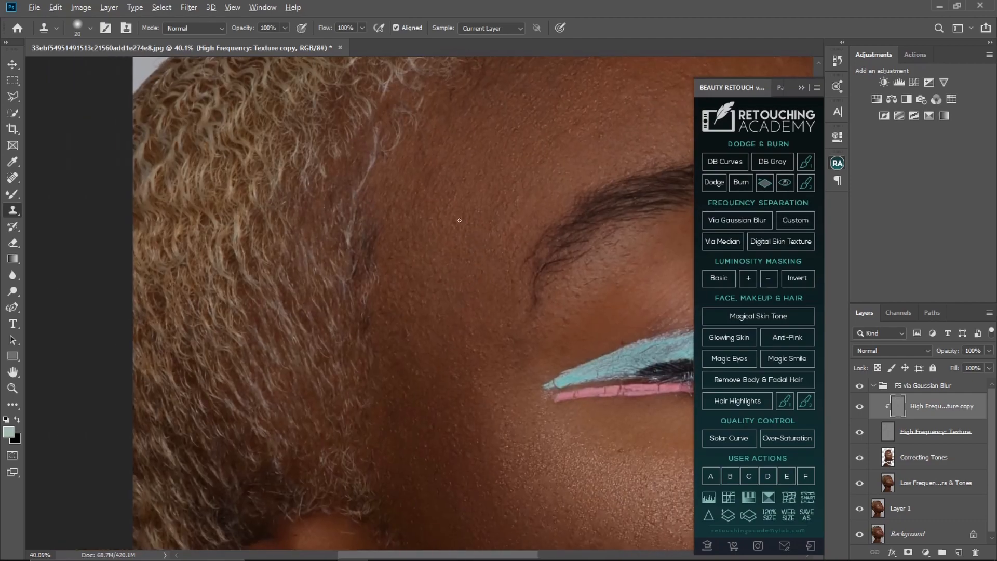
{"action": "left_click_drag", "start_coordinate": [478, 282], "coordinate": [494, 235]}
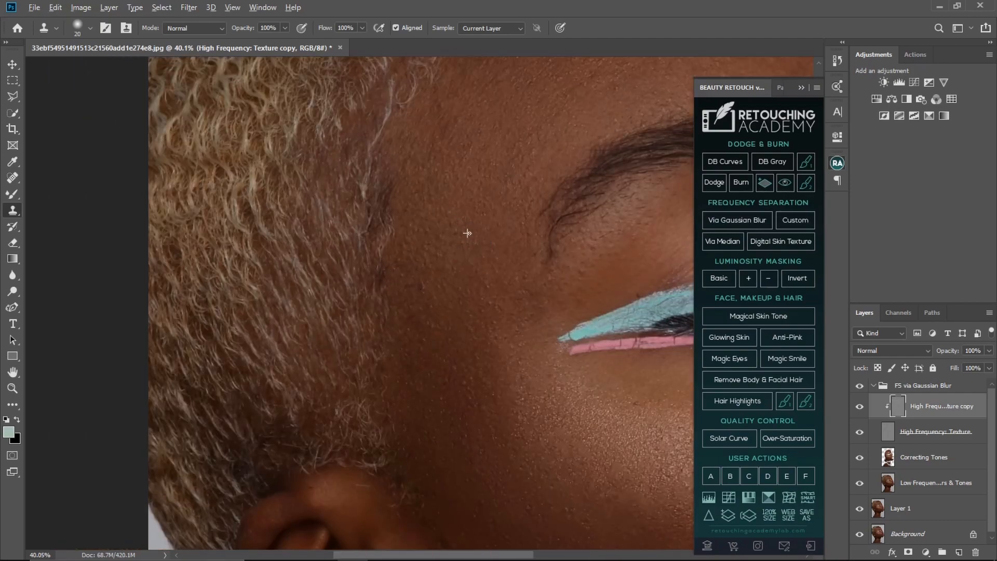
{"action": "left_click", "coordinate": [422, 286], "text": "alt"}
{"action": "left_click", "coordinate": [442, 279]}
Fit the whole portrait in view and examine the overall skin retouch.
{"action": "key", "text": "z"}
{"action": "left_click_drag", "start_coordinate": [545, 365], "coordinate": [443, 346]}
{"action": "key", "text": "s"}
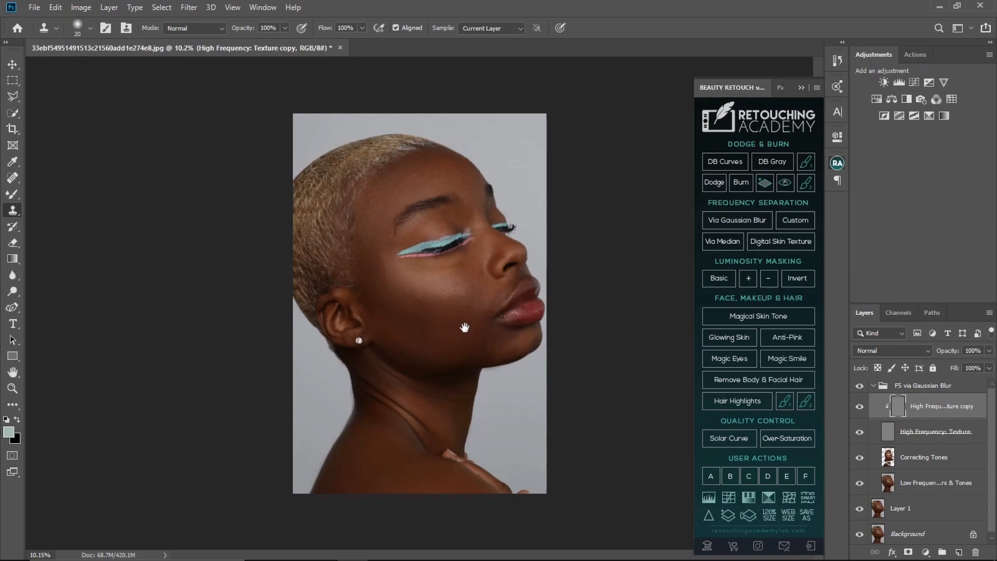
{"action": "key", "text": "z"}
{"action": "left_click_drag", "start_coordinate": [499, 358], "coordinate": [540, 360]}
{"action": "key", "text": "ctrl+0"}
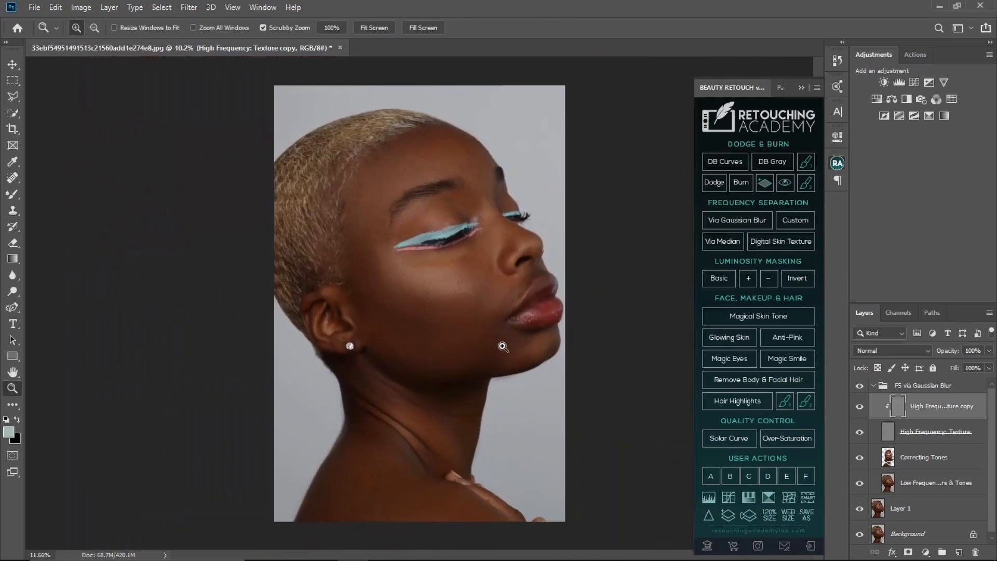
{"action": "key", "text": "s"}
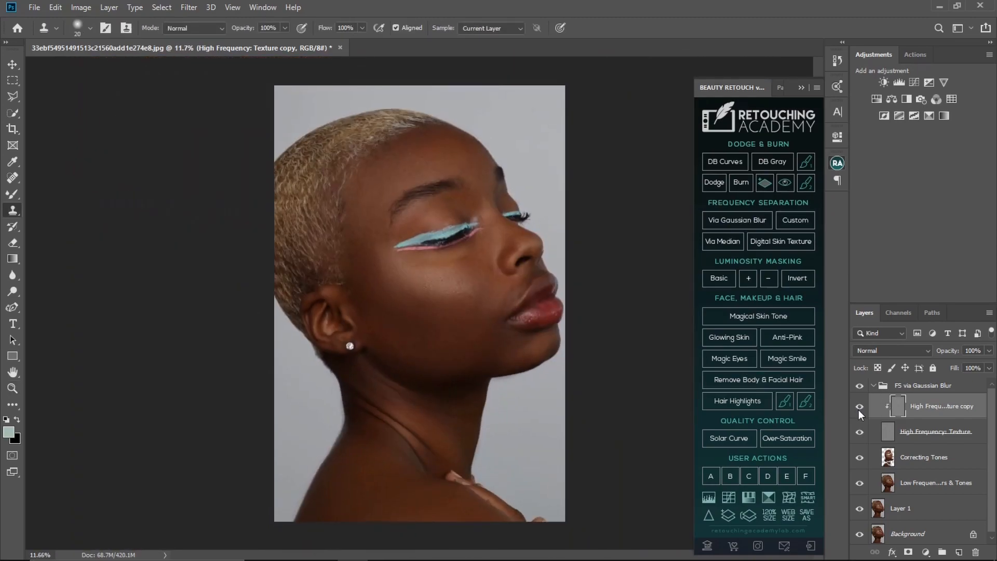
Clone clean skin texture over the remaining spots on the forehead between the hairline and the eyebrow.
{"action": "key", "text": "z"}
{"action": "left_click_drag", "start_coordinate": [533, 269], "coordinate": [514, 357]}
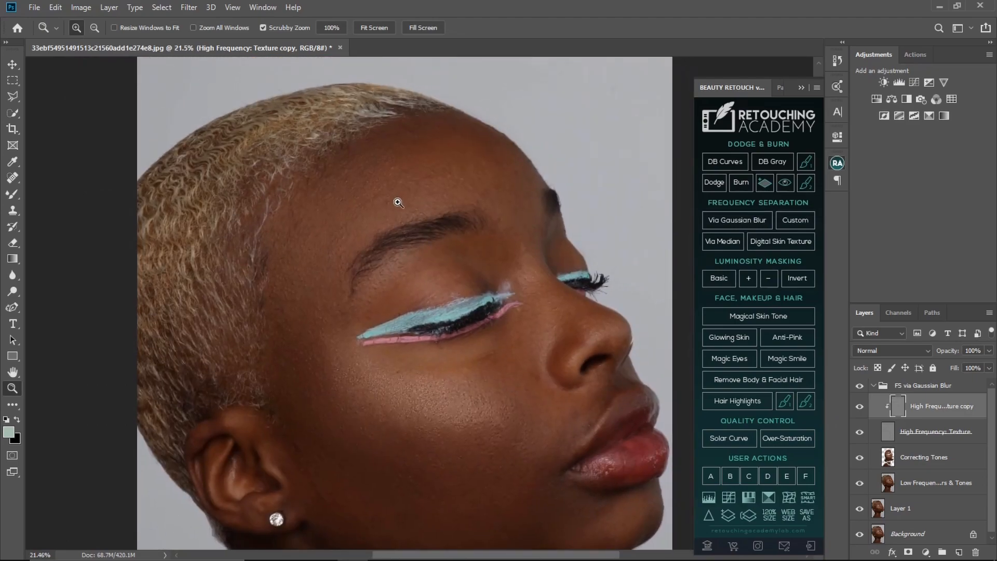
{"action": "key", "text": "s"}
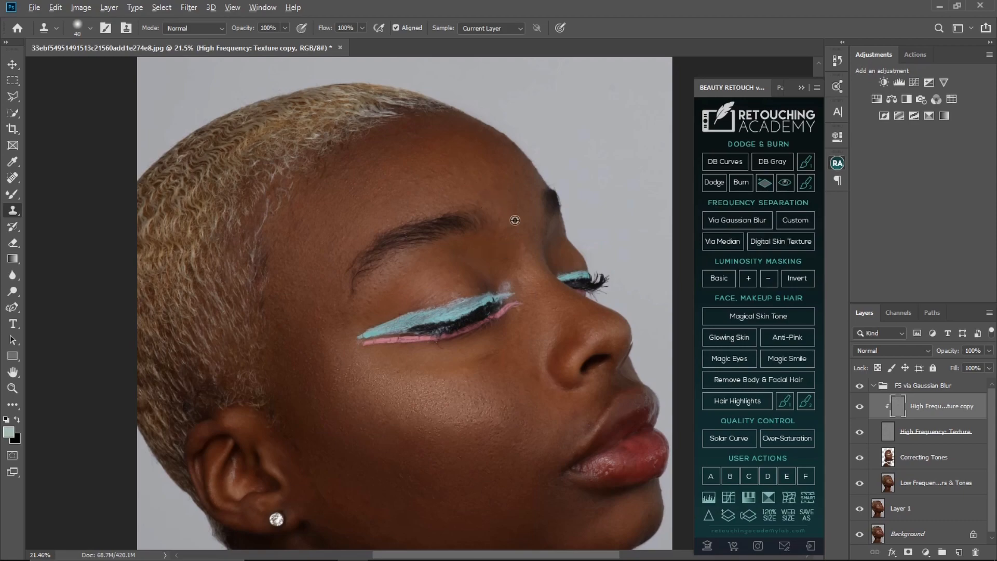
{"action": "left_click", "coordinate": [329, 210], "text": "alt"}
{"action": "left_click", "coordinate": [363, 197], "text": "alt"}
{"action": "mouse_move", "coordinate": [346, 206]}
{"action": "left_mouse_down"}
{"action": "mouse_move", "coordinate": [355, 176]}
{"action": "mouse_move", "coordinate": [353, 270]}
{"action": "left_mouse_up"}
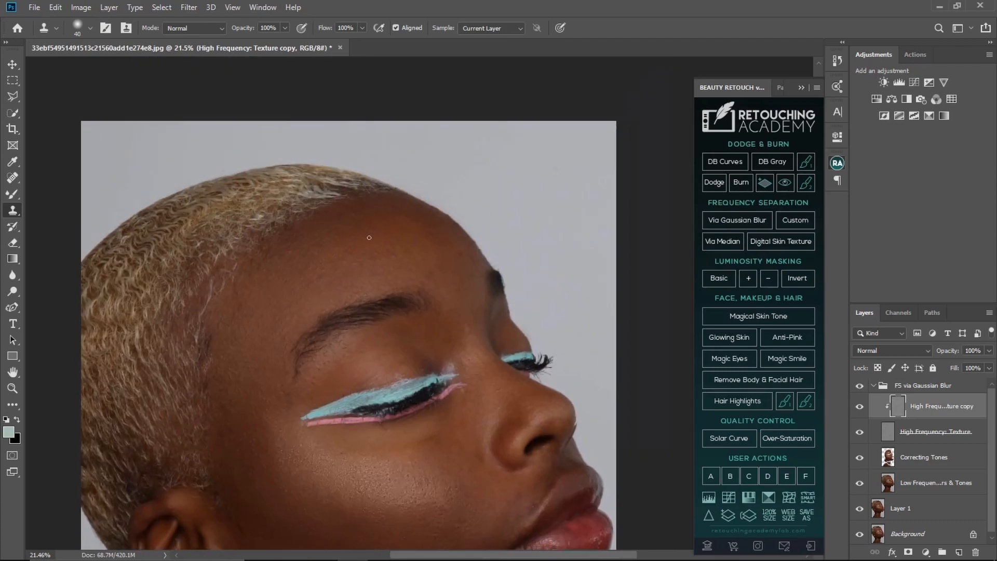
{"action": "left_click", "coordinate": [319, 237], "text": "alt"}
{"action": "mouse_move", "coordinate": [326, 236]}
{"action": "left_mouse_down"}
{"action": "mouse_move", "coordinate": [340, 237]}
{"action": "mouse_move", "coordinate": [289, 253]}
{"action": "left_mouse_up"}
{"action": "left_click", "coordinate": [295, 256], "text": "alt"}
{"action": "left_click_drag", "start_coordinate": [368, 278], "coordinate": [304, 282]}
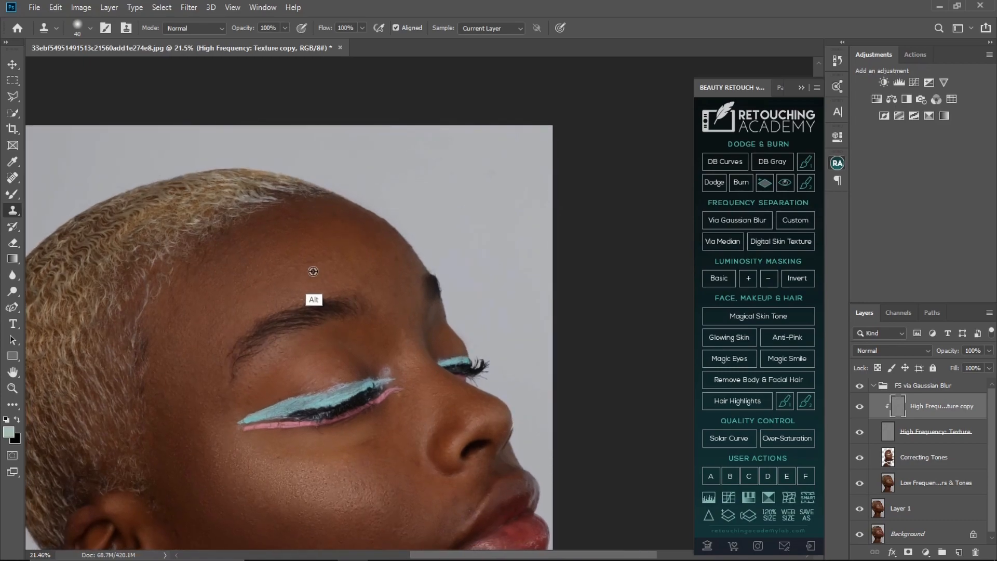
Clone clean skin texture over the remaining rough spots on the cheek below the eye.
{"action": "left_click_drag", "start_coordinate": [383, 306], "coordinate": [344, 182]}
{"action": "left_click_drag", "start_coordinate": [427, 244], "coordinate": [465, 160]}
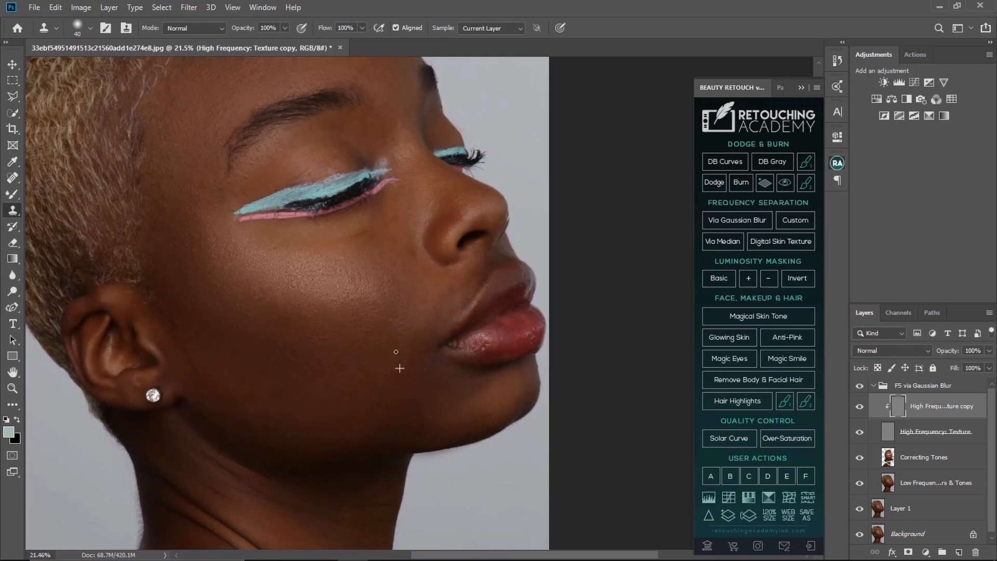
{"action": "left_click_drag", "start_coordinate": [280, 308], "coordinate": [307, 329]}
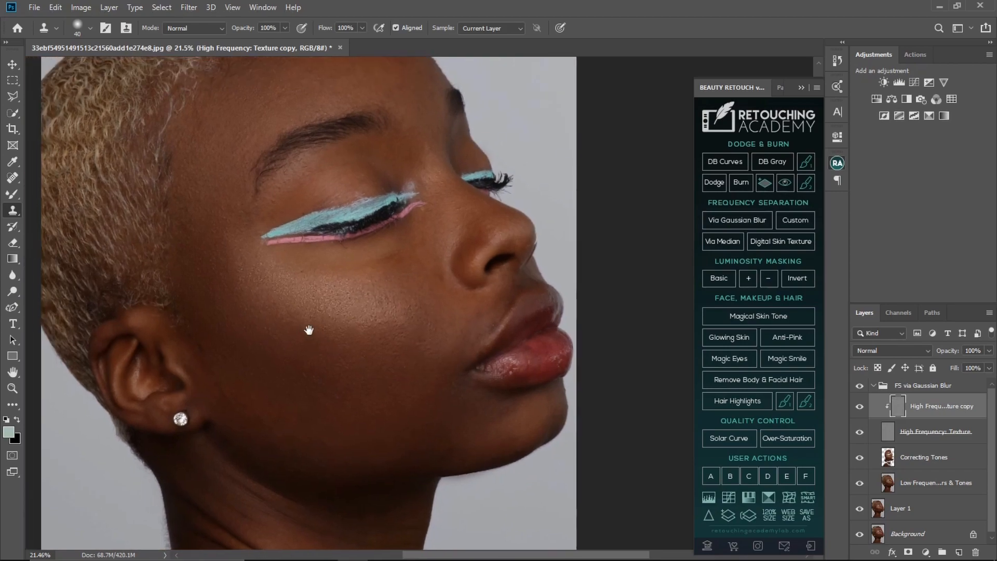
{"action": "left_click", "coordinate": [310, 278], "text": "alt"}
{"action": "left_click_drag", "start_coordinate": [399, 331], "coordinate": [386, 182]}
{"action": "left_click_drag", "start_coordinate": [312, 247], "coordinate": [364, 299]}
Examine the cleaned face texture at several magnifications, ending with the whole portrait in view.
{"action": "key", "text": "z"}
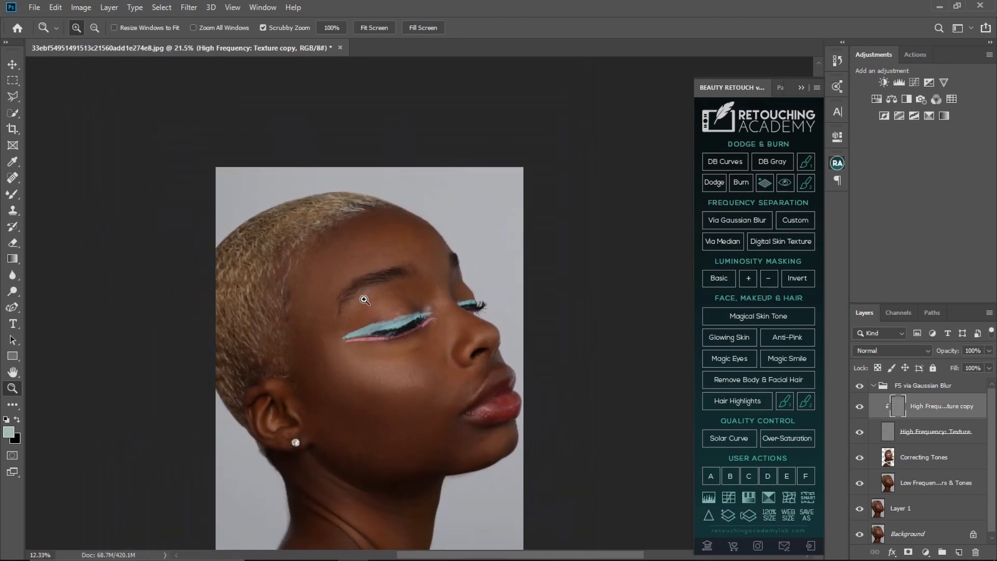
{"action": "key", "text": "z"}
{"action": "left_click_drag", "start_coordinate": [520, 258], "coordinate": [545, 266]}
{"action": "mouse_move", "coordinate": [548, 313]}
{"action": "left_mouse_down"}
{"action": "mouse_move", "coordinate": [503, 300]}
{"action": "mouse_move", "coordinate": [499, 282]}
{"action": "mouse_move", "coordinate": [514, 283]}
{"action": "left_mouse_up"}
{"action": "key", "text": "z"}
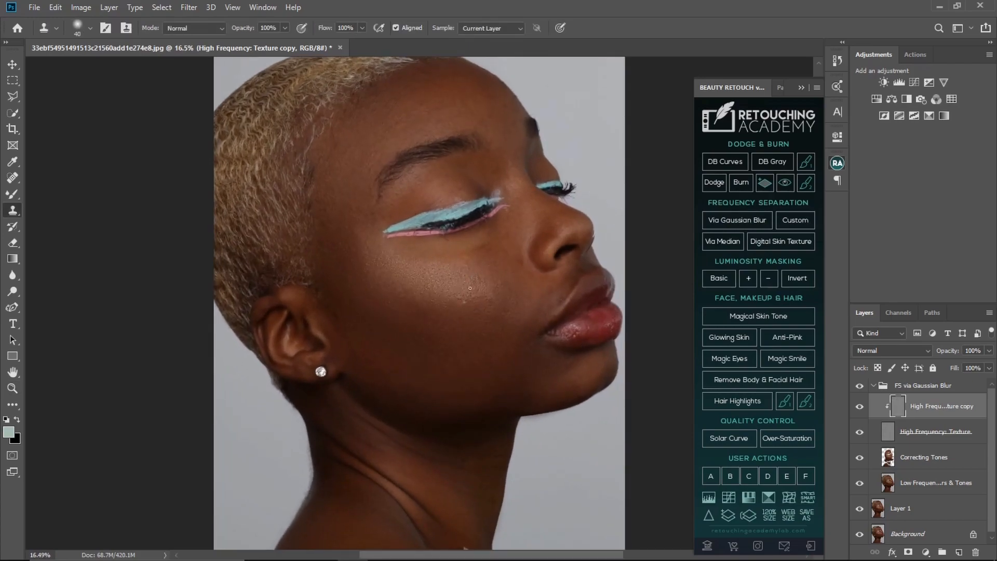
{"action": "key", "text": "z"}
{"action": "mouse_move", "coordinate": [485, 336]}
{"action": "left_mouse_down"}
{"action": "mouse_move", "coordinate": [451, 329]}
{"action": "mouse_move", "coordinate": [463, 309]}
{"action": "left_mouse_up"}
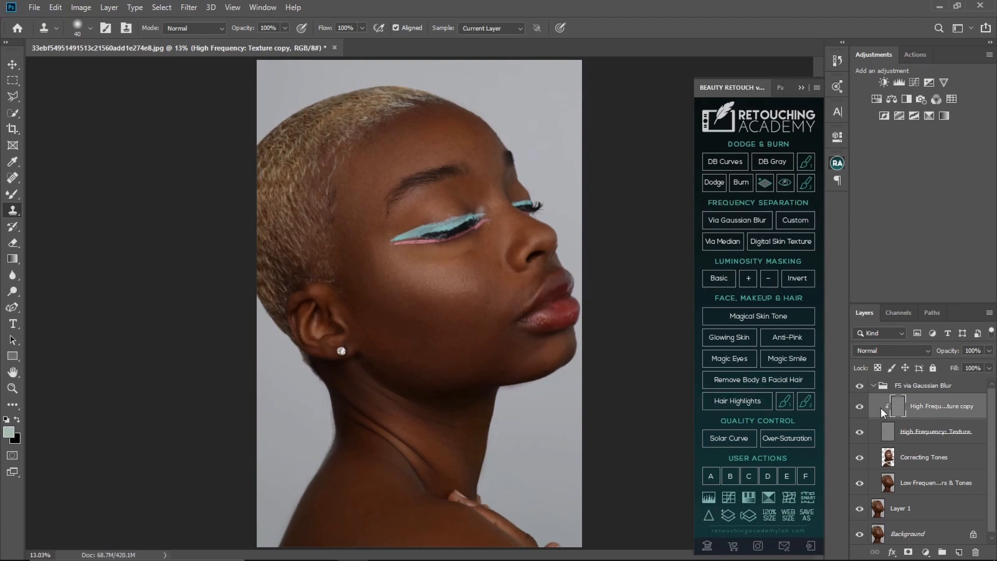
Compare the cheek texture before and after cloning by toggling the High Frequency: Texture copy layer's visibility, leaving it shown.
{"action": "left_click", "coordinate": [859, 407]}
{"action": "key", "text": "z"}
{"action": "mouse_move", "coordinate": [464, 300]}
{"action": "left_mouse_down"}
{"action": "mouse_move", "coordinate": [519, 329]}
{"action": "mouse_move", "coordinate": [492, 392]}
{"action": "mouse_move", "coordinate": [483, 388]}
{"action": "mouse_move", "coordinate": [518, 352]}
{"action": "left_mouse_up"}
{"action": "key", "text": "s"}
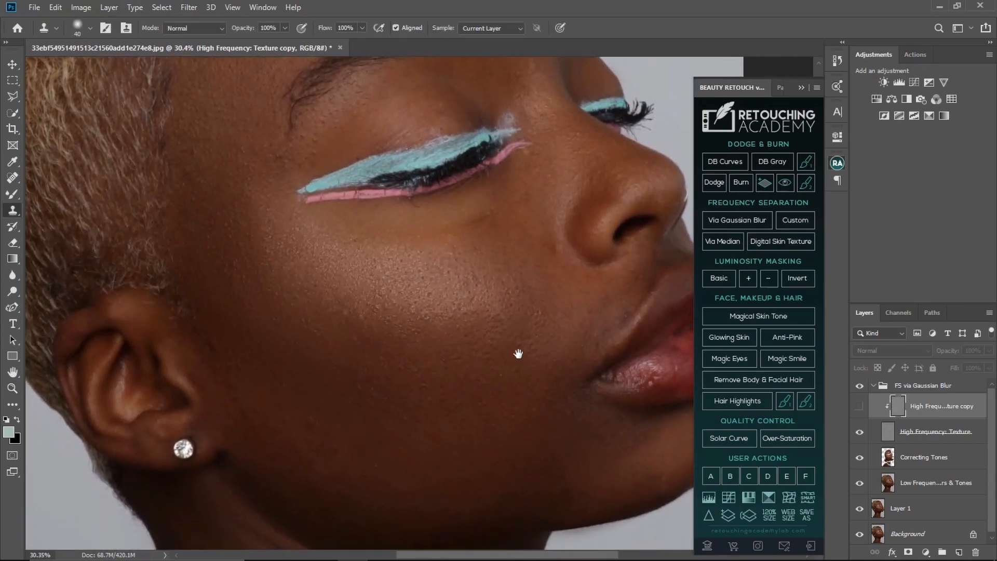
{"action": "left_click", "coordinate": [859, 408]}
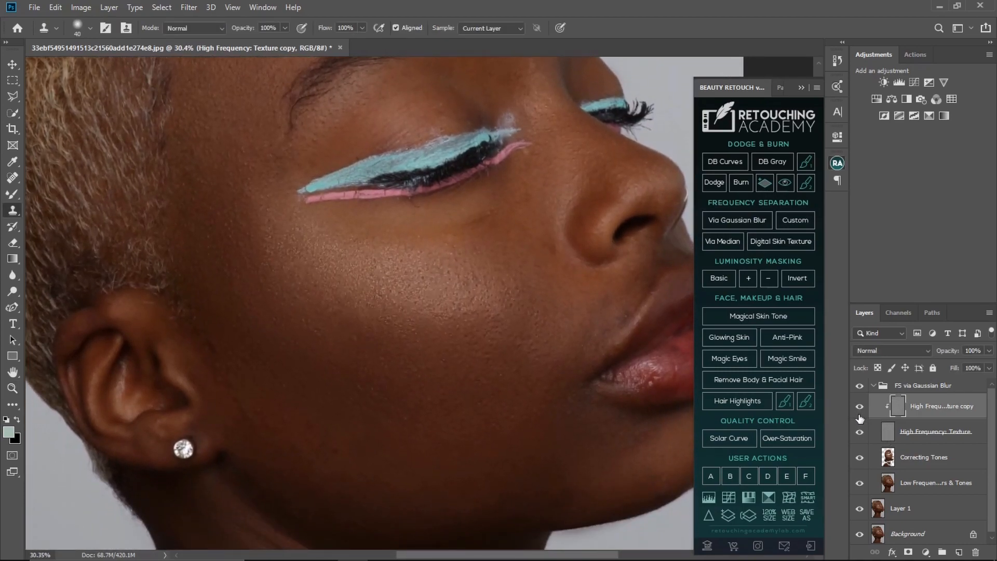
{"action": "left_click", "coordinate": [860, 415]}
{"action": "left_click", "coordinate": [860, 414]}
{"action": "left_click", "coordinate": [861, 415]}
{"action": "left_click", "coordinate": [862, 418]}
{"action": "left_click", "coordinate": [863, 421]}
{"action": "left_click", "coordinate": [861, 419]}
Merge the Correcting Tones layer with the Low Frequency layer into one layer.
{"action": "key", "text": "z"}
{"action": "left_click_drag", "start_coordinate": [548, 367], "coordinate": [469, 368]}
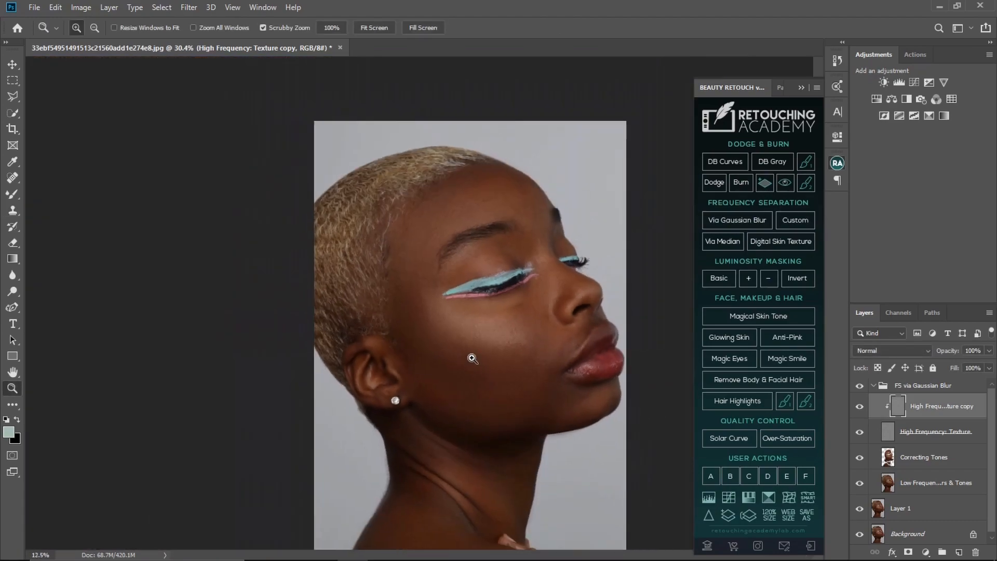
{"action": "key", "text": "s"}
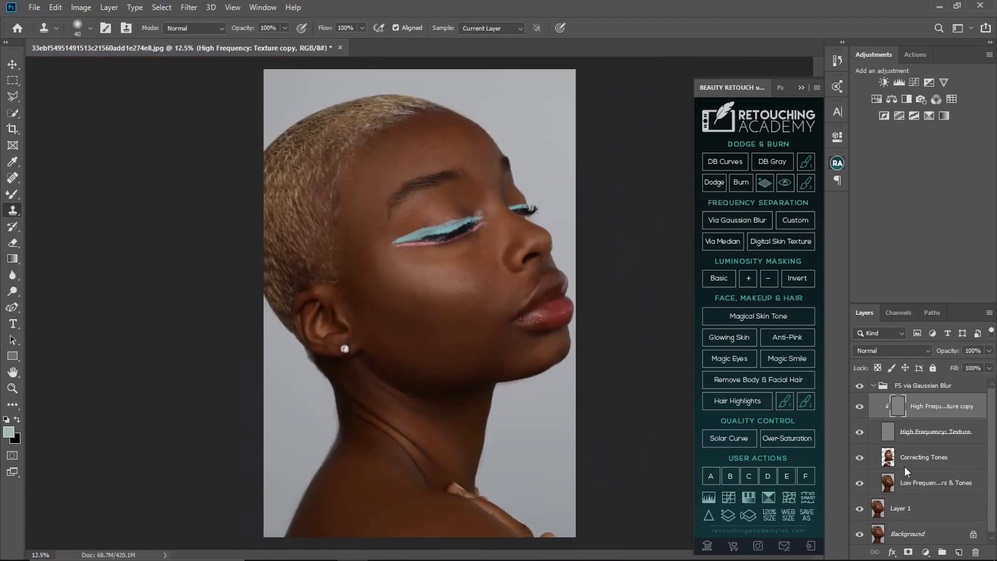
{"action": "left_click", "coordinate": [887, 464]}
{"action": "left_click", "coordinate": [897, 485], "text": "ctrl"}
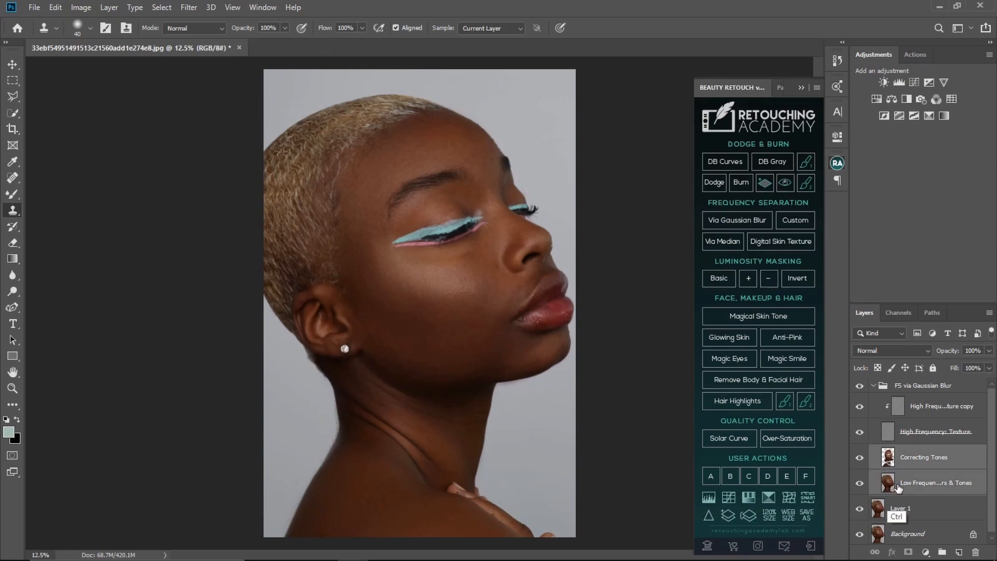
{"action": "key", "text": "ctrl+e"}
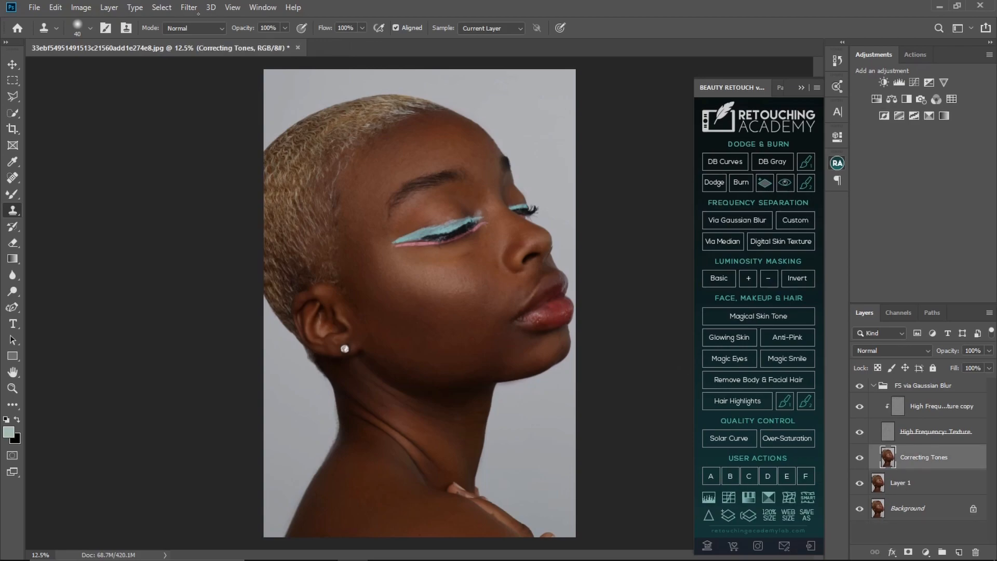
Apply the Imagenomic Portraiture filter to the Correcting Tones layer with the Enhance: Glamour preset, adding a cheek tone to the skin mask and outputting a new layer.
{"action": "left_click", "coordinate": [189, 8]}
{"action": "mouse_move", "coordinate": [287, 285]}
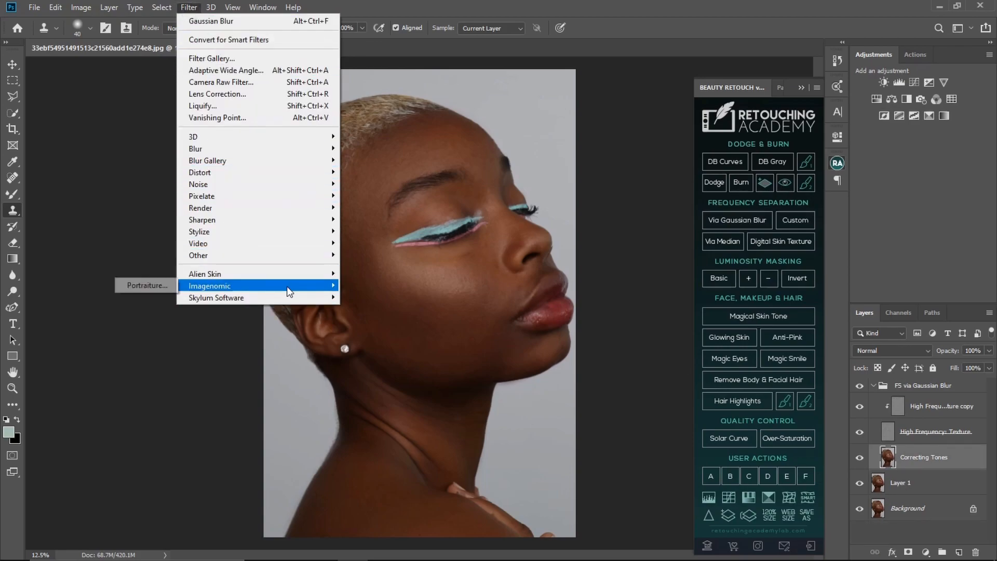
{"action": "left_click", "coordinate": [165, 285]}
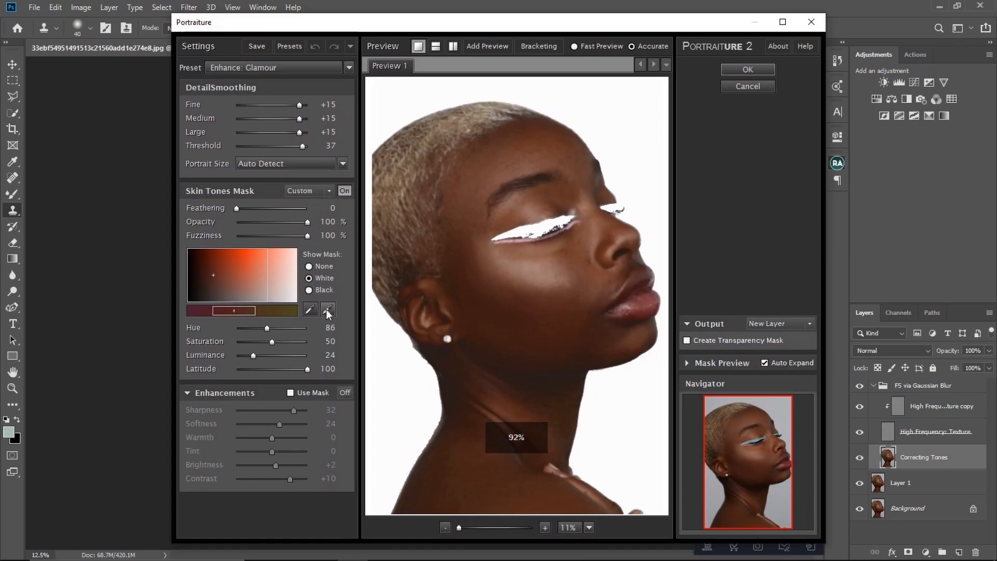
{"action": "left_click", "coordinate": [326, 311]}
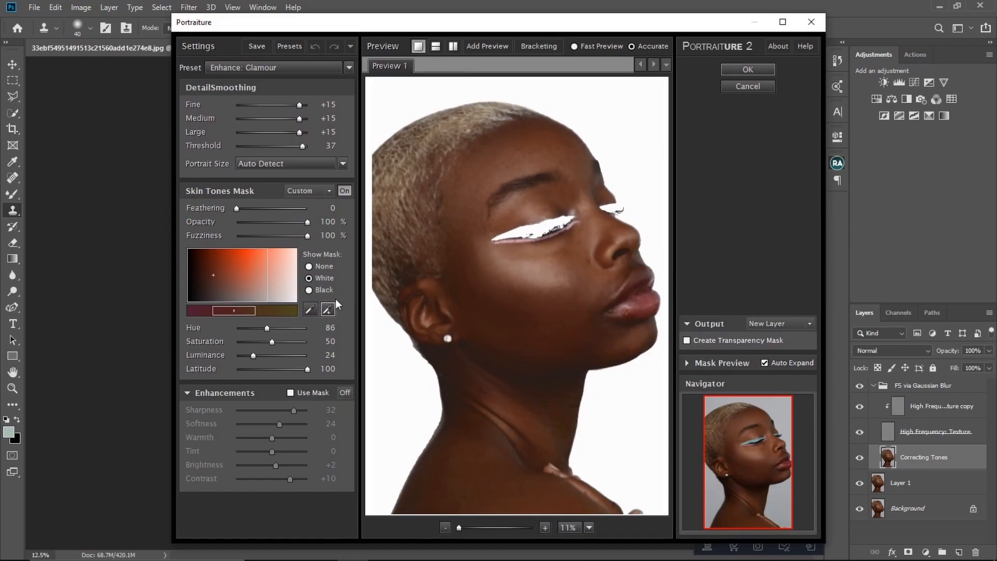
{"action": "left_click", "coordinate": [503, 318]}
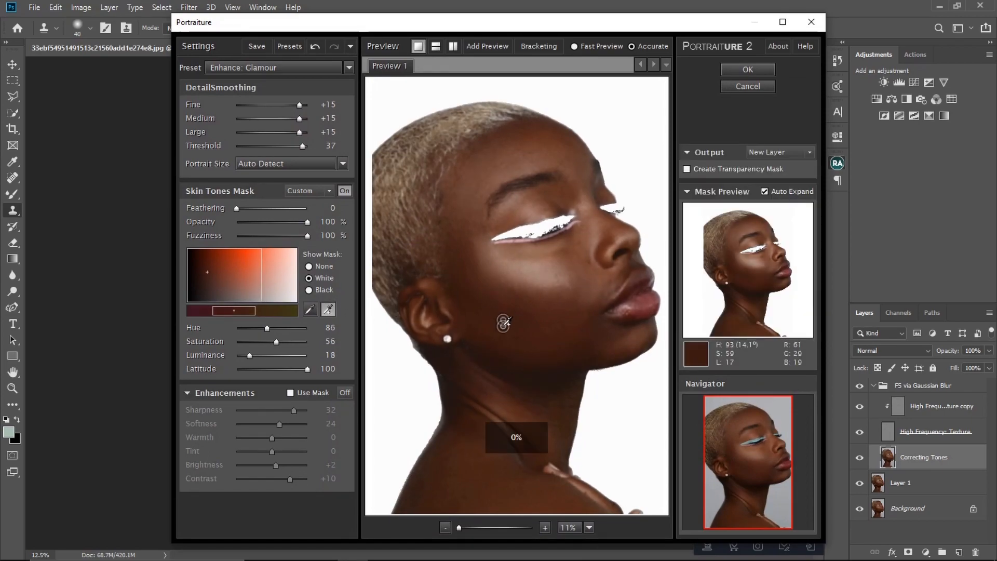
{"action": "left_click", "coordinate": [757, 69]}
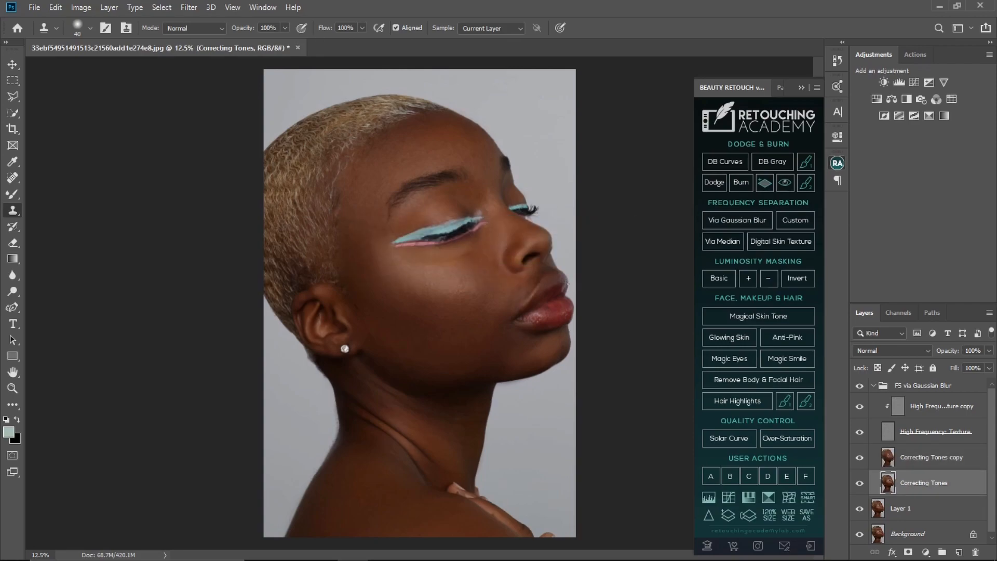
Collapse the FS via Gaussian Blur group and toggle its visibility to compare the smoothed skin with the original.
{"action": "key", "text": "z"}
{"action": "mouse_move", "coordinate": [459, 285]}
{"action": "left_mouse_down"}
{"action": "mouse_move", "coordinate": [495, 317]}
{"action": "mouse_move", "coordinate": [481, 316]}
{"action": "mouse_move", "coordinate": [509, 306]}
{"action": "left_mouse_up"}
{"action": "key", "text": "ctrl+space"}
{"action": "key", "text": "space"}
{"action": "mouse_move", "coordinate": [508, 247]}
{"action": "left_mouse_down"}
{"action": "mouse_move", "coordinate": [521, 340]}
{"action": "mouse_move", "coordinate": [525, 317]}
{"action": "mouse_move", "coordinate": [580, 365]}
{"action": "mouse_move", "coordinate": [545, 338]}
{"action": "mouse_move", "coordinate": [506, 332]}
{"action": "left_mouse_up"}
{"action": "key", "text": "ctrl+space"}
{"action": "left_click", "coordinate": [873, 385]}
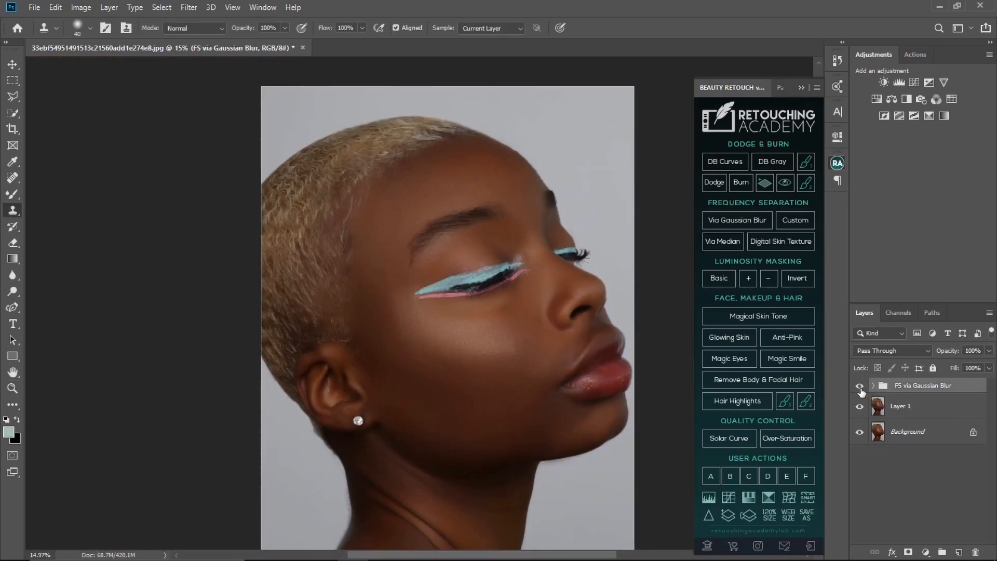
{"action": "left_click", "coordinate": [860, 386]}
{"action": "left_click", "coordinate": [859, 386]}
{"action": "key", "text": "alt+space"}
{"action": "mouse_move", "coordinate": [562, 328]}
{"action": "left_mouse_down"}
{"action": "mouse_move", "coordinate": [623, 366]}
{"action": "mouse_move", "coordinate": [612, 344]}
{"action": "left_mouse_up"}
Set the opacity of the Correcting Tones copy layer in the FS via Gaussian Blur group to 55%.
{"action": "left_click", "coordinate": [873, 388]}
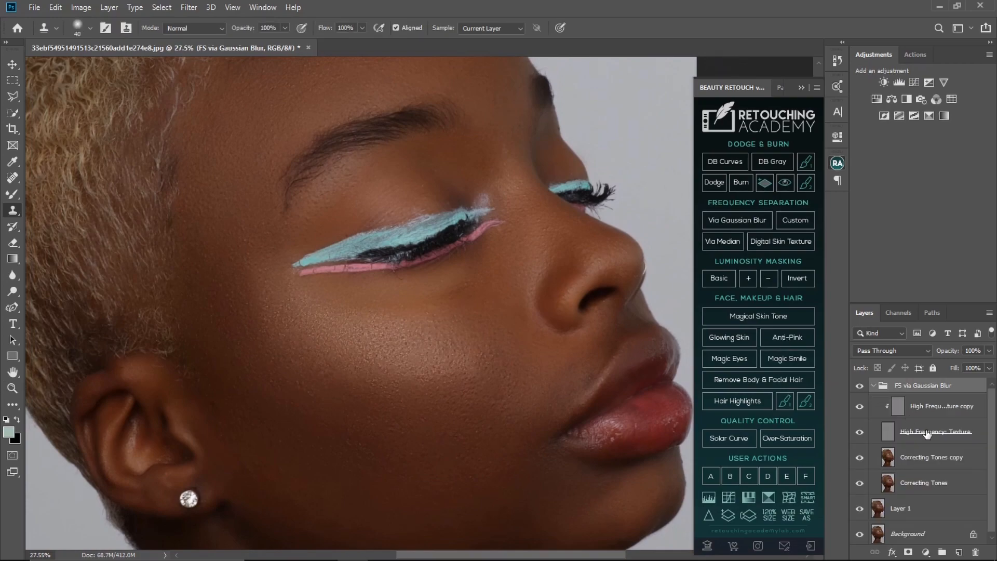
{"action": "left_click", "coordinate": [901, 463]}
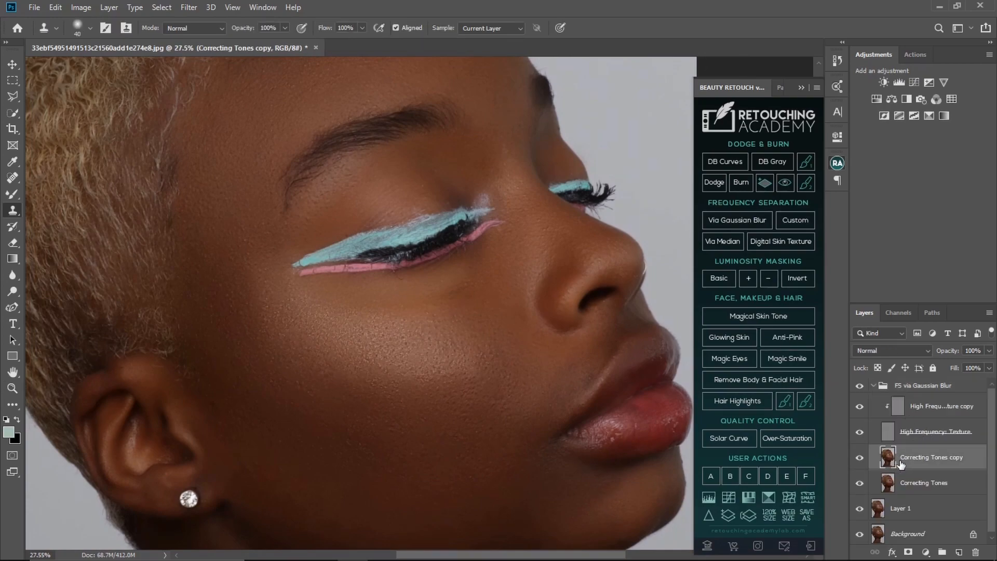
{"action": "key", "text": "ctrl"}
{"action": "key", "text": "ctrl"}
{"action": "key", "text": "ctrl"}
{"action": "key", "text": "ctrl"}
{"action": "left_click", "coordinate": [988, 368]}
{"action": "left_click_drag", "start_coordinate": [961, 367], "coordinate": [962, 367]}
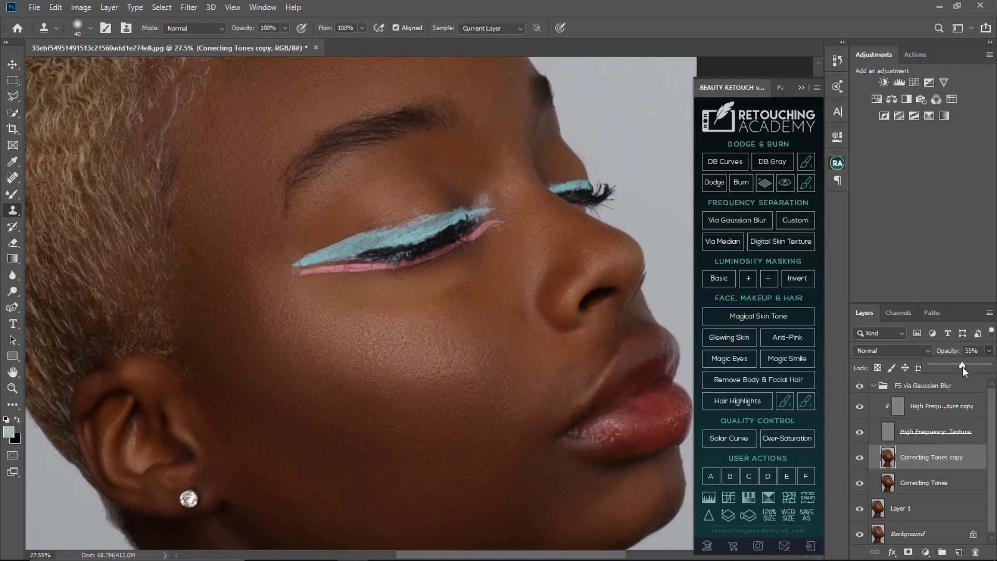
Collapse the frequency separation group and compare the portrait before and after retouching by toggling the group's visibility.
{"action": "left_click", "coordinate": [875, 385]}
{"action": "key", "text": "z"}
{"action": "left_click_drag", "start_coordinate": [550, 392], "coordinate": [469, 285]}
{"action": "key", "text": "space"}
{"action": "key", "text": "z"}
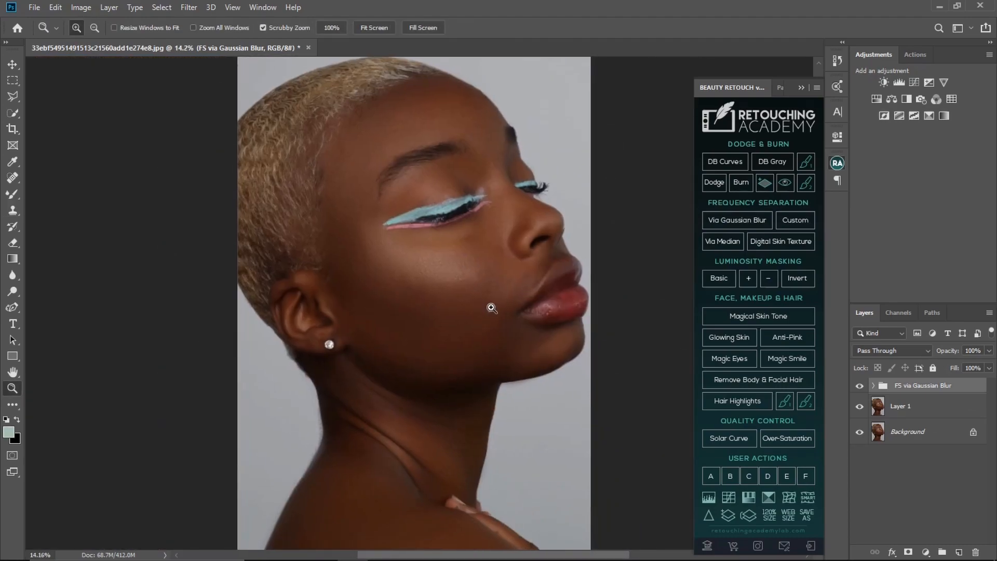
{"action": "key", "text": "s"}
{"action": "left_click", "coordinate": [860, 386]}
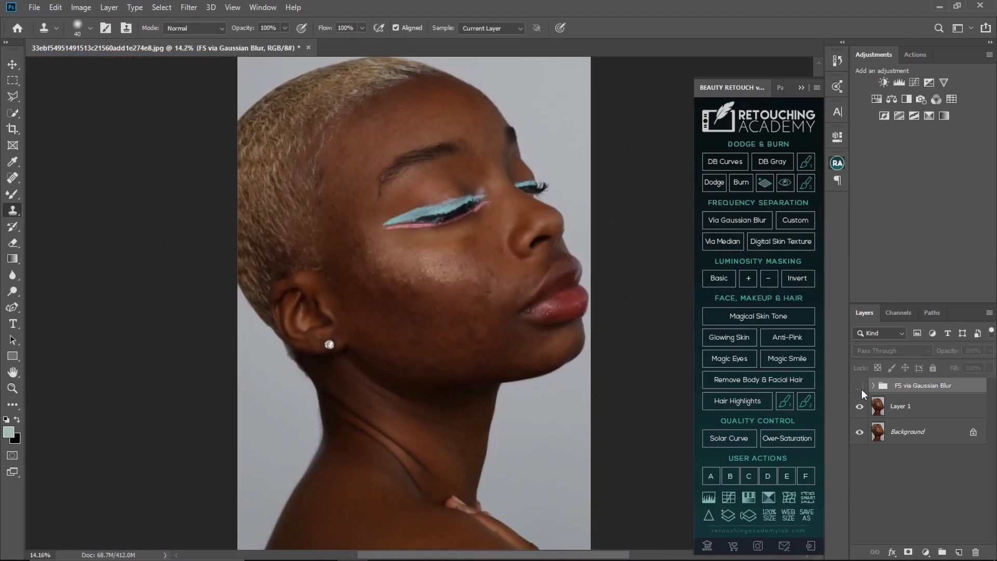
{"action": "left_click", "coordinate": [860, 386]}
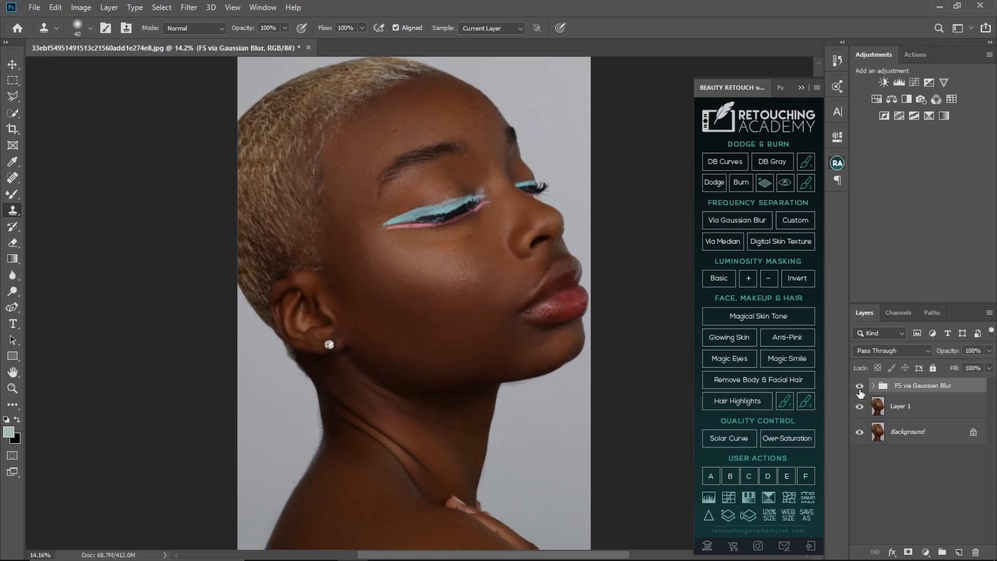
{"action": "left_click", "coordinate": [860, 391]}
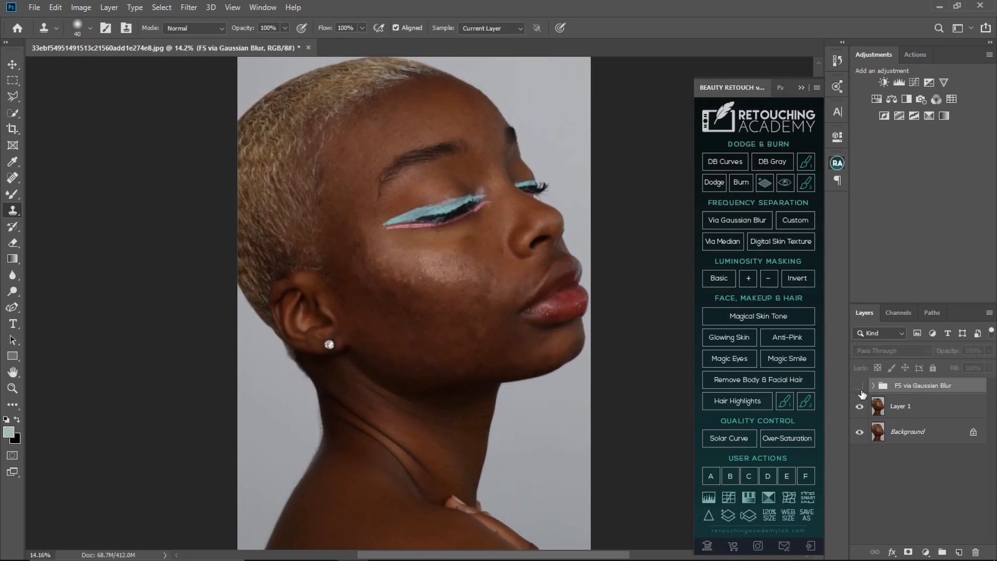
{"action": "left_click", "coordinate": [860, 386]}
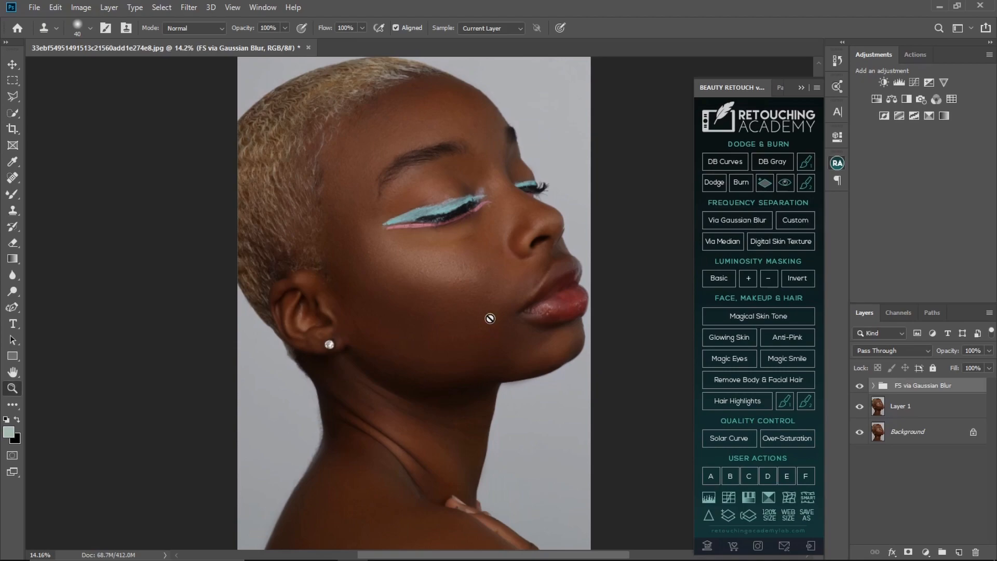
{"action": "key", "text": "z"}
{"action": "mouse_move", "coordinate": [459, 284]}
{"action": "left_mouse_down"}
{"action": "mouse_move", "coordinate": [507, 310]}
{"action": "mouse_move", "coordinate": [474, 296]}
{"action": "left_mouse_up"}
{"action": "key", "text": "s"}
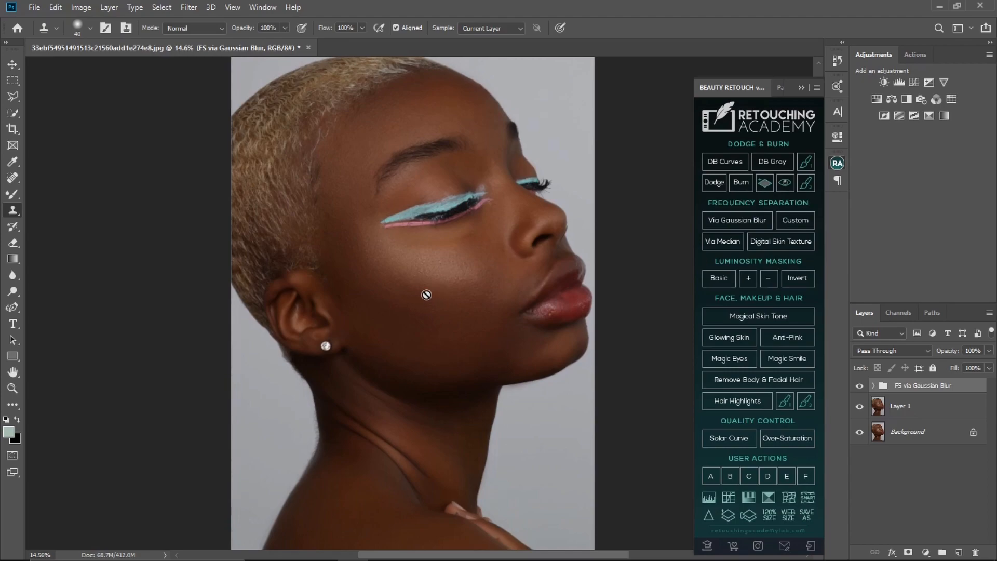
{"action": "key", "text": "z"}
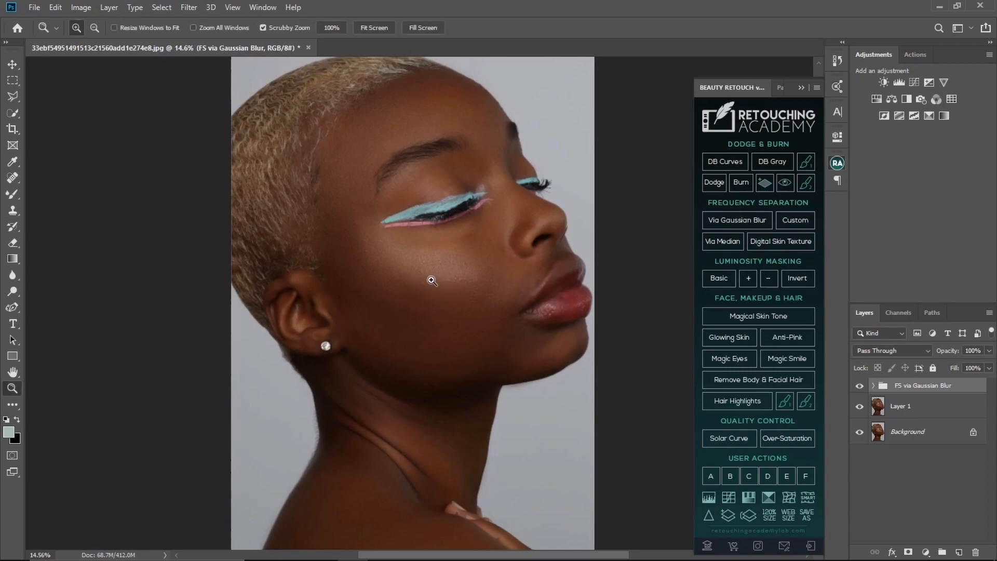
{"action": "left_click_drag", "start_coordinate": [451, 291], "coordinate": [454, 295]}
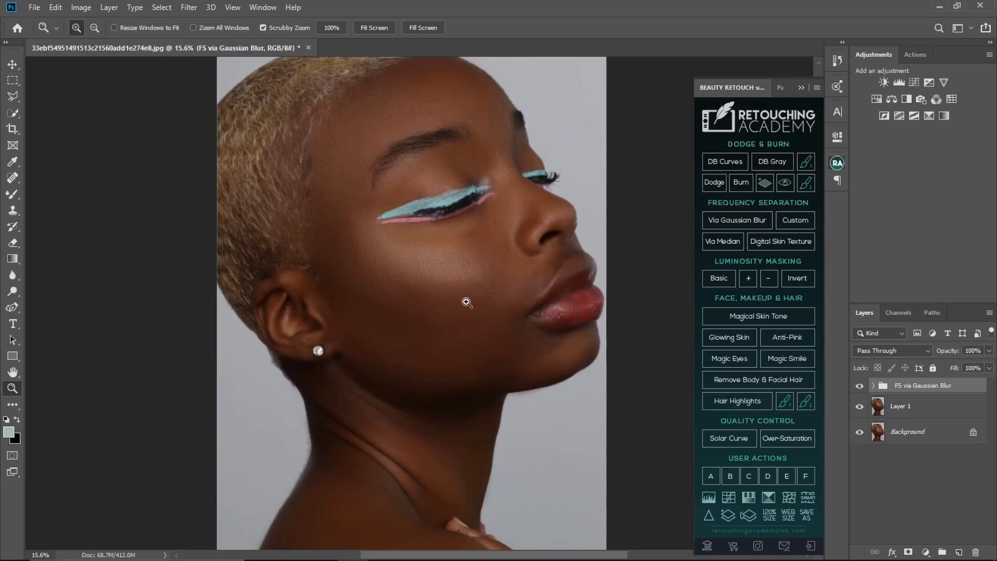
{"action": "left_click_drag", "start_coordinate": [484, 293], "coordinate": [528, 315]}
{"action": "key", "text": "ctrl+0"}
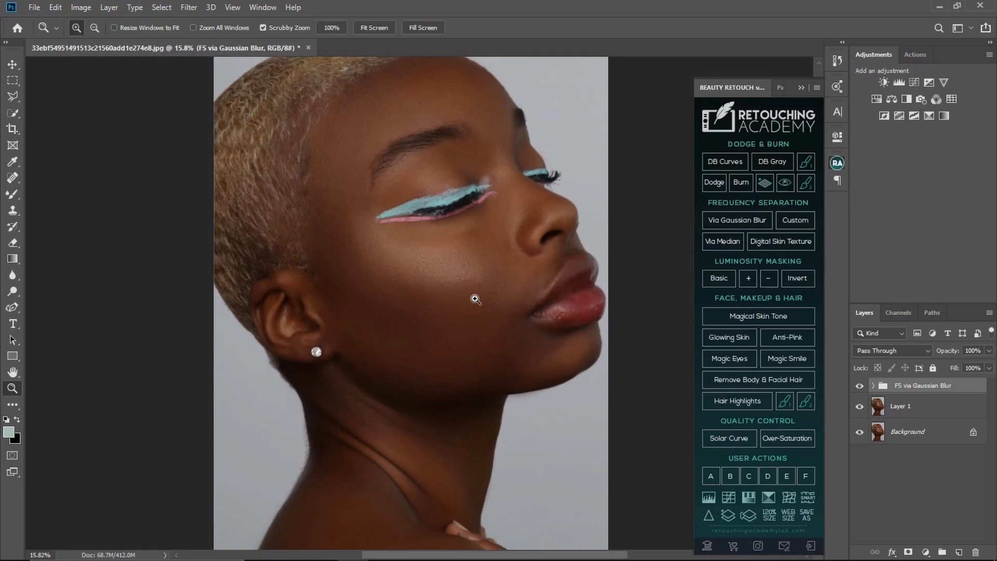
{"action": "mouse_move", "coordinate": [496, 309]}
{"action": "left_mouse_down"}
{"action": "mouse_move", "coordinate": [476, 310]}
{"action": "mouse_move", "coordinate": [490, 314]}
{"action": "left_mouse_up"}
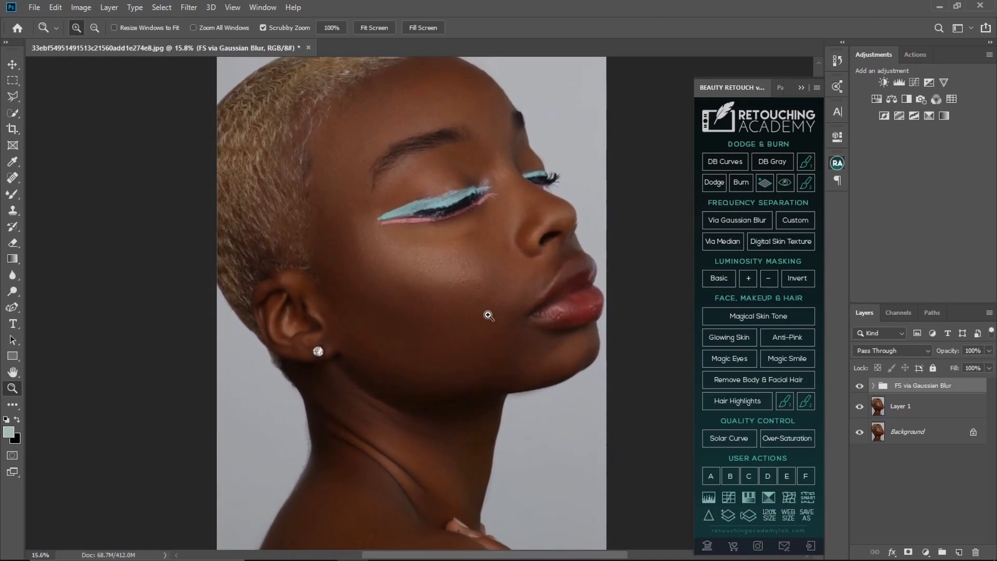